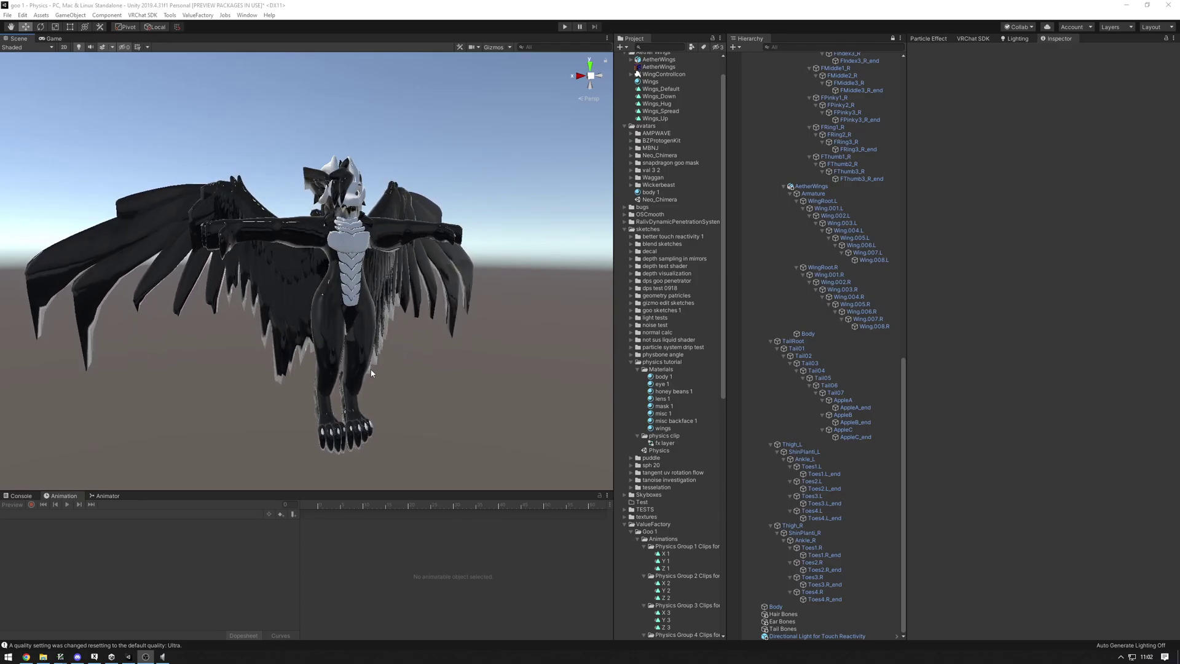
Turn the Scene view to face the winged avatar more frontally.
{"action": "left_click_drag", "start_coordinate": [372, 373], "coordinate": [411, 290], "text": "alt"}
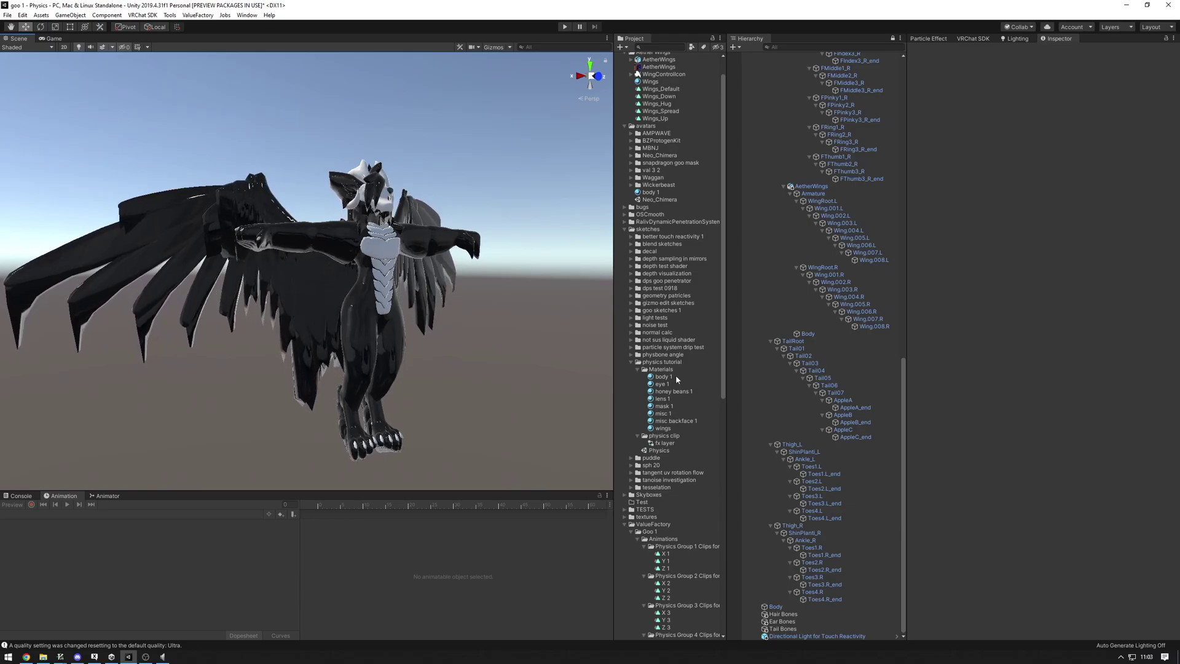
{"action": "scroll", "coordinate": [781, 301], "scroll_direction": "up", "scroll_amount": 15}
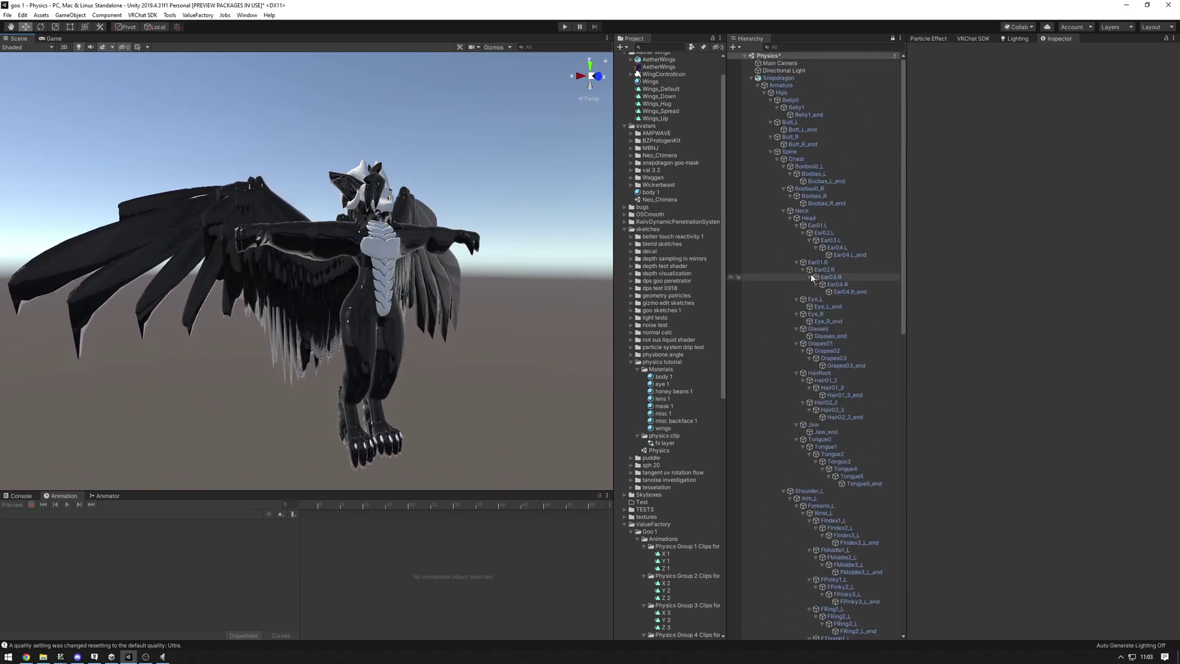
Collapse body 1's Goo, Physics Group 4, On Body and On Drip foldouts.
{"action": "left_click", "coordinate": [660, 376]}
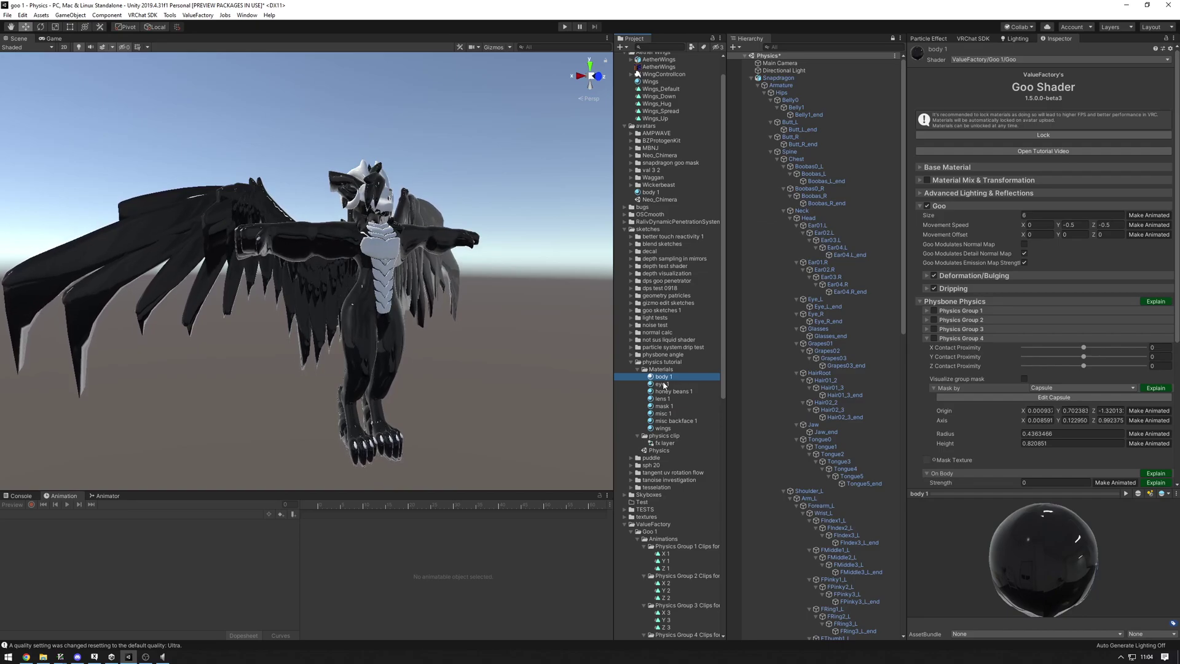
{"action": "left_click", "coordinate": [937, 302]}
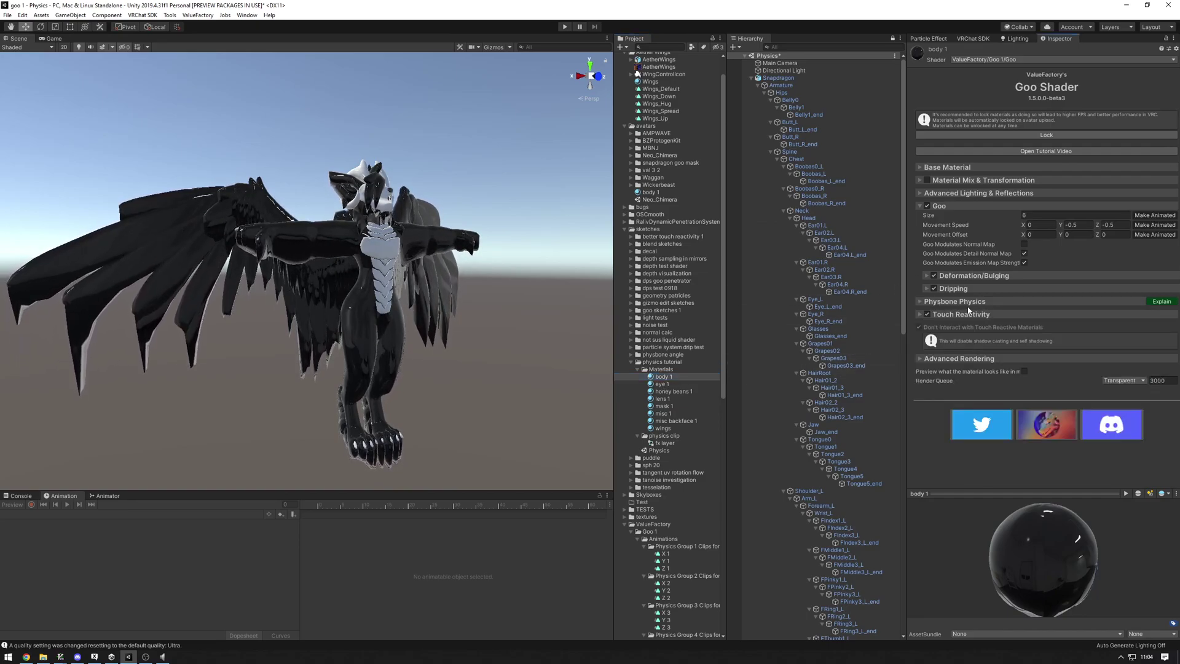
{"action": "left_click", "coordinate": [956, 206]}
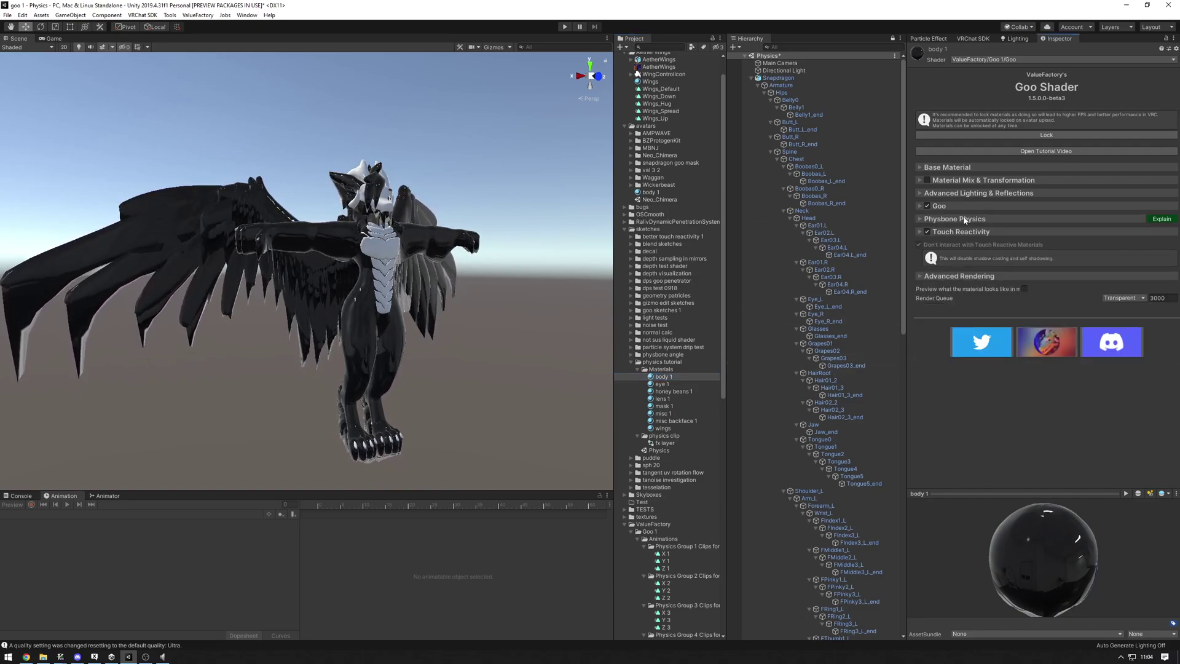
{"action": "left_click", "coordinate": [964, 219]}
{"action": "left_click", "coordinate": [962, 256]}
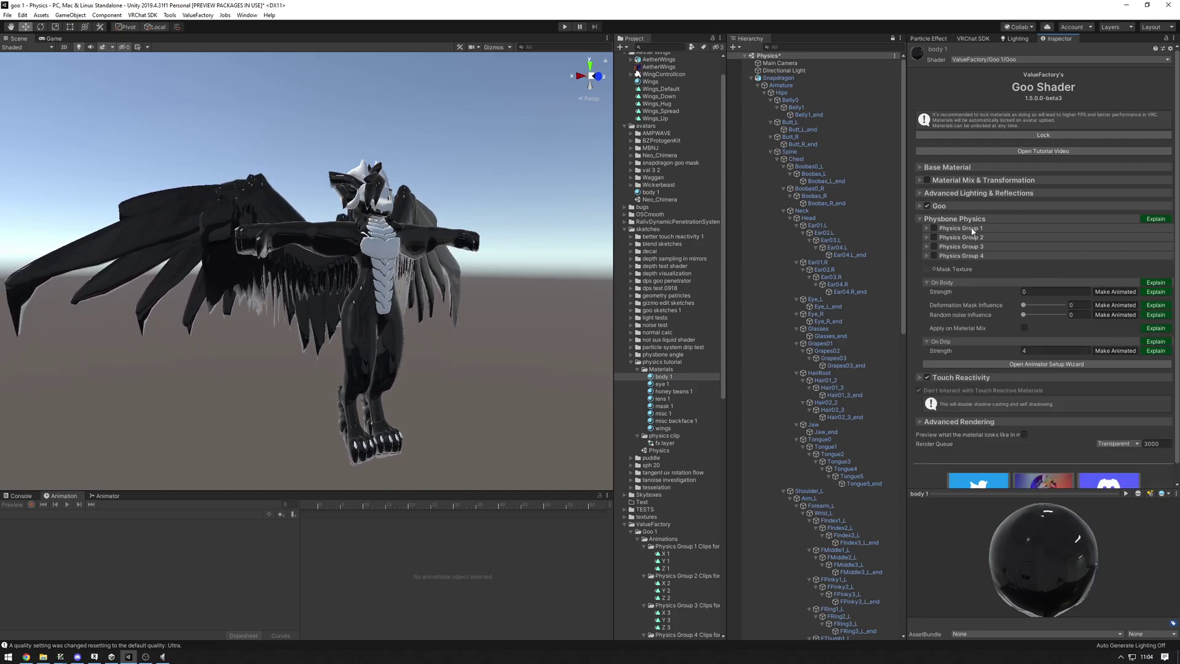
{"action": "left_click", "coordinate": [962, 283]}
{"action": "left_click", "coordinate": [960, 293]}
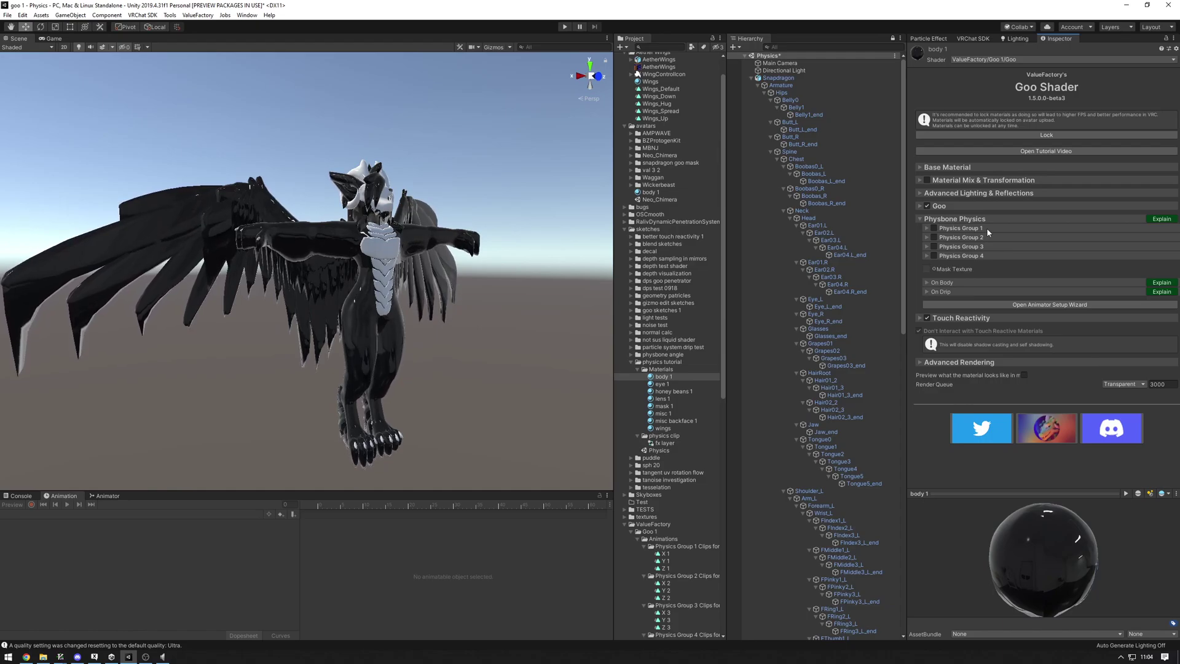
{"action": "left_click", "coordinate": [955, 228]}
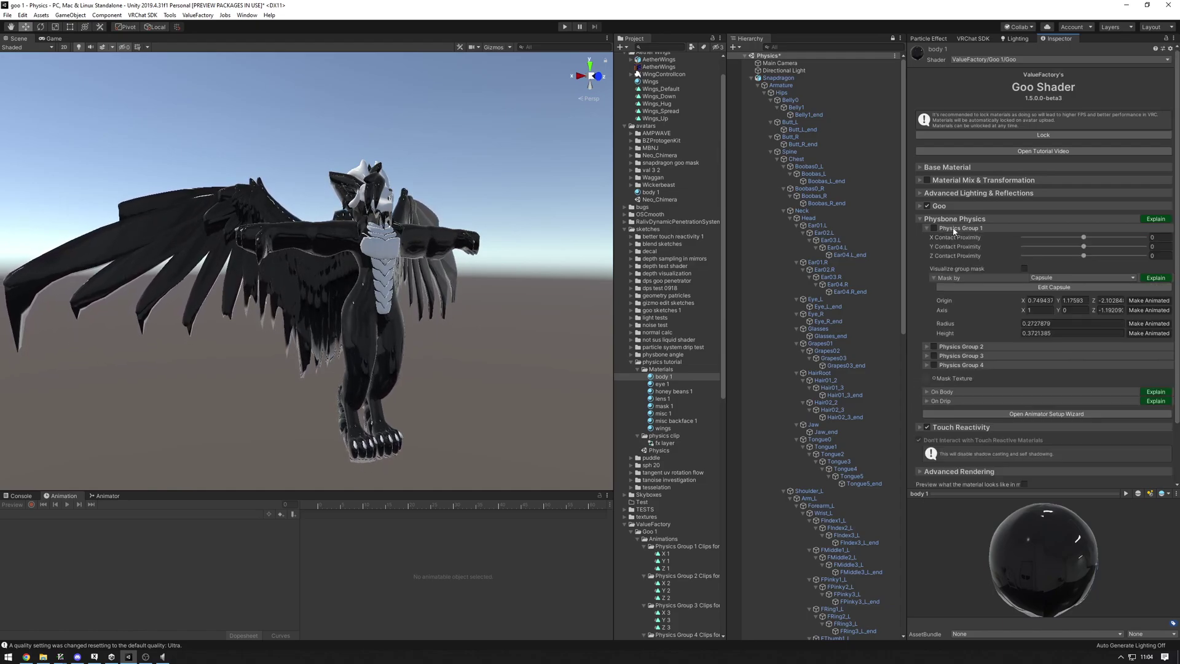
{"action": "left_click", "coordinate": [955, 229]}
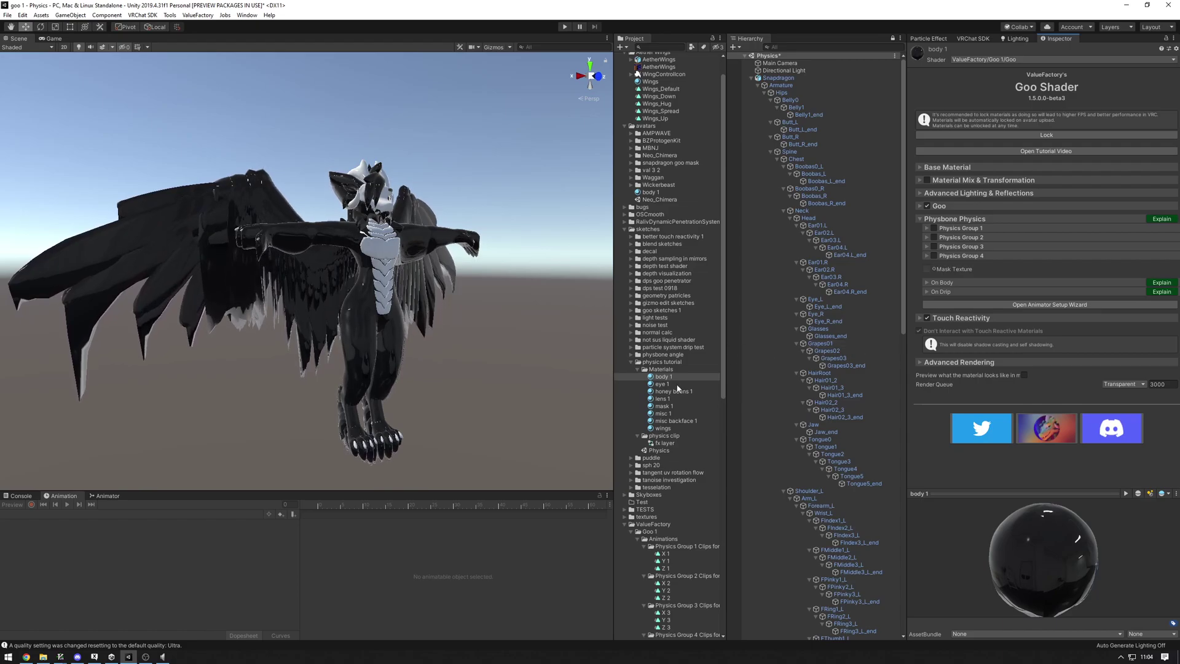
Scroll the Project panel to the Goo Physics prefabs and select Group 1.
{"action": "scroll", "coordinate": [677, 389], "scroll_direction": "down", "scroll_amount": 5}
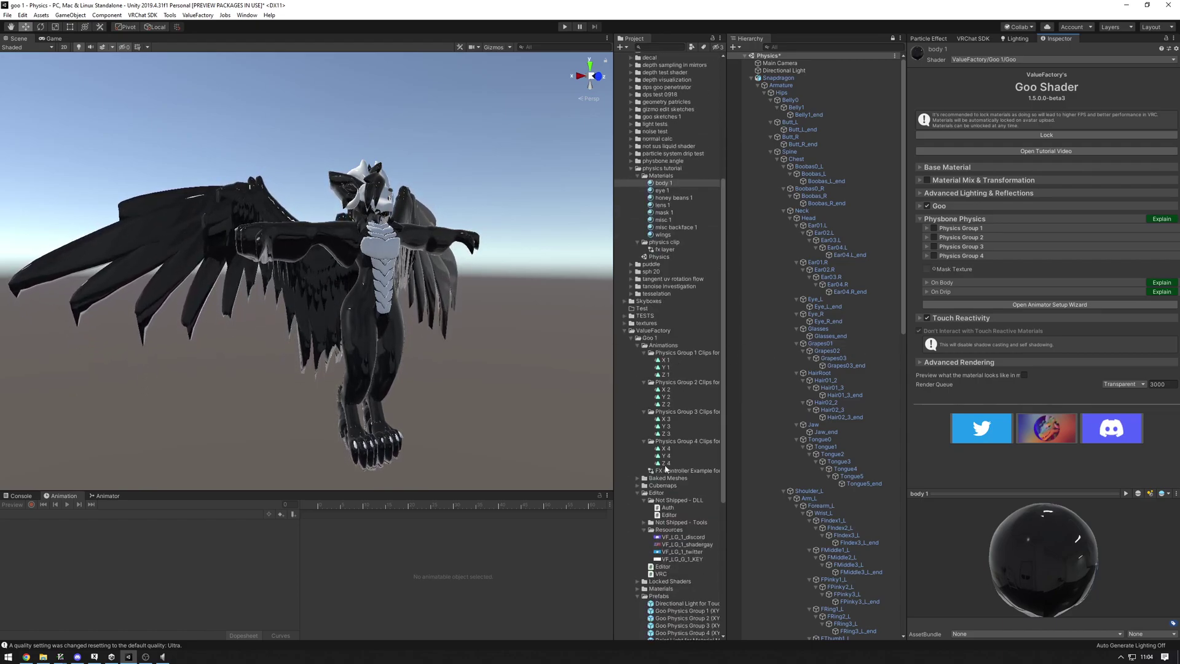
{"action": "scroll", "coordinate": [658, 464], "scroll_direction": "down", "scroll_amount": 4}
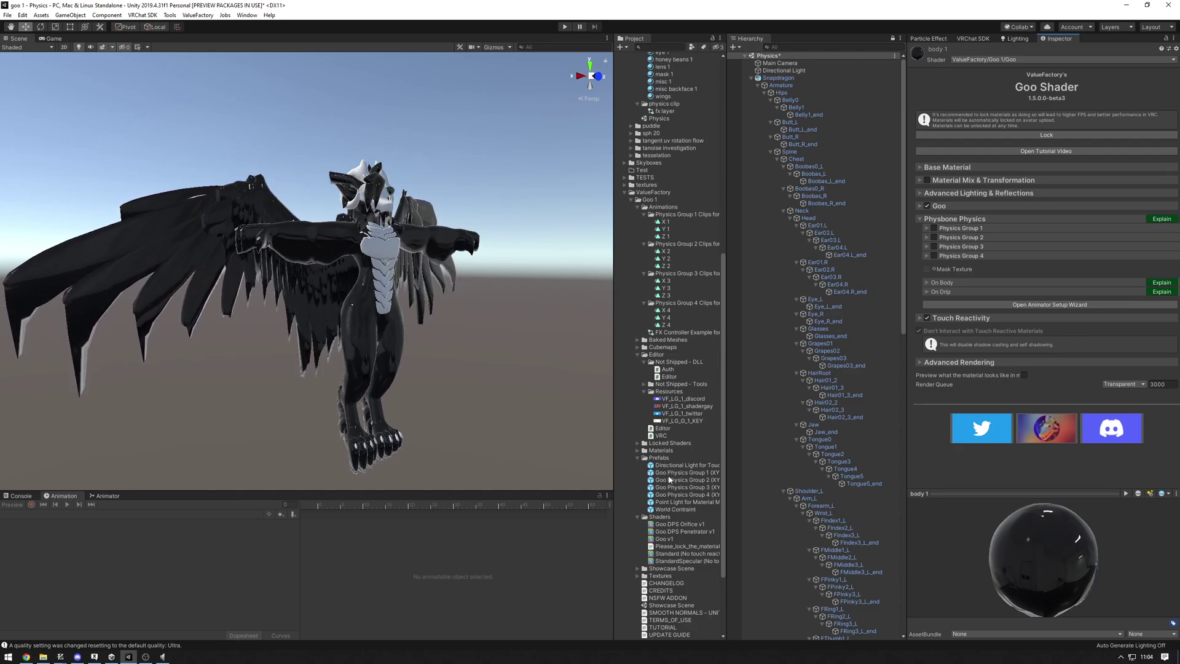
{"action": "left_click", "coordinate": [669, 473]}
Place the Goo Physics Group 1 (XYZ) prefab under the Snapdragon avatar.
{"action": "left_click", "coordinate": [684, 494], "text": "shift"}
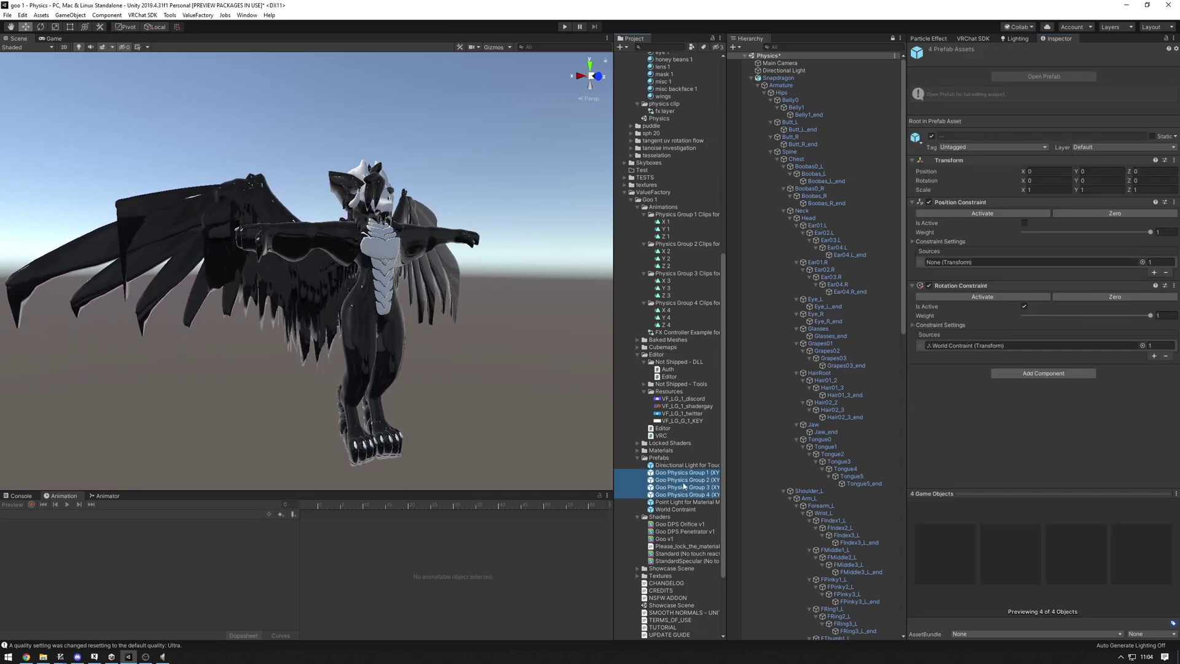
{"action": "left_click_drag", "start_coordinate": [726, 483], "coordinate": [749, 483]}
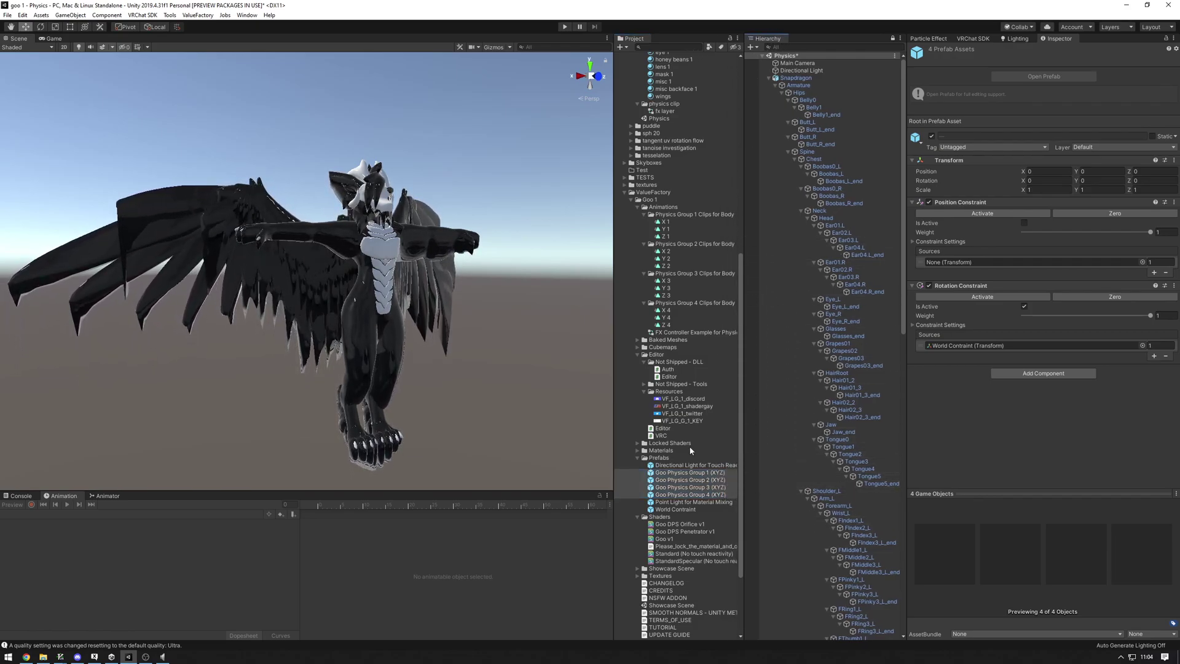
{"action": "left_click", "coordinate": [694, 466]}
{"action": "left_click_drag", "start_coordinate": [670, 473], "coordinate": [803, 78]}
Turn on Gizmos and tilt the view down toward the physics shapes.
{"action": "left_click", "coordinate": [495, 48]}
{"action": "scroll", "coordinate": [470, 222], "scroll_direction": "down", "scroll_amount": 2}
{"action": "right_click_drag", "start_coordinate": [470, 223], "coordinate": [542, 277]}
{"action": "scroll", "coordinate": [846, 430], "scroll_direction": "up", "scroll_amount": 1}
{"action": "scroll", "coordinate": [799, 644], "scroll_direction": "down", "scroll_amount": 2}
{"action": "scroll", "coordinate": [799, 633], "scroll_direction": "down", "scroll_amount": 2}
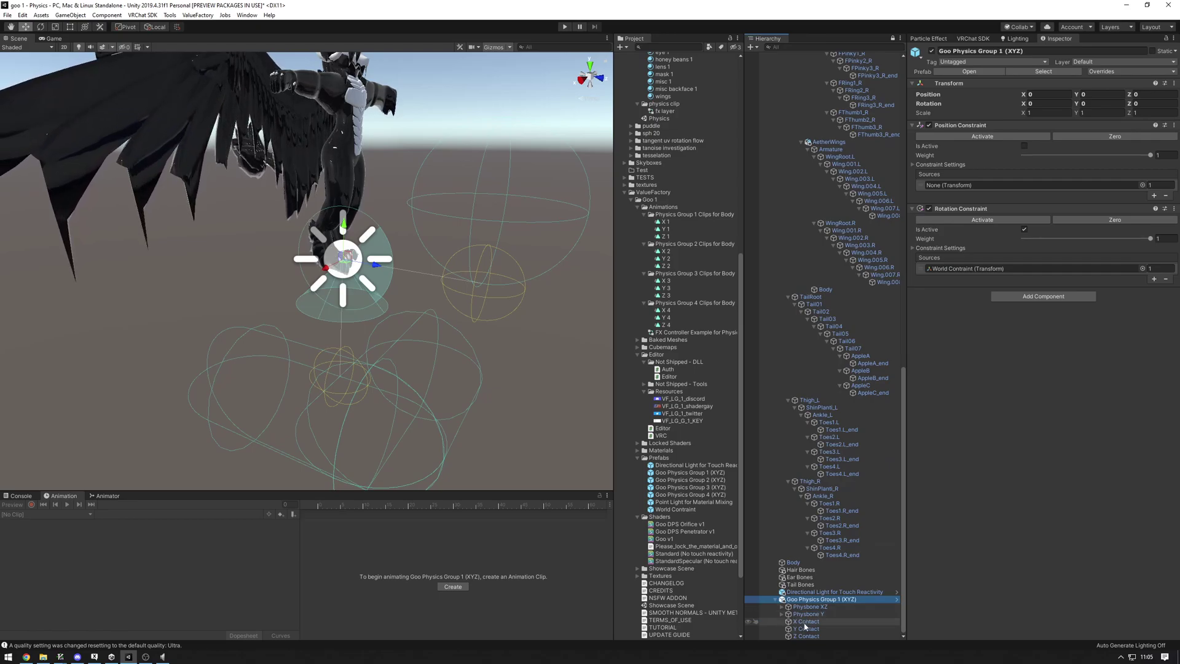
{"action": "left_click", "coordinate": [776, 600]}
{"action": "mouse_move", "coordinate": [396, 374]}
{"action": "right_mouse_down"}
{"action": "mouse_move", "coordinate": [429, 361]}
{"action": "mouse_move", "coordinate": [415, 369]}
{"action": "right_mouse_up"}
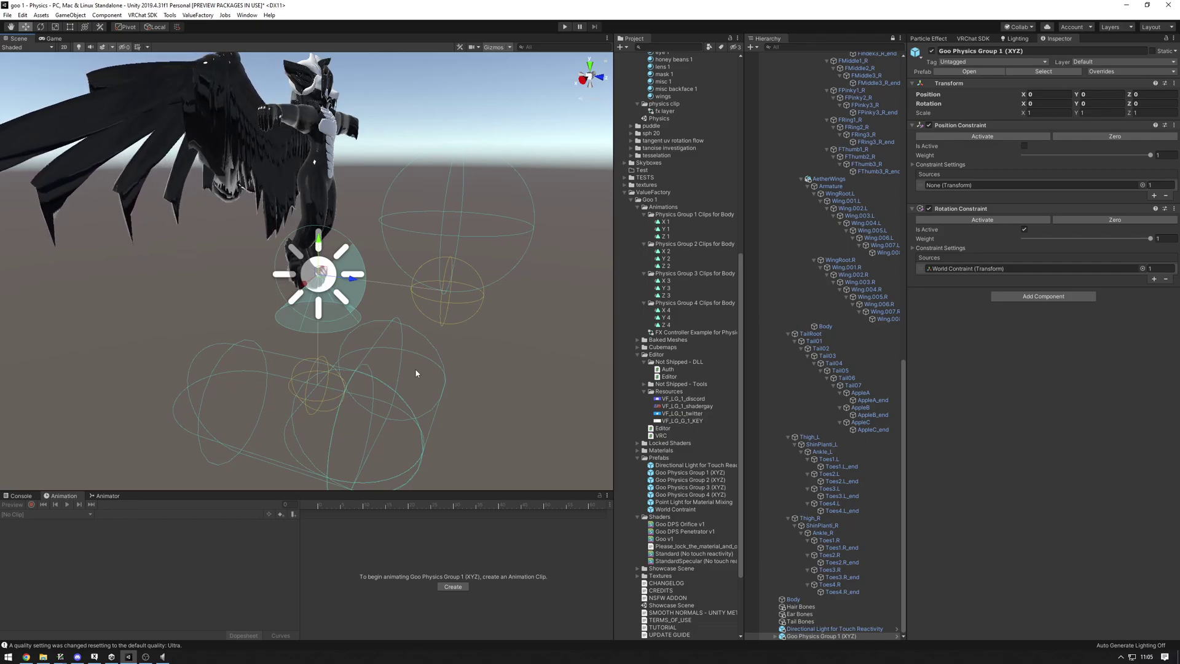
{"action": "right_click_drag", "start_coordinate": [418, 277], "coordinate": [412, 274]}
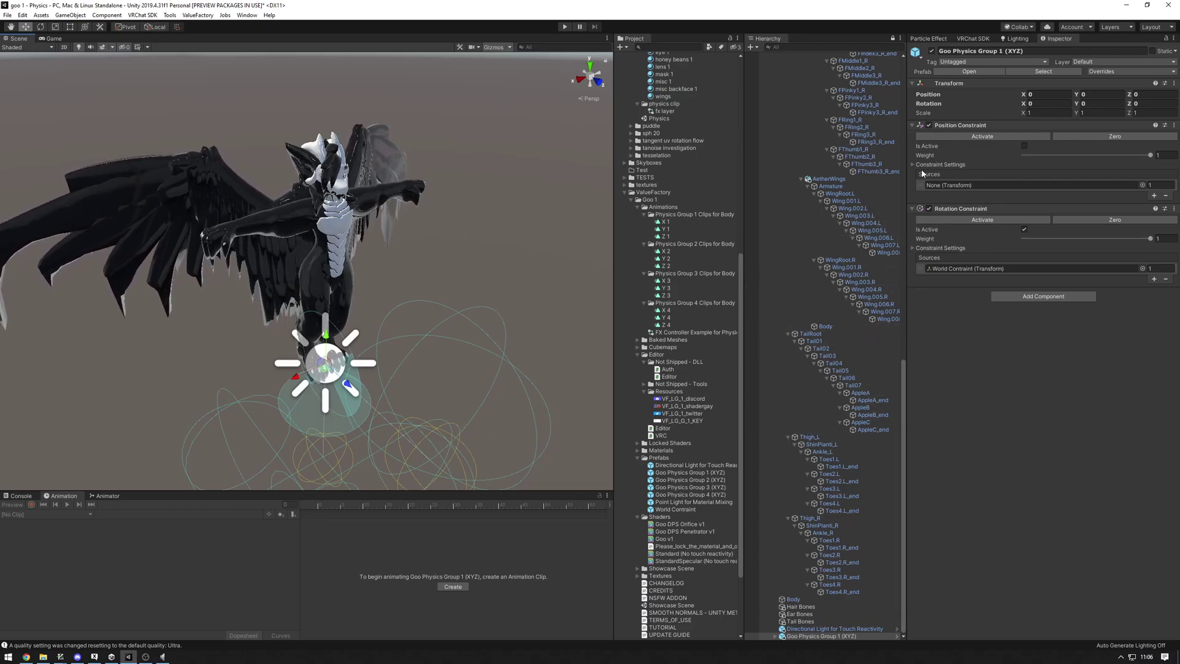
{"action": "left_click", "coordinate": [829, 636]}
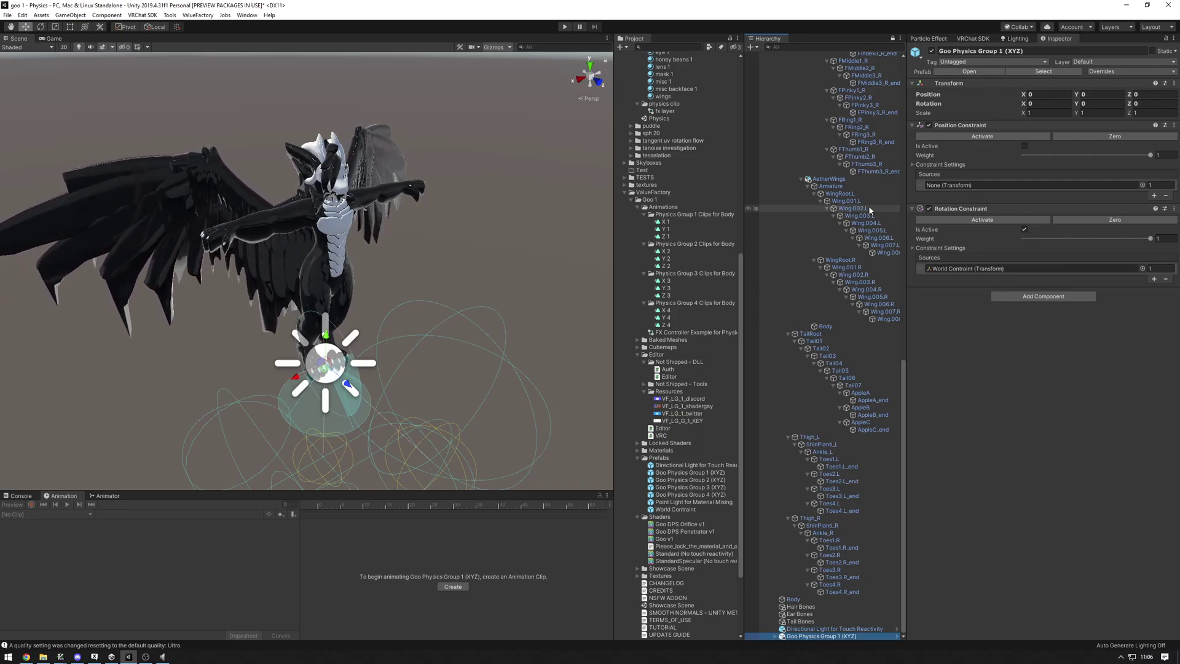
Make Wrist_R the Position Constraint source and activate it with Zero.
{"action": "scroll", "coordinate": [869, 209], "scroll_direction": "up", "scroll_amount": 20}
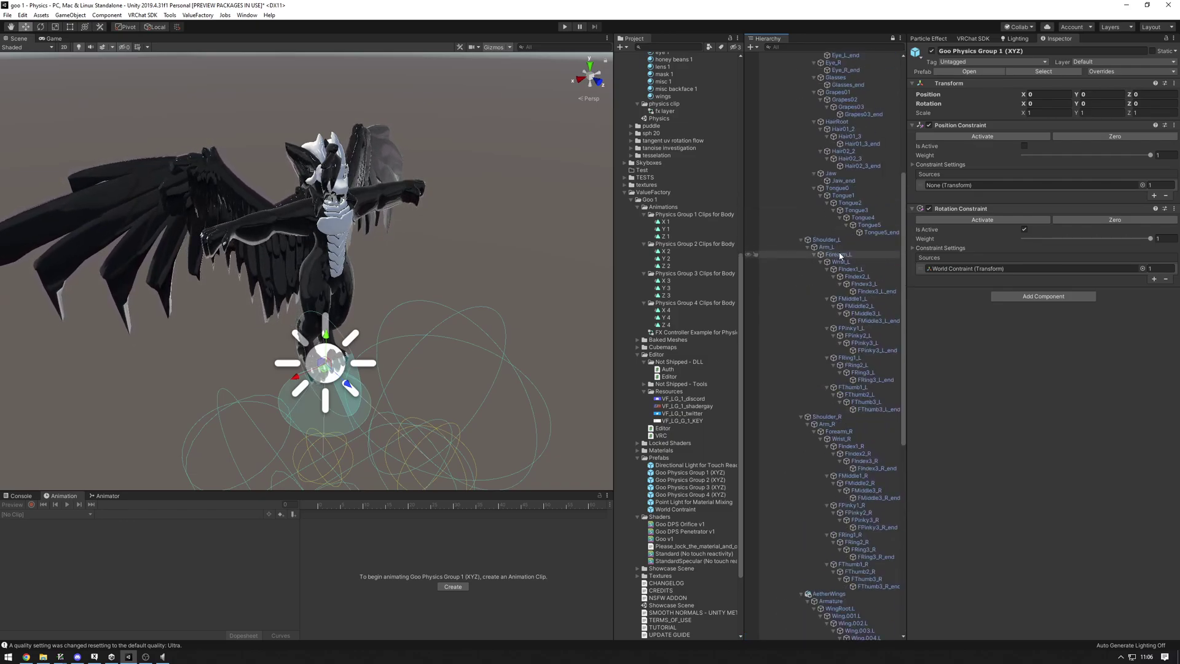
{"action": "scroll", "coordinate": [840, 256], "scroll_direction": "up", "scroll_amount": 3}
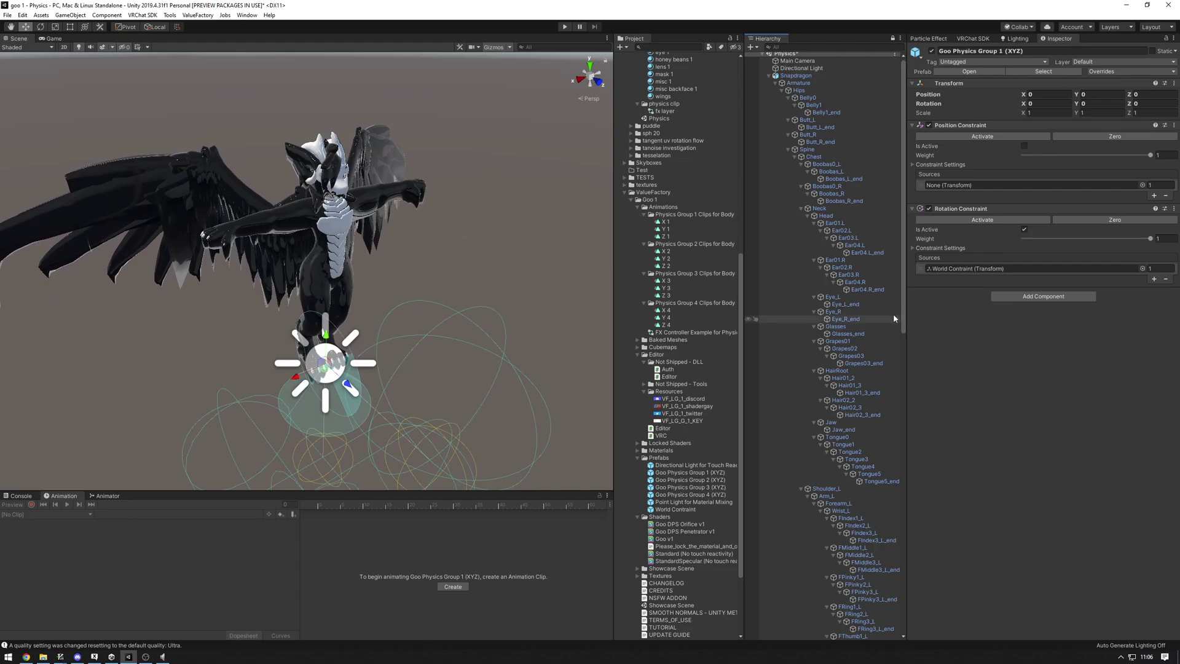
{"action": "scroll", "coordinate": [879, 318], "scroll_direction": "down", "scroll_amount": 6}
{"action": "scroll", "coordinate": [879, 318], "scroll_direction": "down", "scroll_amount": 13}
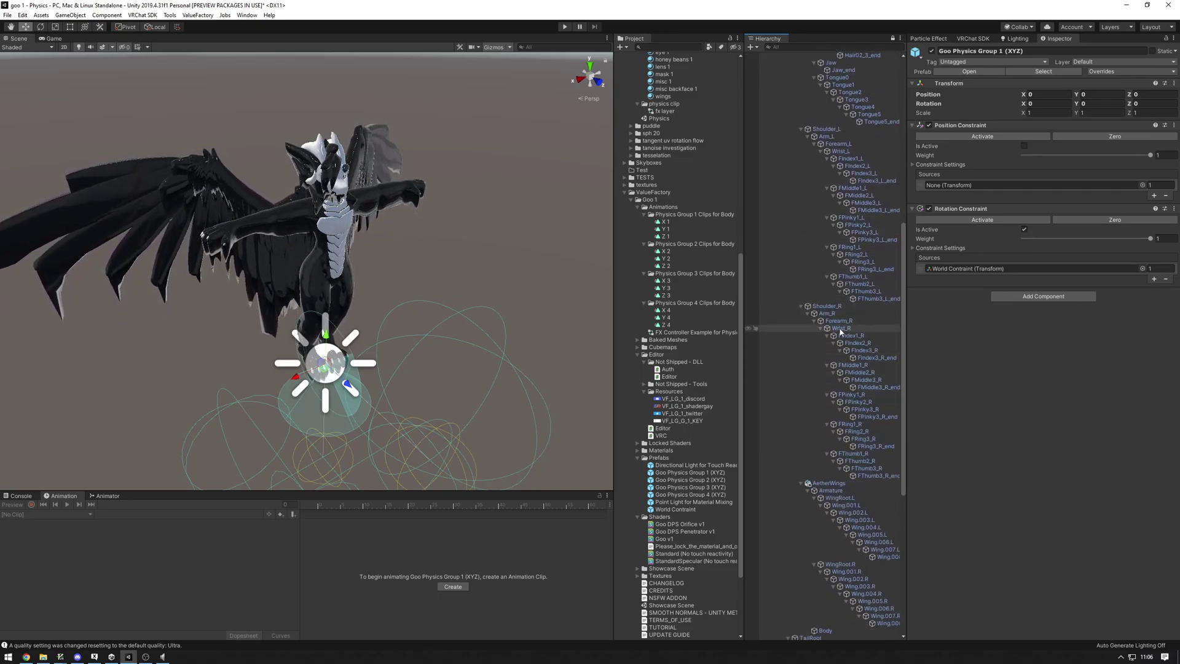
{"action": "left_click_drag", "start_coordinate": [963, 169], "coordinate": [1032, 185]}
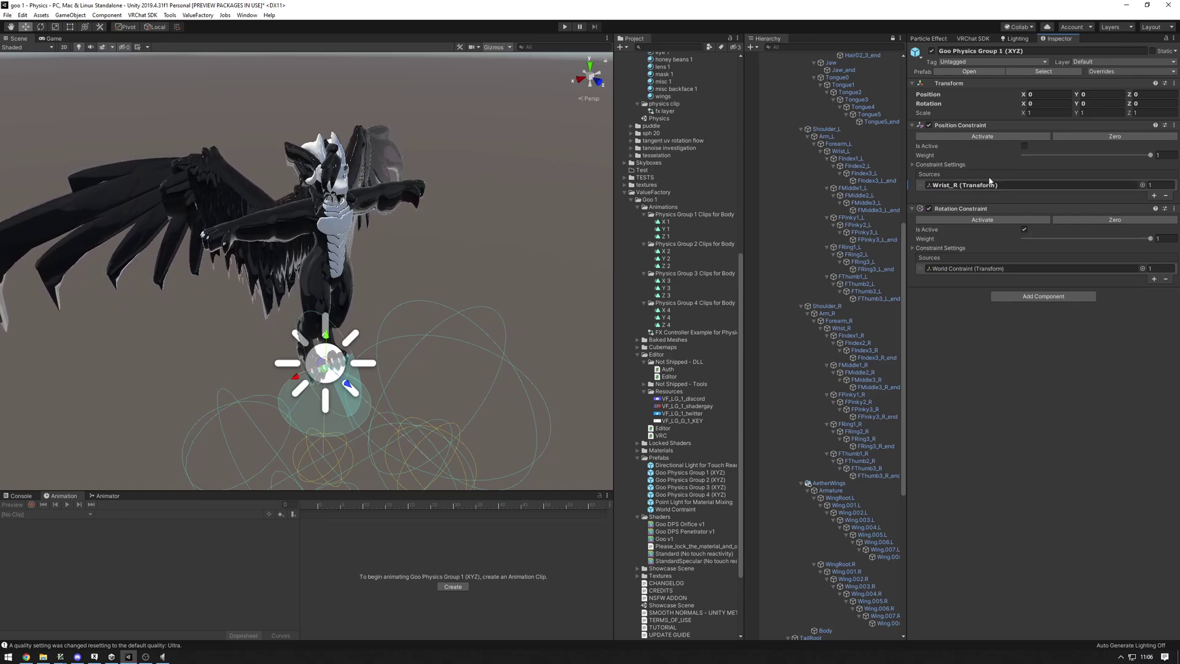
{"action": "left_click", "coordinate": [1131, 137]}
Fly the Scene camera to the right wrist and back to the upper body.
{"action": "right_click_drag", "start_coordinate": [339, 255], "coordinate": [185, 150]}
{"action": "key", "text": "w"}
{"action": "key", "text": "s"}
{"action": "left_click", "coordinate": [861, 327]}
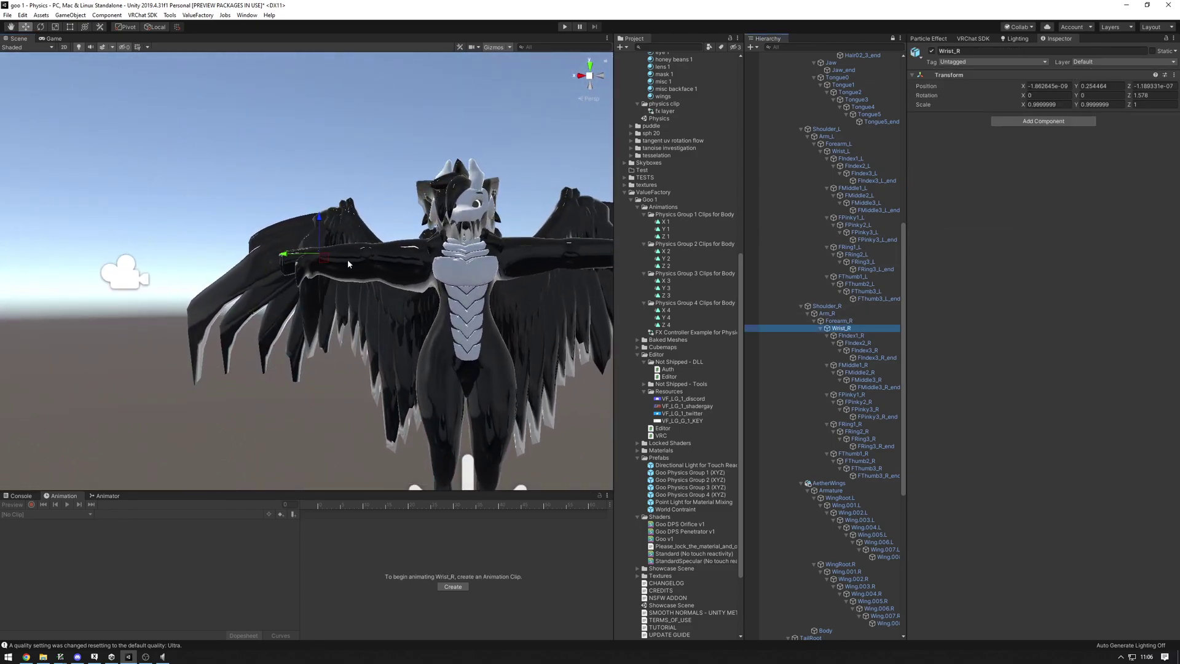
{"action": "left_click_drag", "start_coordinate": [324, 298], "coordinate": [322, 341]}
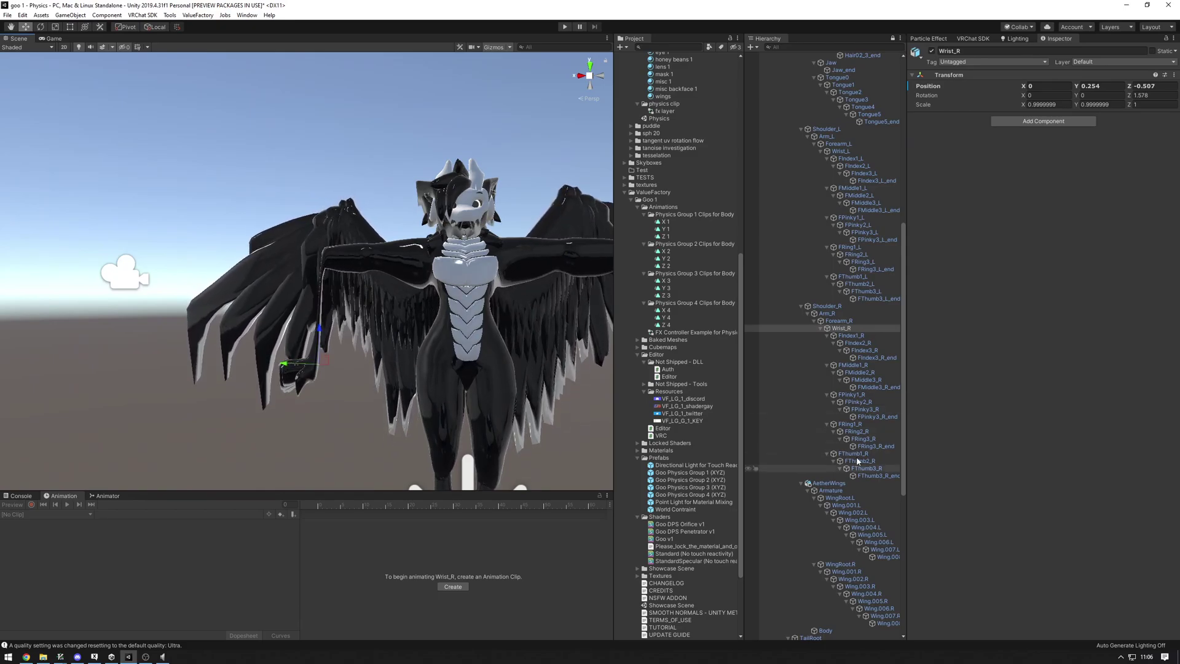
{"action": "scroll", "coordinate": [817, 118], "scroll_direction": "up", "scroll_amount": 10}
{"action": "left_click", "coordinate": [815, 79]}
{"action": "right_click_drag", "start_coordinate": [471, 206], "coordinate": [468, 253]}
{"action": "key", "text": "w"}
{"action": "left_click_drag", "start_coordinate": [467, 252], "coordinate": [323, 244], "text": "alt"}
{"action": "key", "text": "s"}
{"action": "right_click_drag", "start_coordinate": [323, 245], "coordinate": [430, 209]}
{"action": "key", "text": "ctrl+z"}
{"action": "key", "text": "ctrl+z"}
{"action": "key", "text": "ctrl+z"}
{"action": "key", "text": "w"}
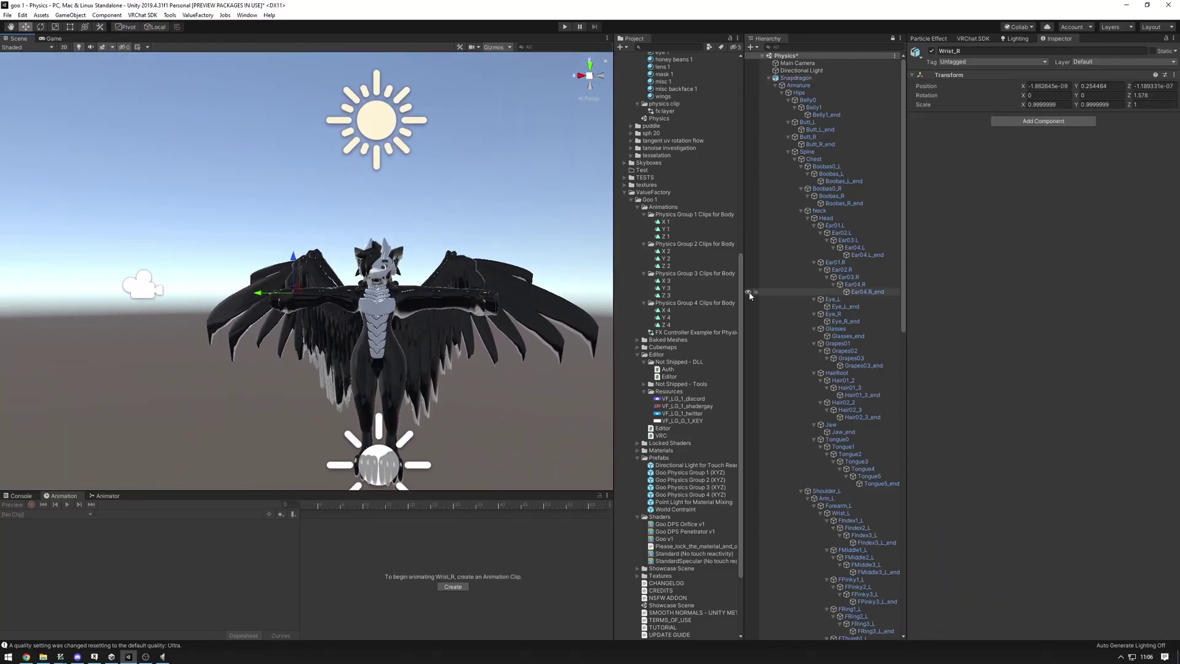
{"action": "scroll", "coordinate": [814, 353], "scroll_direction": "down", "scroll_amount": 15}
{"action": "scroll", "coordinate": [813, 353], "scroll_direction": "down", "scroll_amount": 4}
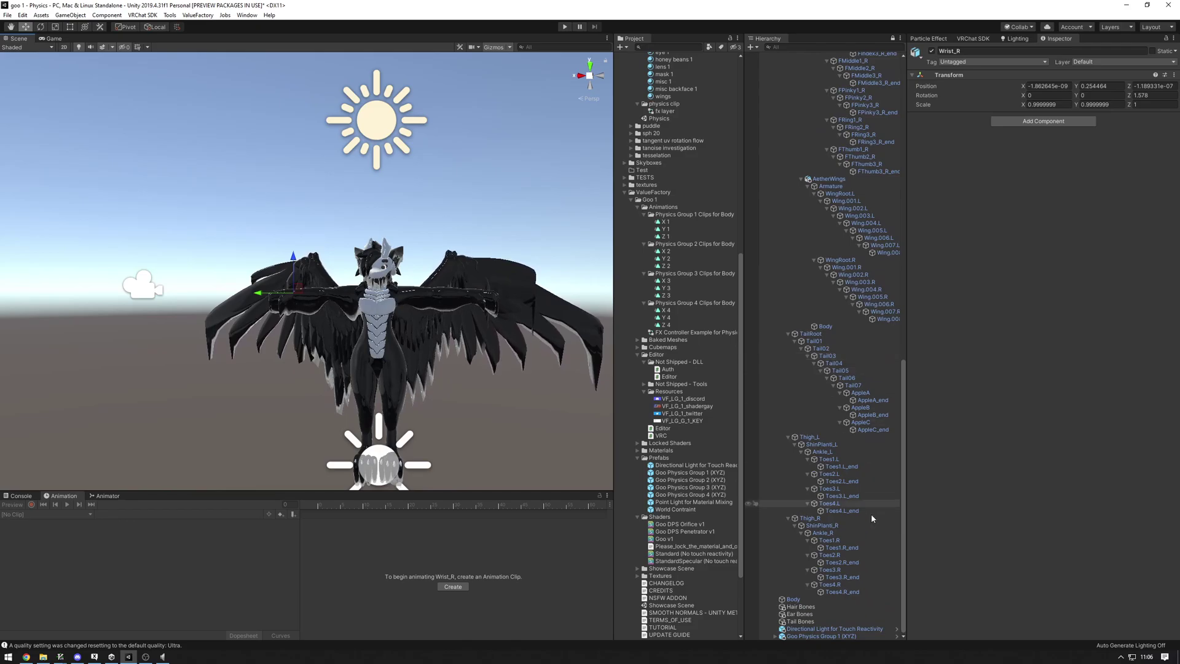
{"action": "left_click", "coordinate": [830, 636]}
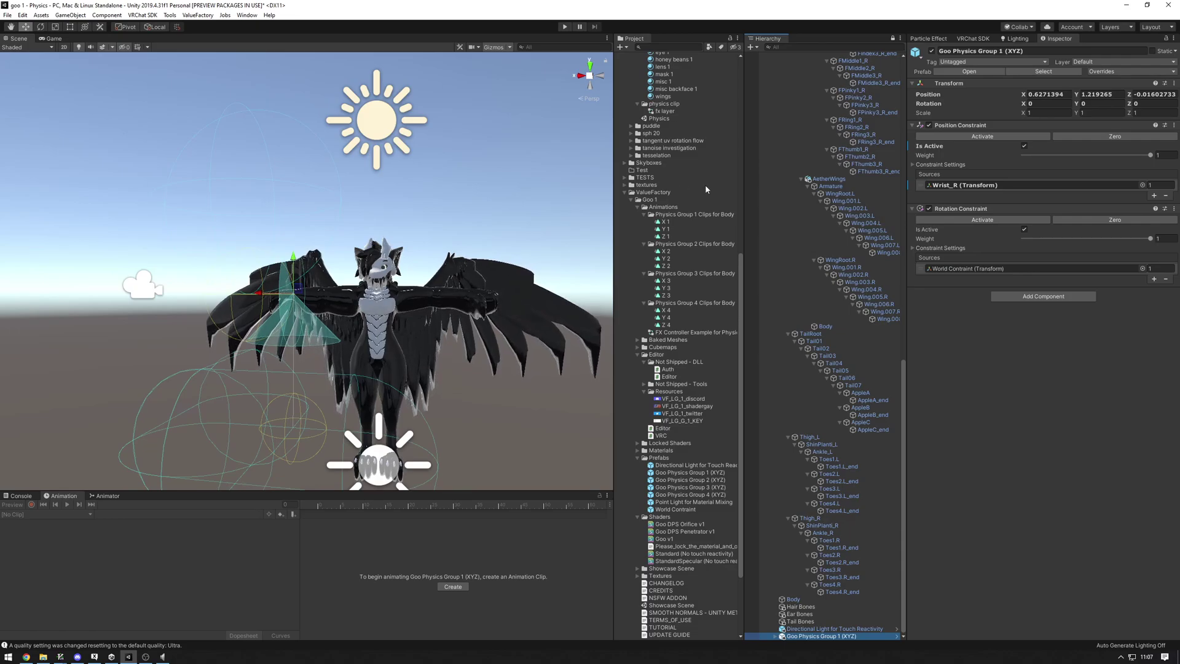
Select materials body 1 through misc backface 1 and enable Physics Group 1.
{"action": "scroll", "coordinate": [702, 186], "scroll_direction": "up", "scroll_amount": 5}
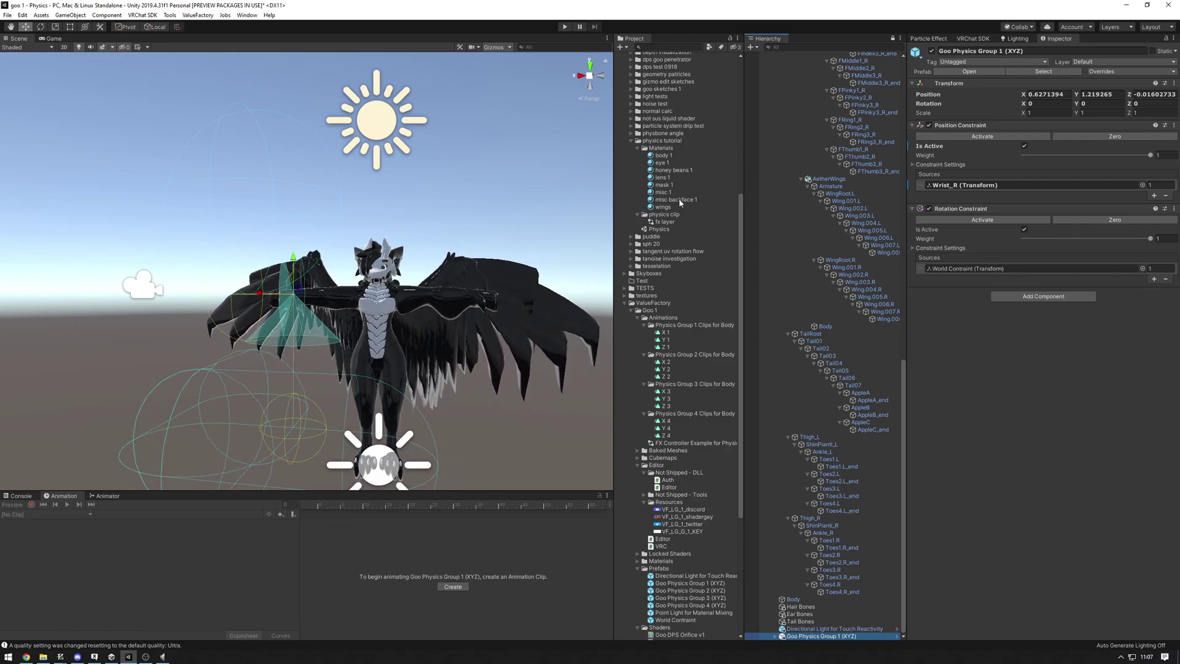
{"action": "left_click", "coordinate": [678, 198]}
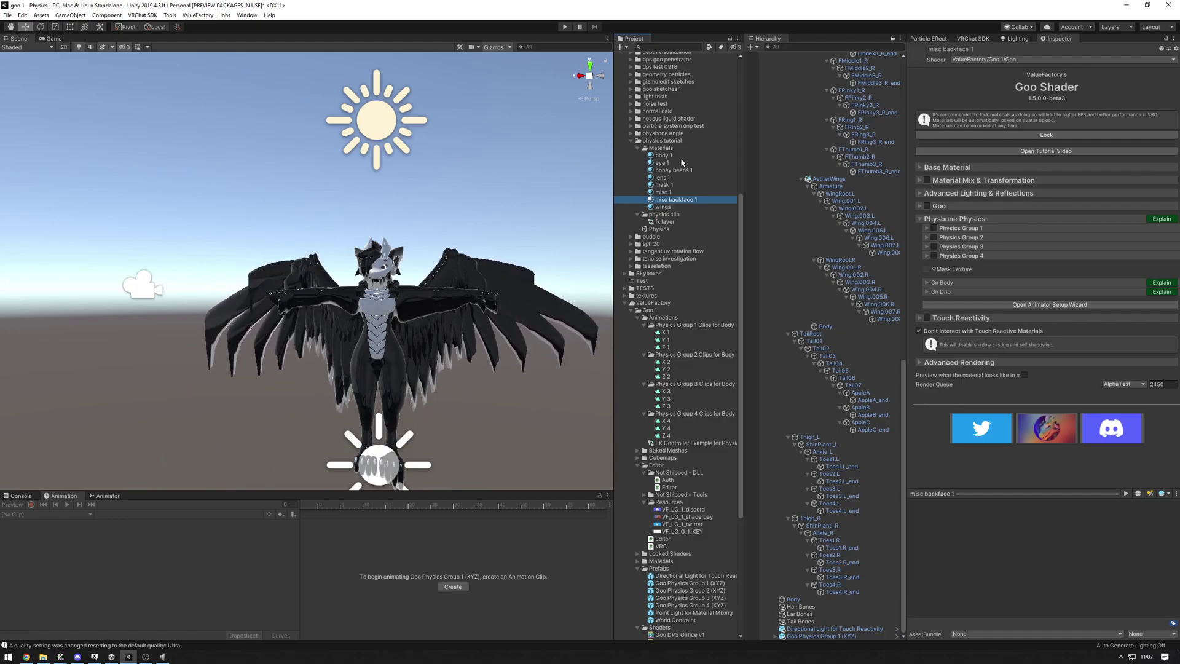
{"action": "left_click", "coordinate": [680, 157], "text": "shift"}
{"action": "scroll", "coordinate": [424, 302], "scroll_direction": "up", "scroll_amount": 3}
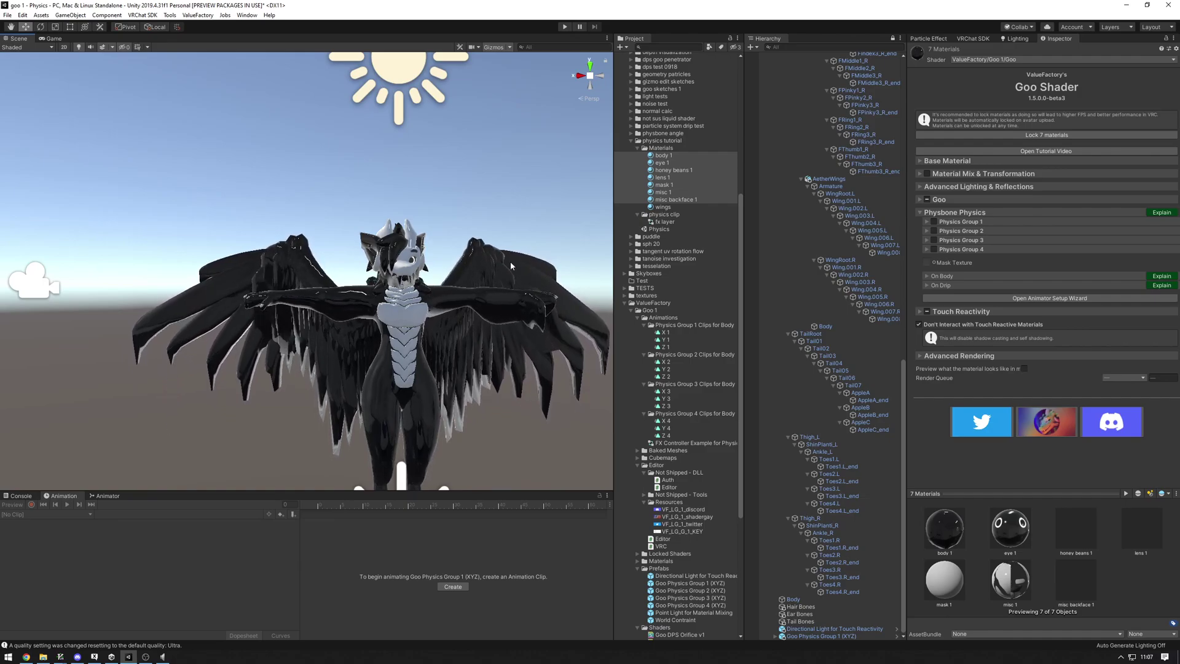
{"action": "middle_click_drag", "start_coordinate": [511, 265], "coordinate": [520, 260]}
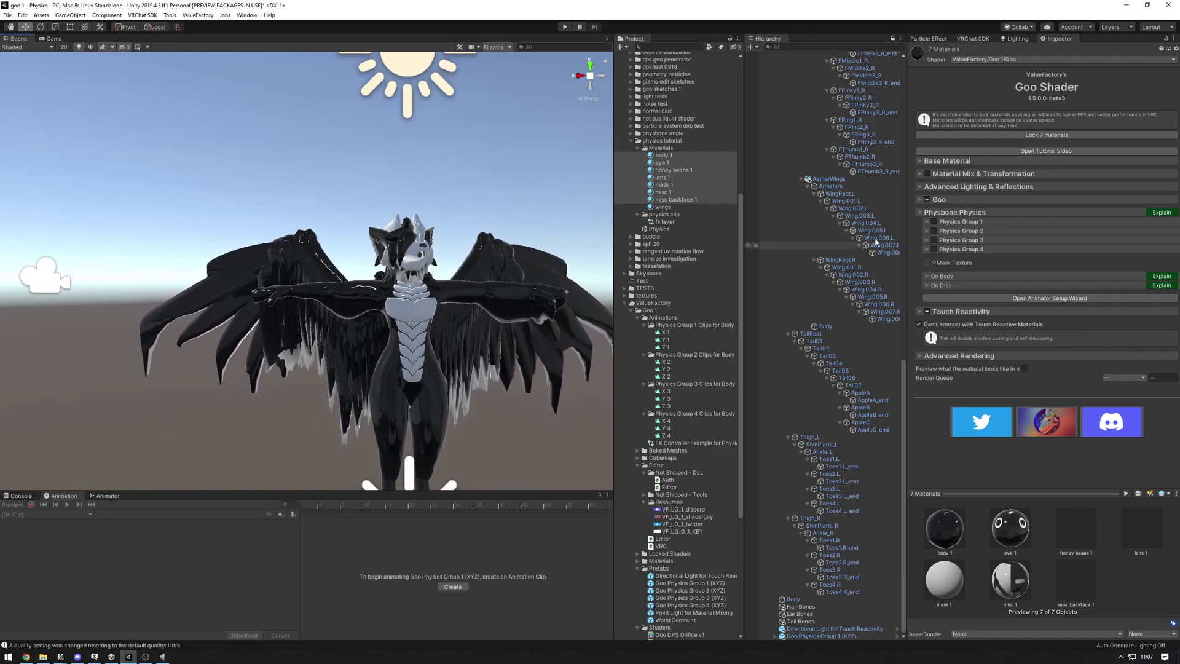
{"action": "left_click", "coordinate": [935, 222]}
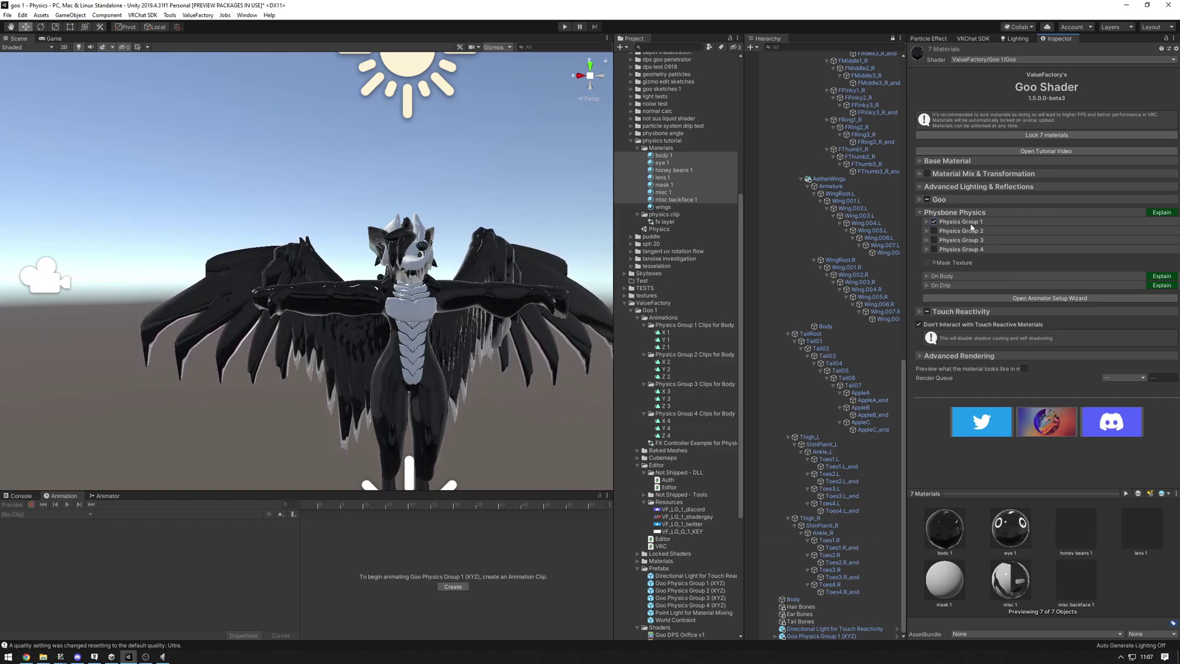
Expand Physics Group 1 and switch its mask to Texture, keeping the Red channel.
{"action": "left_click", "coordinate": [971, 224]}
{"action": "right_click_drag", "start_coordinate": [358, 251], "coordinate": [378, 263]}
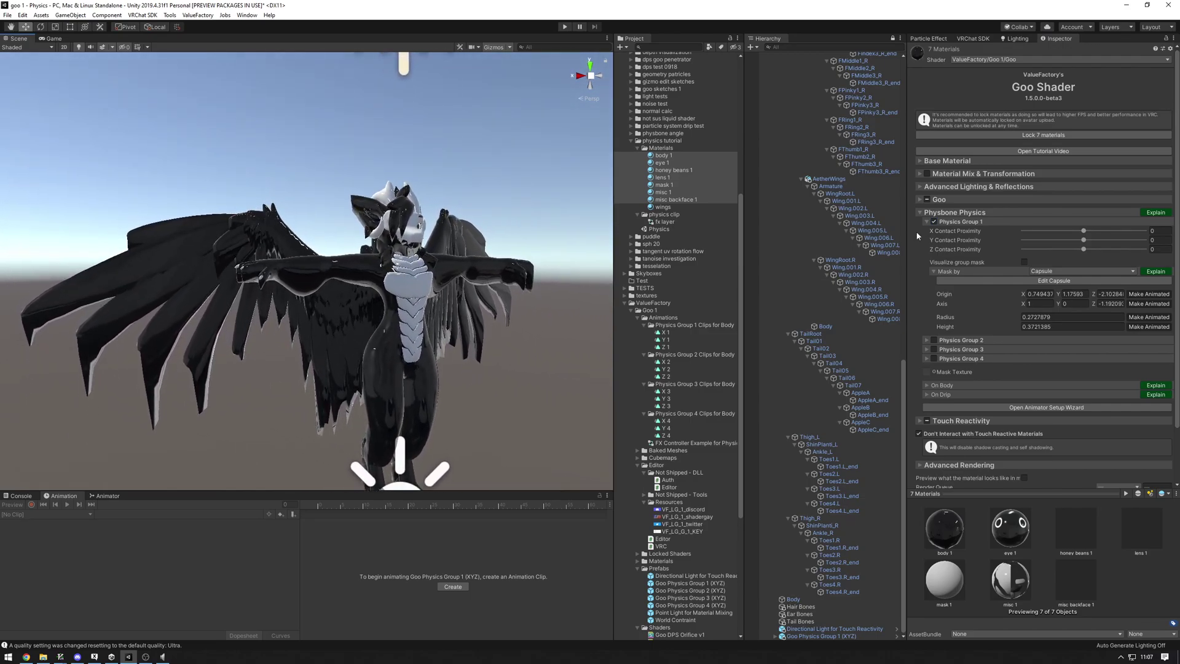
{"action": "left_click", "coordinate": [972, 268]}
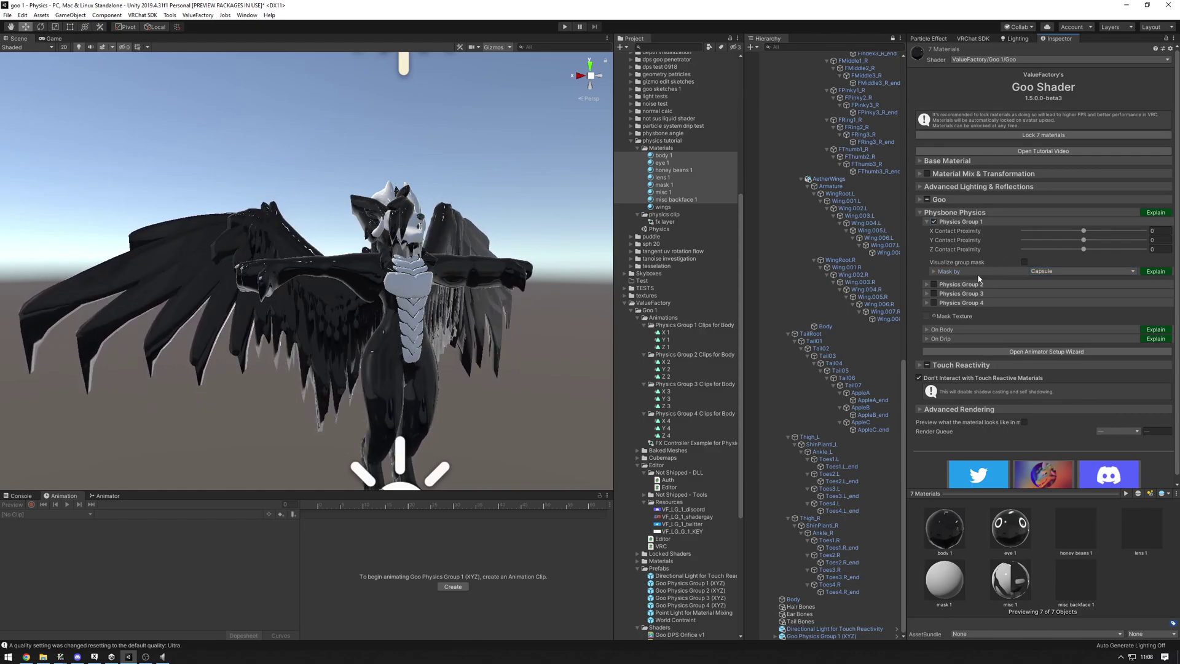
{"action": "left_click", "coordinate": [1039, 271]}
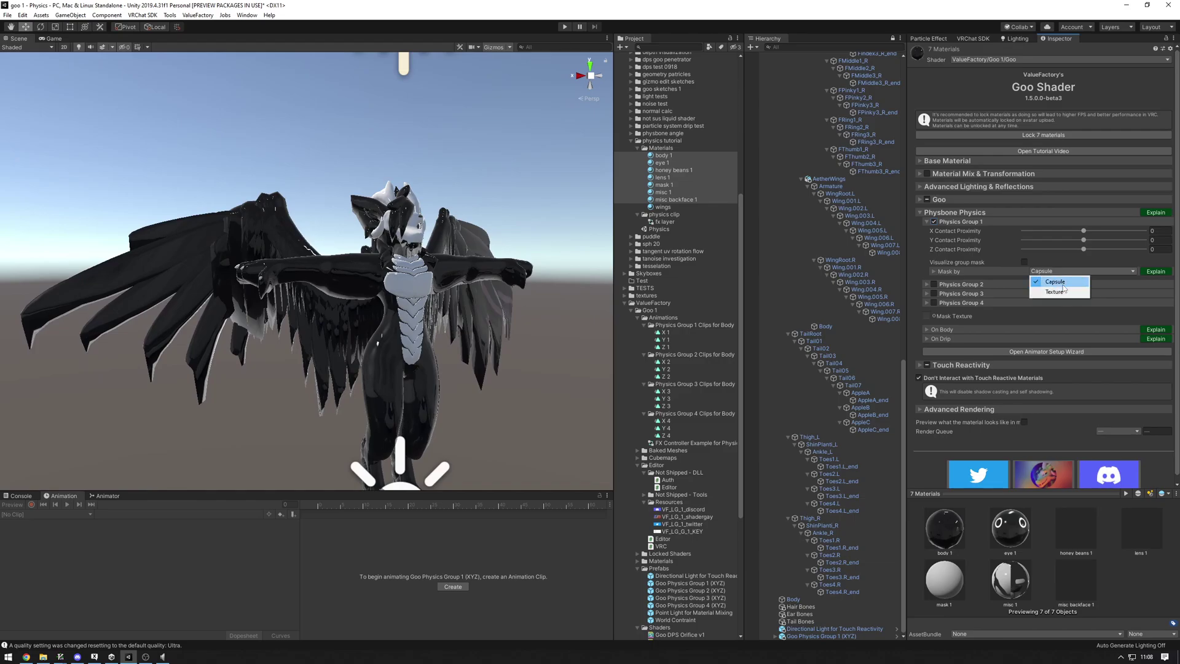
{"action": "left_click", "coordinate": [1058, 291]}
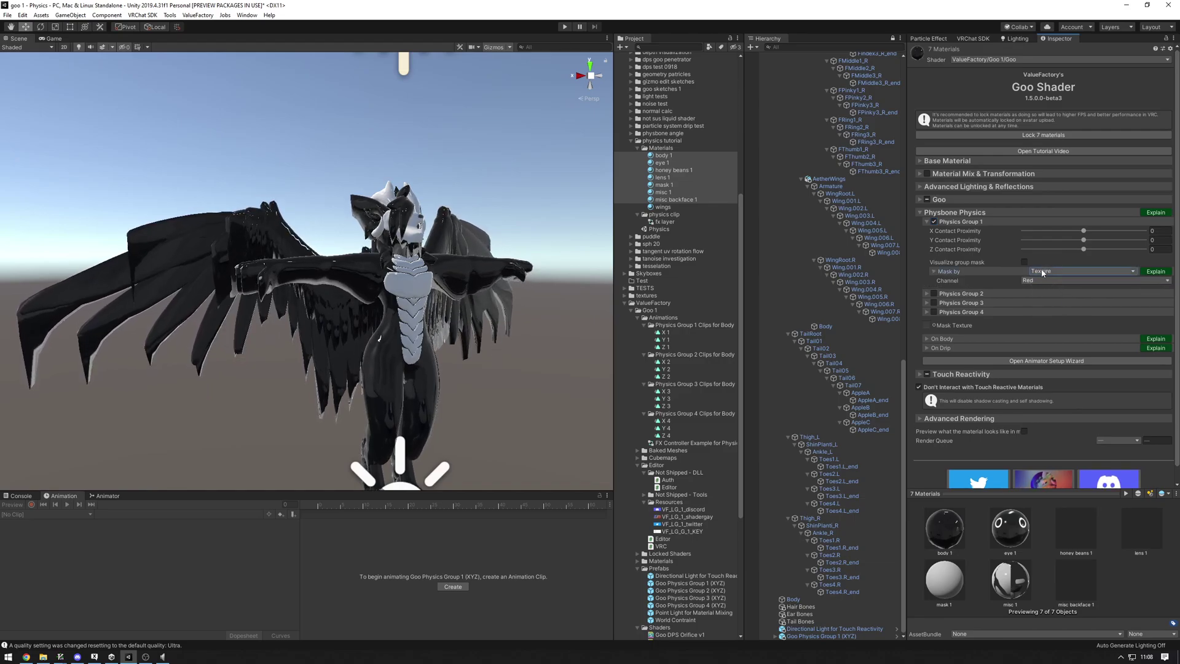
{"action": "left_click", "coordinate": [1049, 280]}
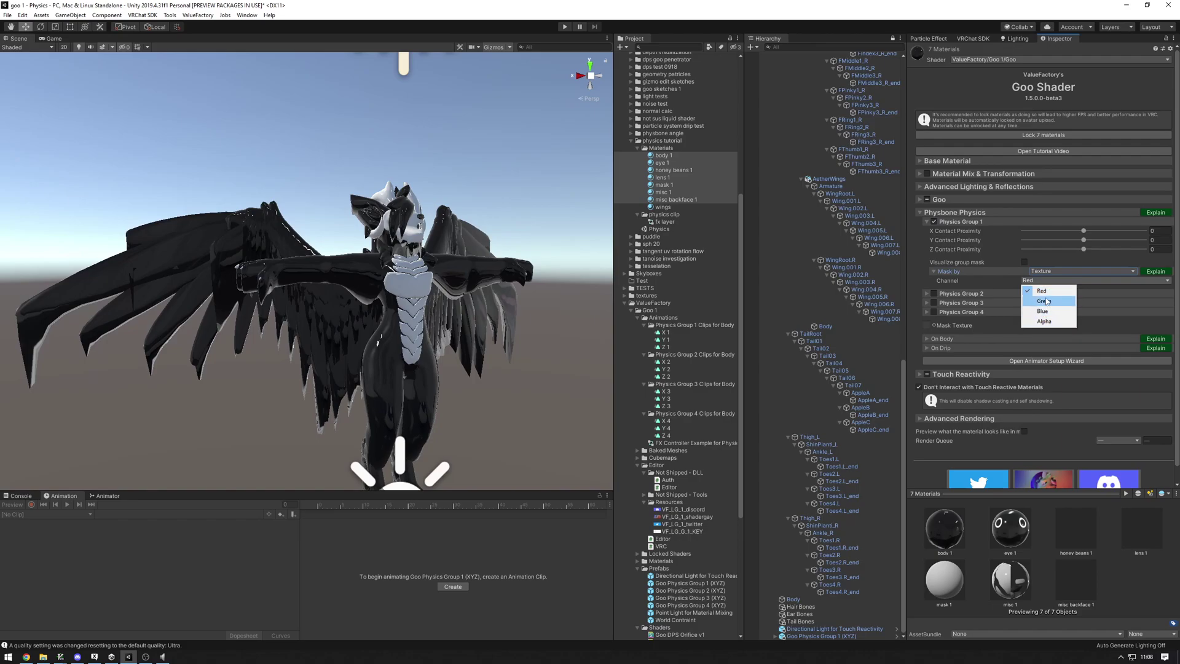
{"action": "left_click", "coordinate": [990, 274]}
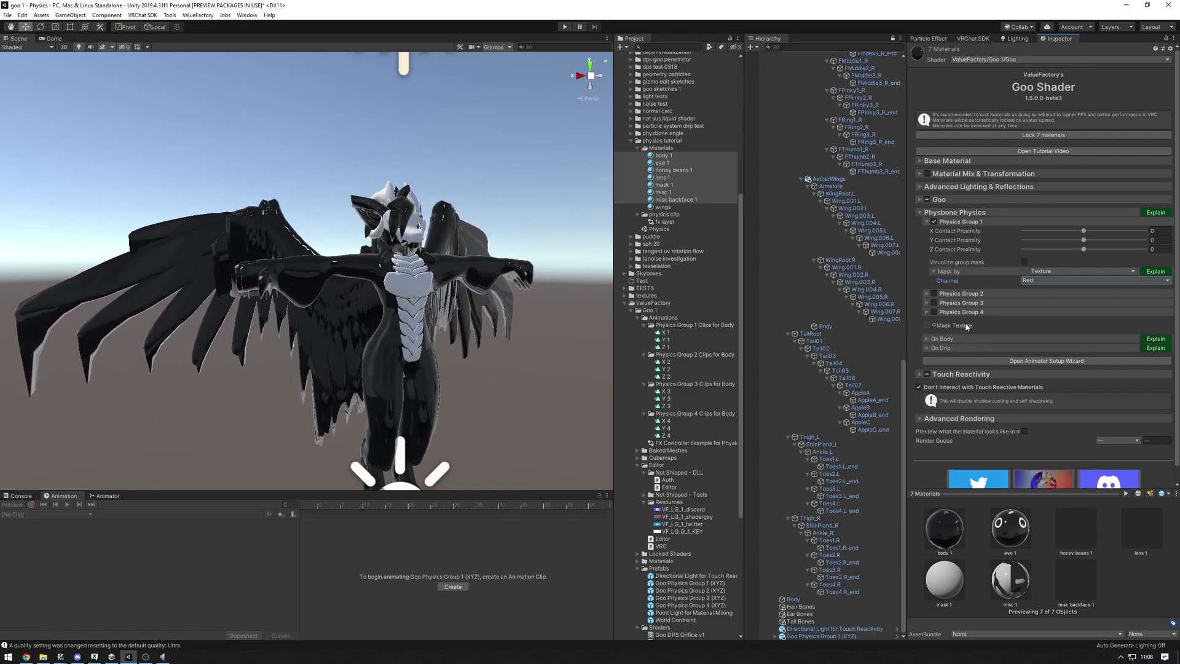
Recheck the channel list, then set Mask by back to Capsule.
{"action": "left_click", "coordinate": [1031, 282]}
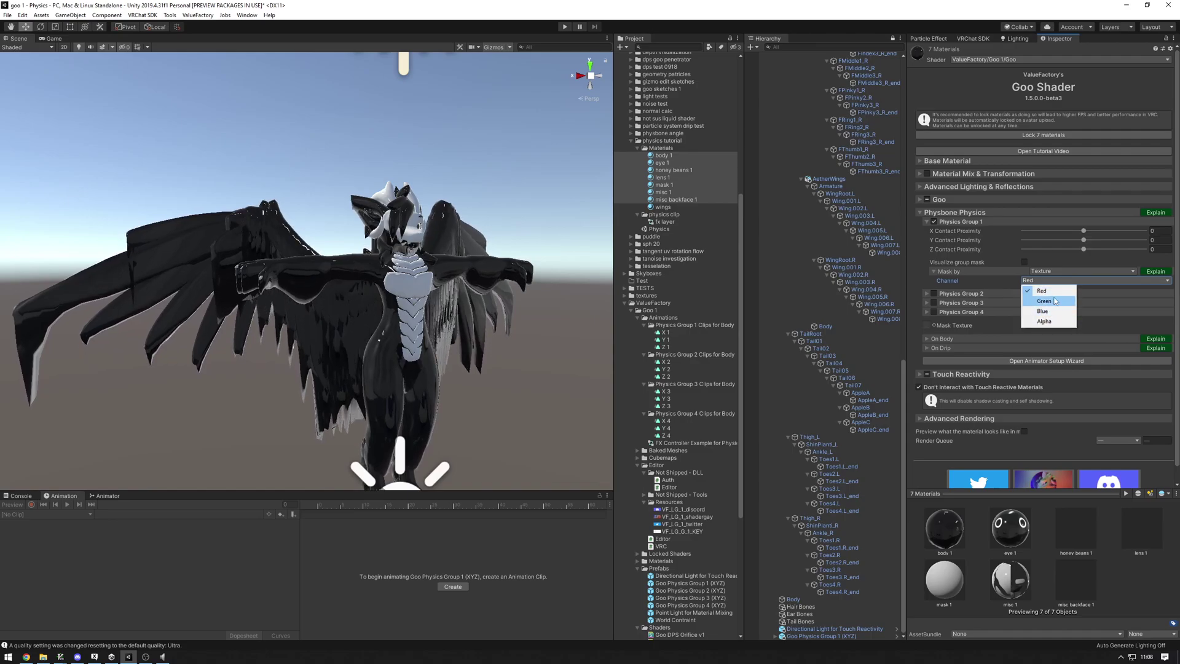
{"action": "left_click", "coordinate": [1008, 322]}
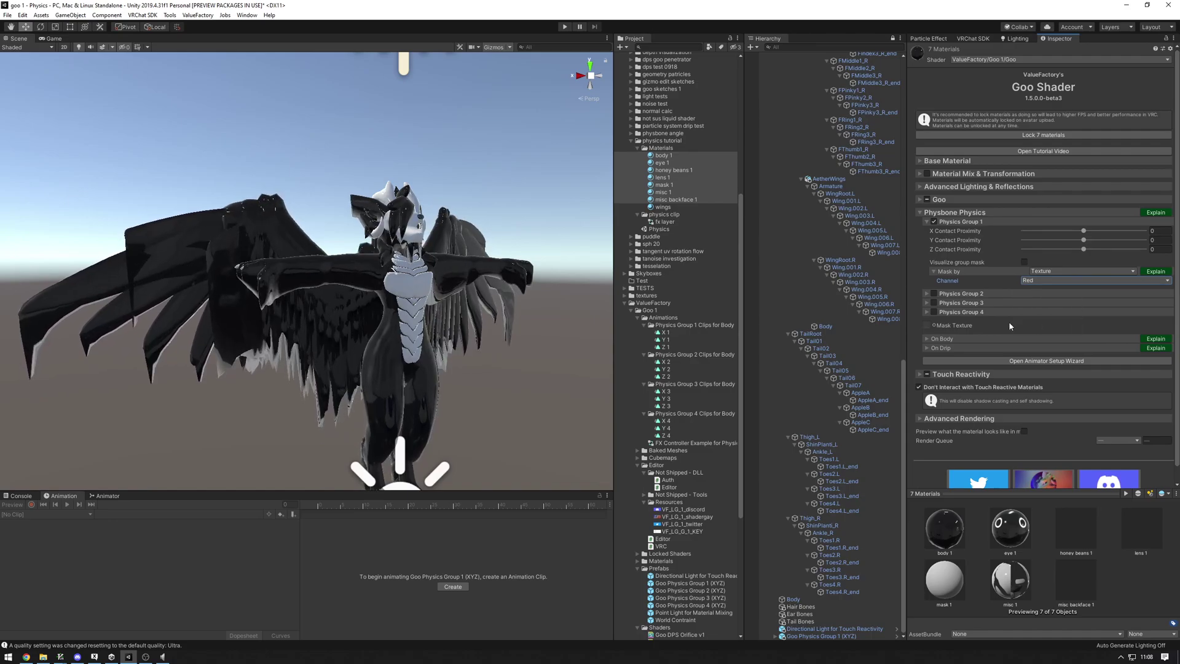
{"action": "left_click", "coordinate": [1064, 273]}
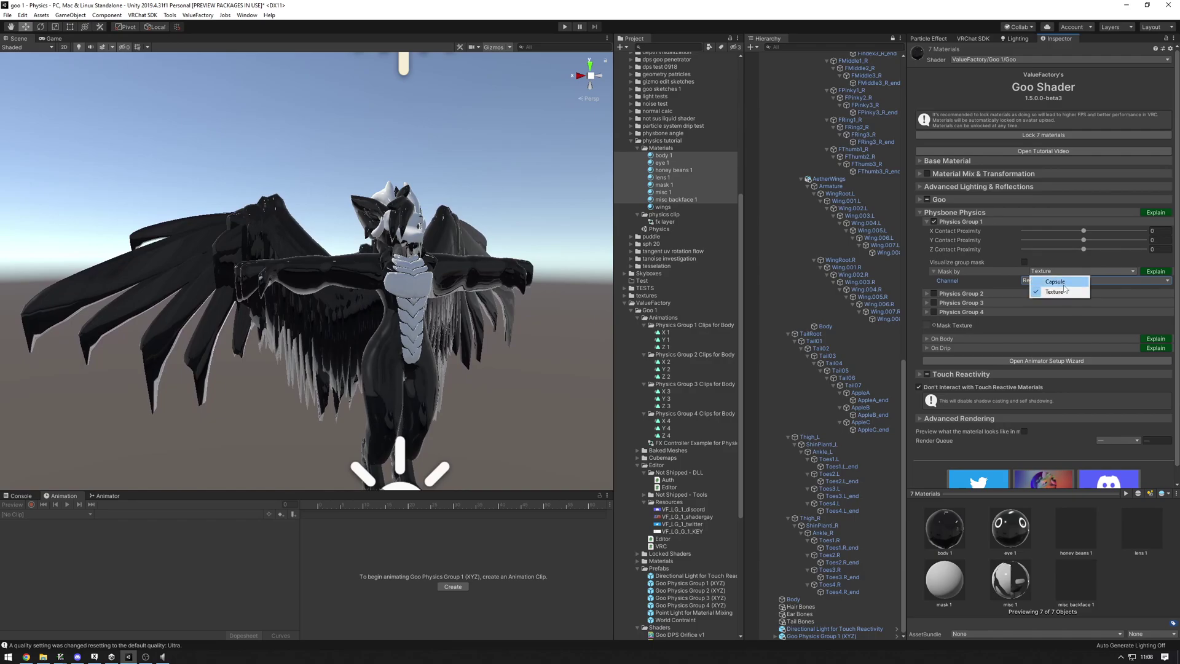
{"action": "left_click", "coordinate": [1063, 285]}
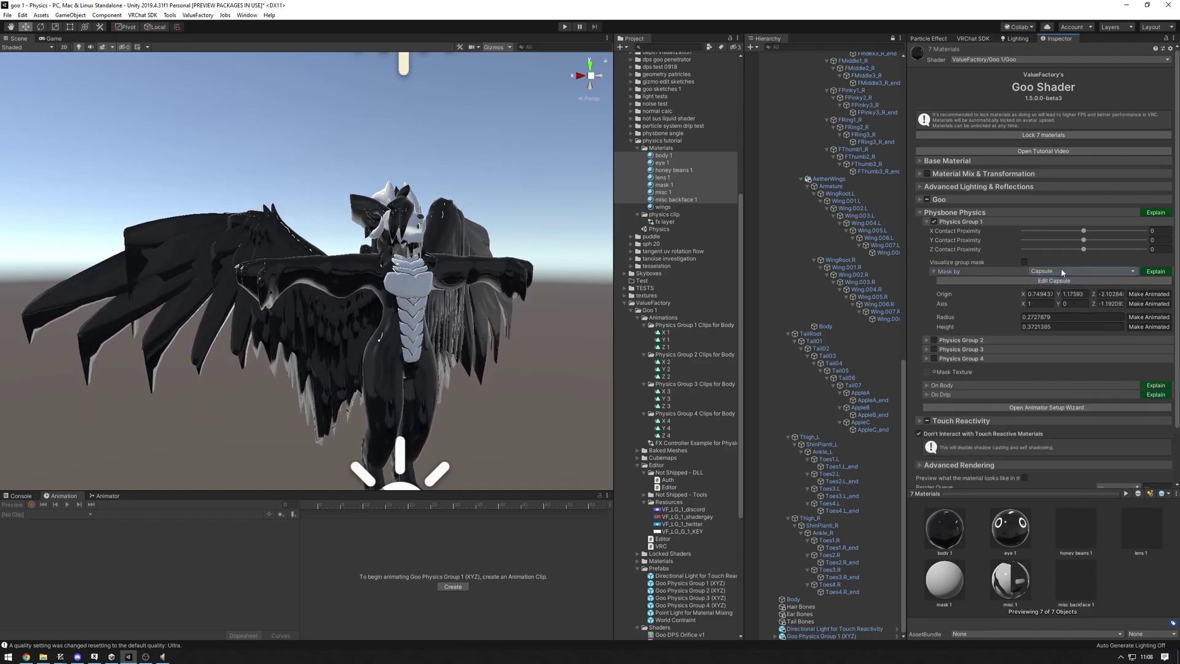
Try the capsule editor with Snapdragon selected and Gizmos off, then leave it.
{"action": "left_click", "coordinate": [1056, 280]}
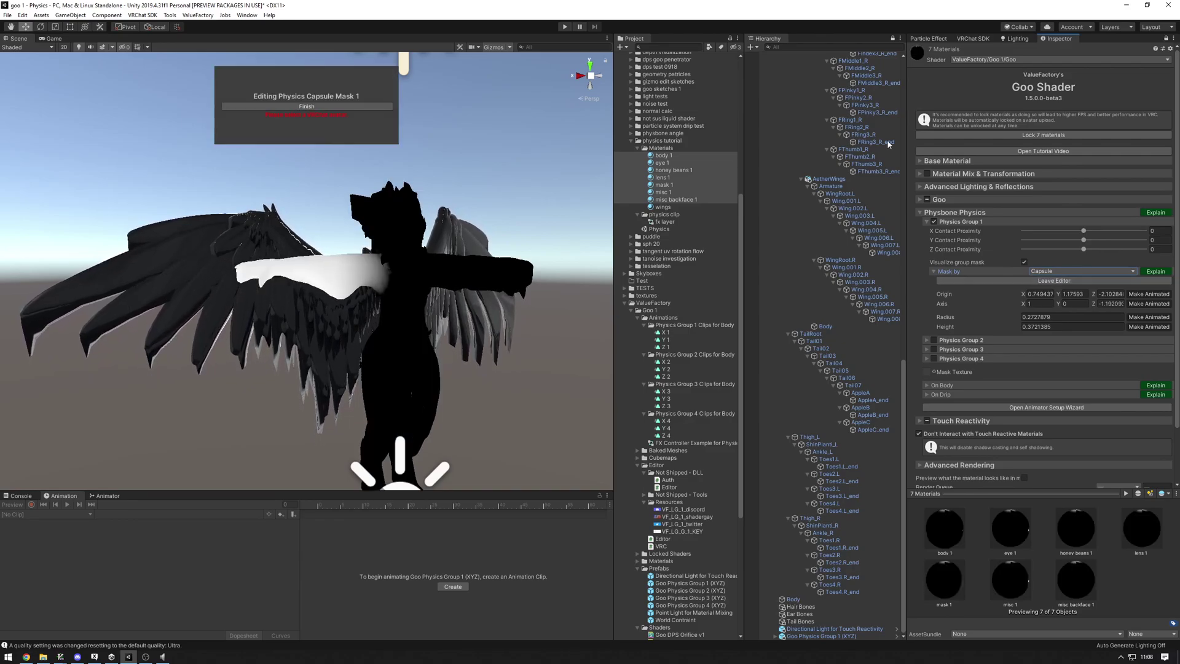
{"action": "left_click", "coordinate": [373, 330]}
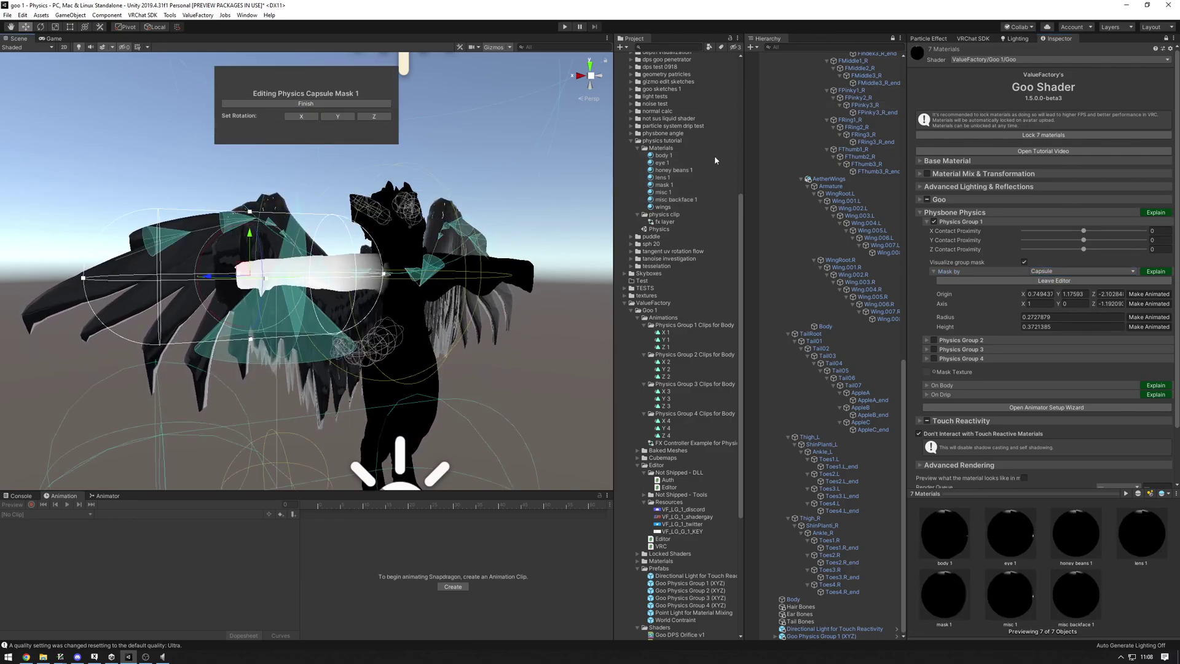
{"action": "scroll", "coordinate": [811, 178], "scroll_direction": "up", "scroll_amount": 20}
{"action": "scroll", "coordinate": [682, 188], "scroll_direction": "up", "scroll_amount": 9}
{"action": "scroll", "coordinate": [316, 274], "scroll_direction": "up", "scroll_amount": 10}
{"action": "scroll", "coordinate": [360, 279], "scroll_direction": "down", "scroll_amount": 10}
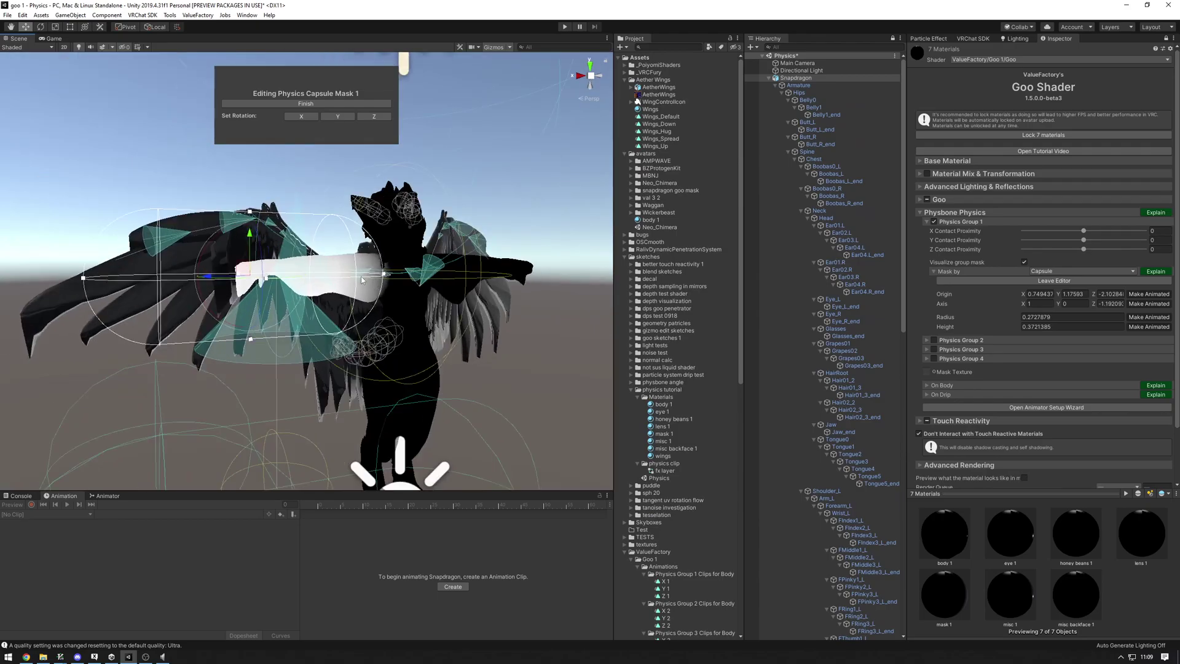
{"action": "left_click", "coordinate": [781, 79]}
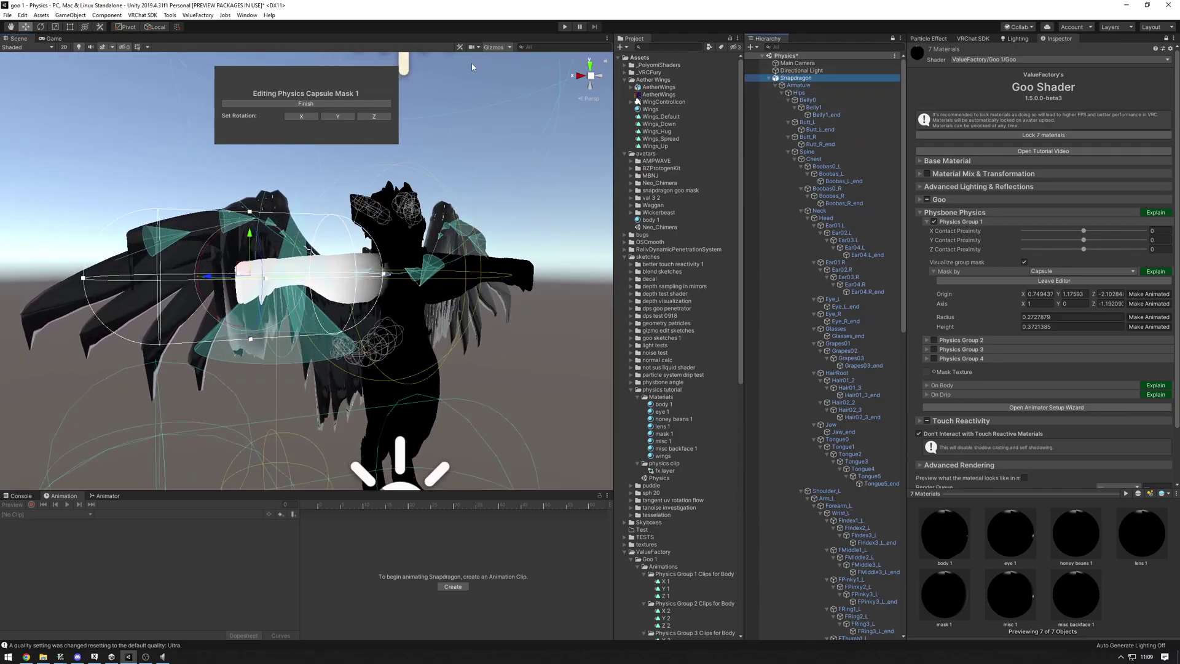
{"action": "left_click", "coordinate": [494, 47]}
{"action": "left_click_drag", "start_coordinate": [424, 216], "coordinate": [380, 223], "text": "alt"}
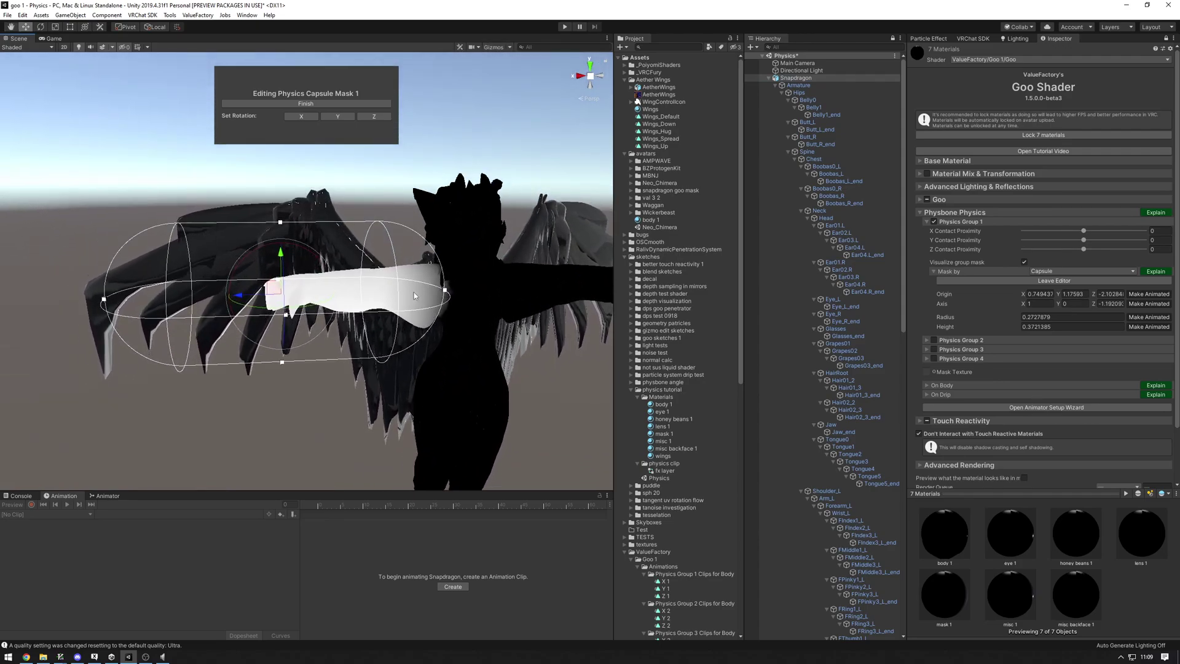
{"action": "left_click", "coordinate": [1047, 281]}
Set the capsule Axis to 0, 1, 0 with Radius 1 and Height 1.
{"action": "left_click", "coordinate": [1040, 304]}
{"action": "type", "text": "0"}
{"action": "key", "text": "Tab"}
{"action": "type", "text": "1"}
{"action": "key", "text": "Tab"}
{"action": "key", "text": "Tab"}
{"action": "type", "text": "1"}
{"action": "key", "text": "Tab"}
{"action": "type", "text": "1"}
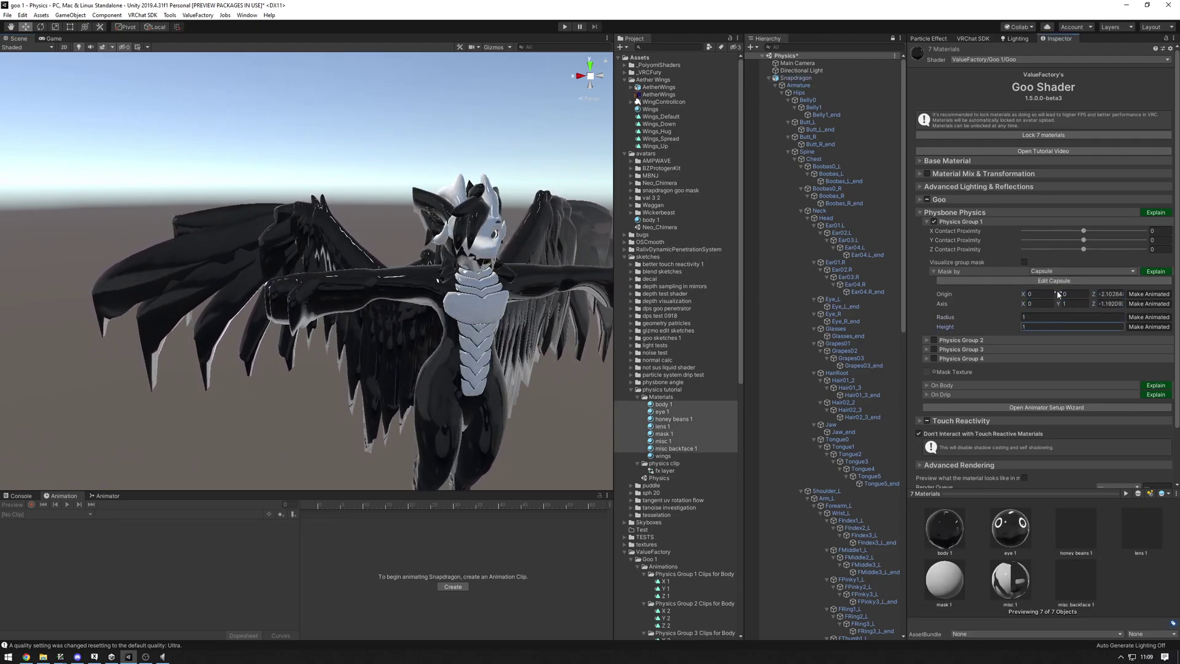
Reopen Edit Capsule and fly the Scene camera round to the avatar's front.
{"action": "left_click", "coordinate": [1053, 281]}
{"action": "left_click_drag", "start_coordinate": [480, 261], "coordinate": [520, 301], "text": "alt"}
{"action": "scroll", "coordinate": [456, 348], "scroll_direction": "down", "scroll_amount": 8}
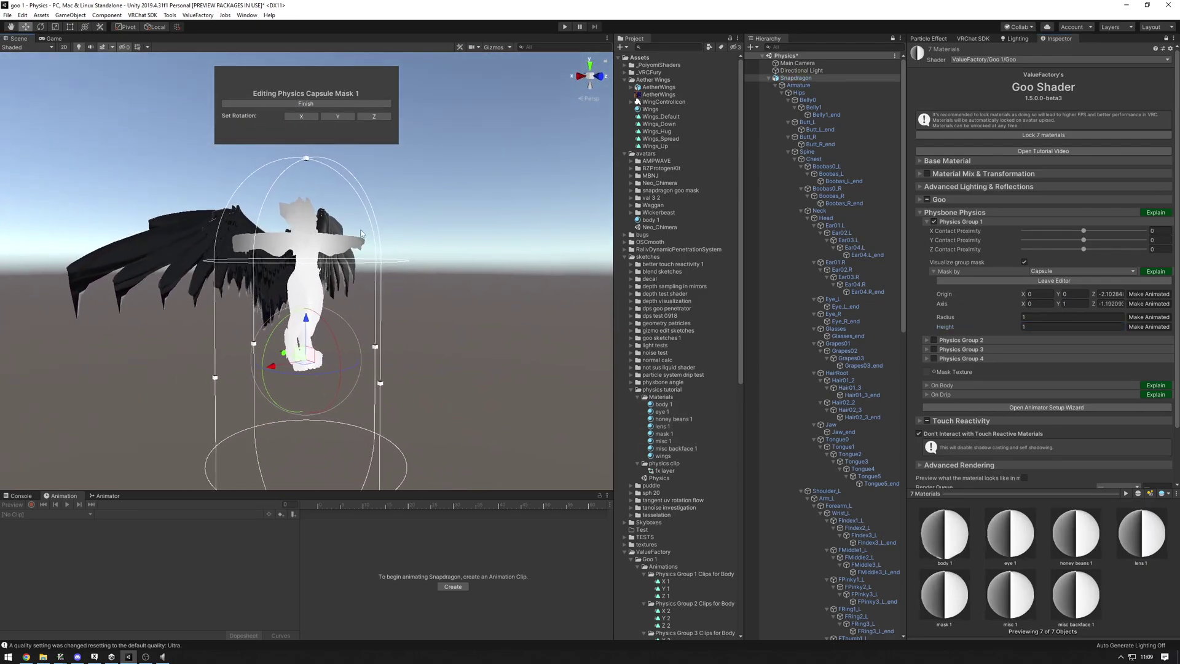
{"action": "key", "text": "d"}
{"action": "right_click_drag", "start_coordinate": [346, 239], "coordinate": [242, 248]}
{"action": "left_click_drag", "start_coordinate": [243, 248], "coordinate": [324, 261], "text": "alt"}
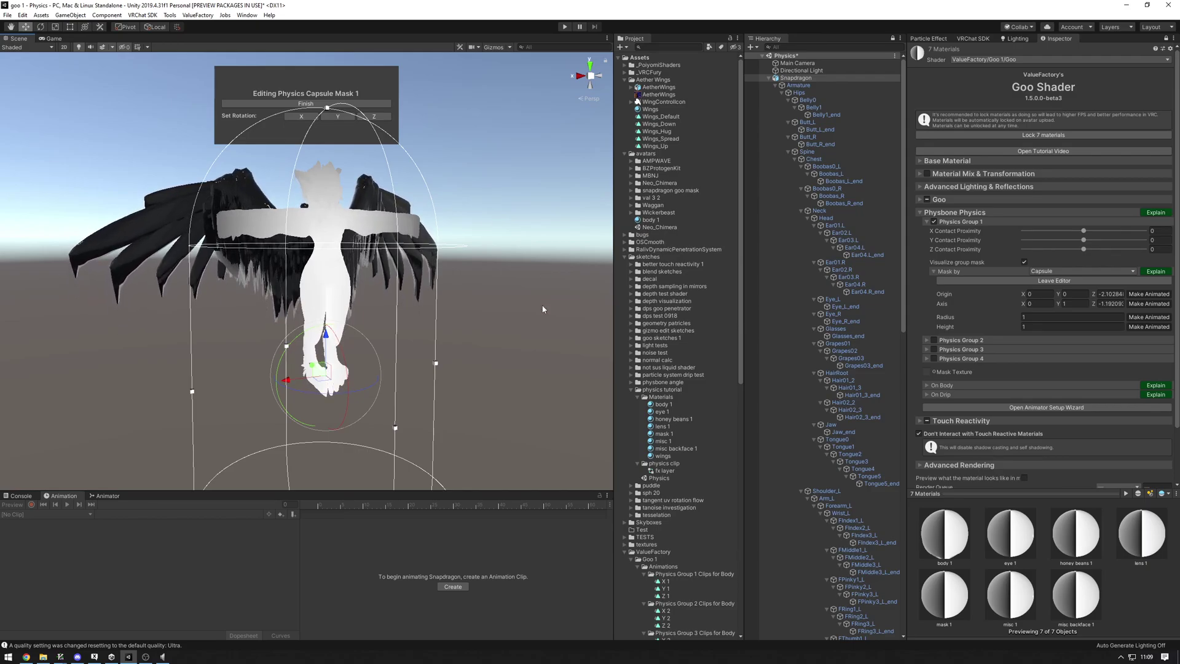
Shrink the capsule's radius and lay it horizontal along X.
{"action": "left_click_drag", "start_coordinate": [441, 364], "coordinate": [367, 371]}
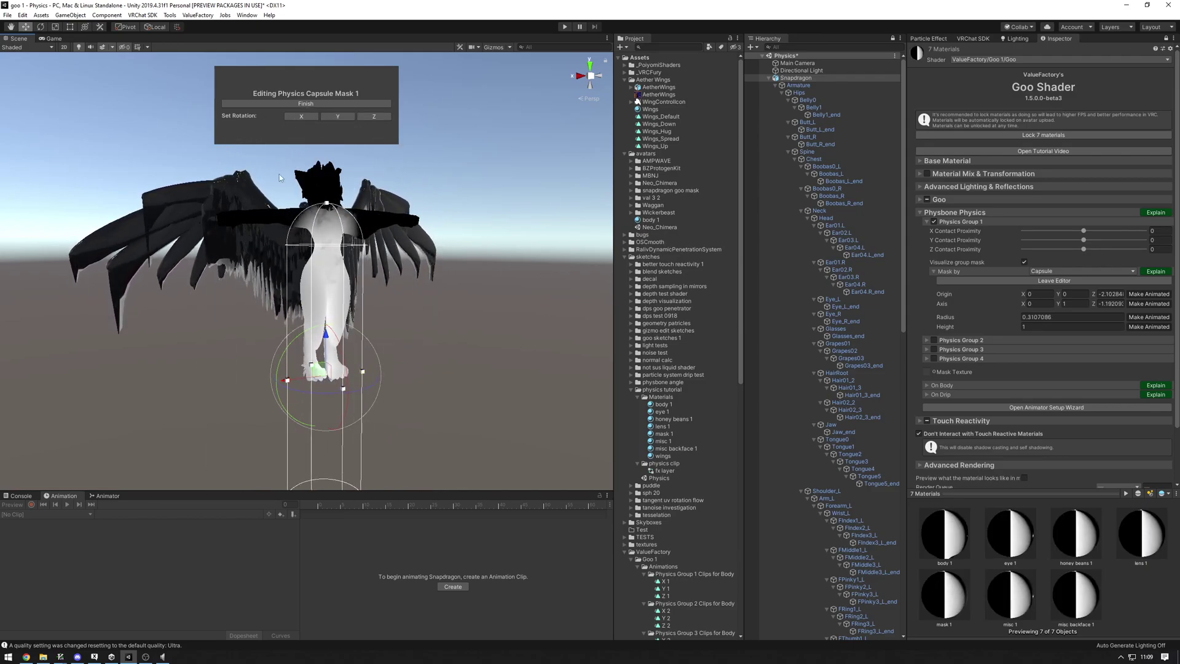
{"action": "left_click_drag", "start_coordinate": [280, 356], "coordinate": [306, 367]}
{"action": "left_click", "coordinate": [337, 116]}
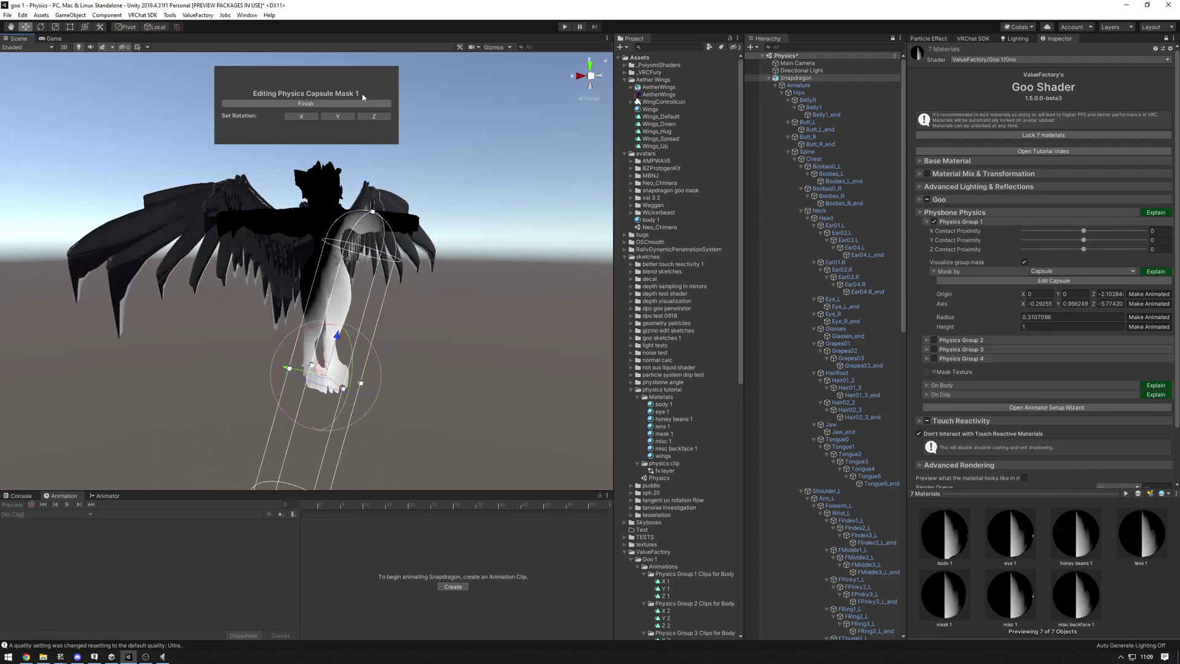
{"action": "left_click", "coordinate": [310, 118]}
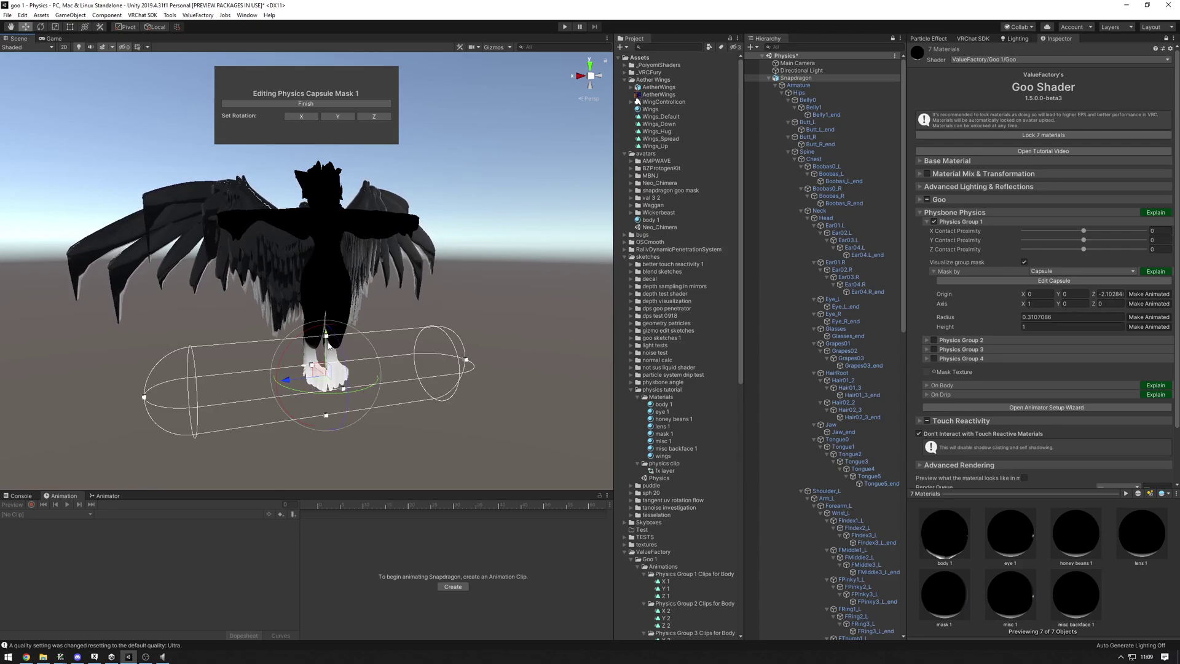
Raise the capsule to chest height and slide it out over the right arm.
{"action": "left_click_drag", "start_coordinate": [327, 333], "coordinate": [327, 178]}
{"action": "right_click_drag", "start_coordinate": [483, 207], "coordinate": [390, 207]}
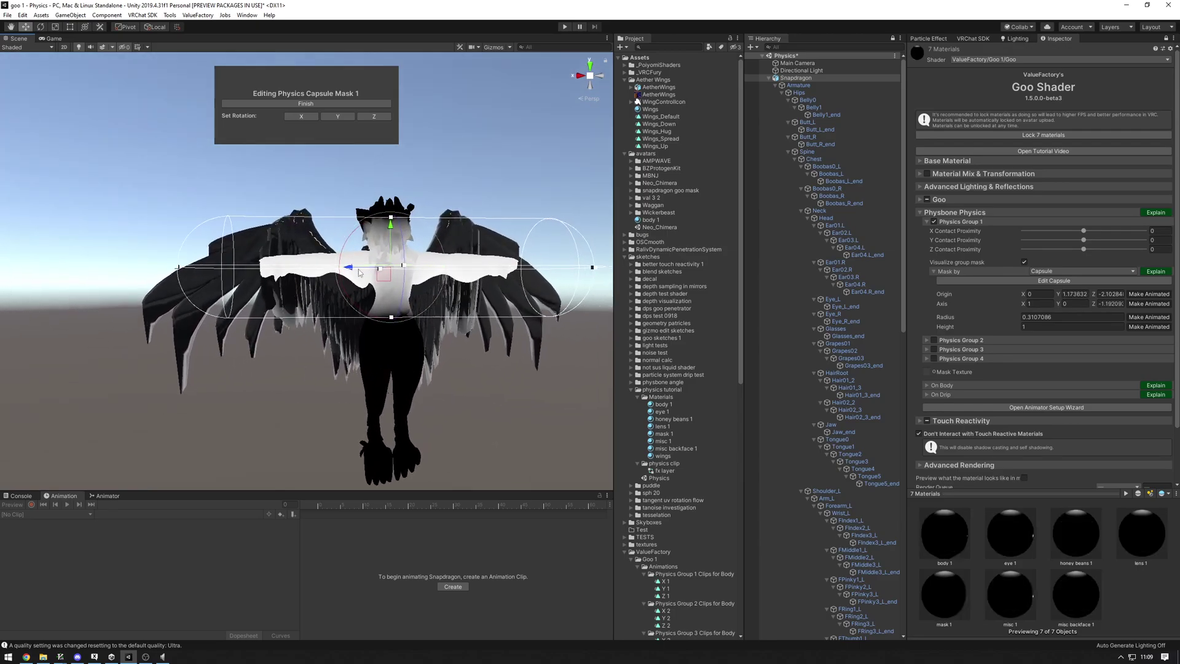
{"action": "left_click_drag", "start_coordinate": [372, 267], "coordinate": [221, 265]}
{"action": "right_click_drag", "start_coordinate": [236, 267], "coordinate": [559, 341]}
{"action": "left_click_drag", "start_coordinate": [559, 340], "coordinate": [262, 271], "text": "alt"}
{"action": "key", "text": "w"}
{"action": "right_click_drag", "start_coordinate": [262, 271], "coordinate": [295, 328]}
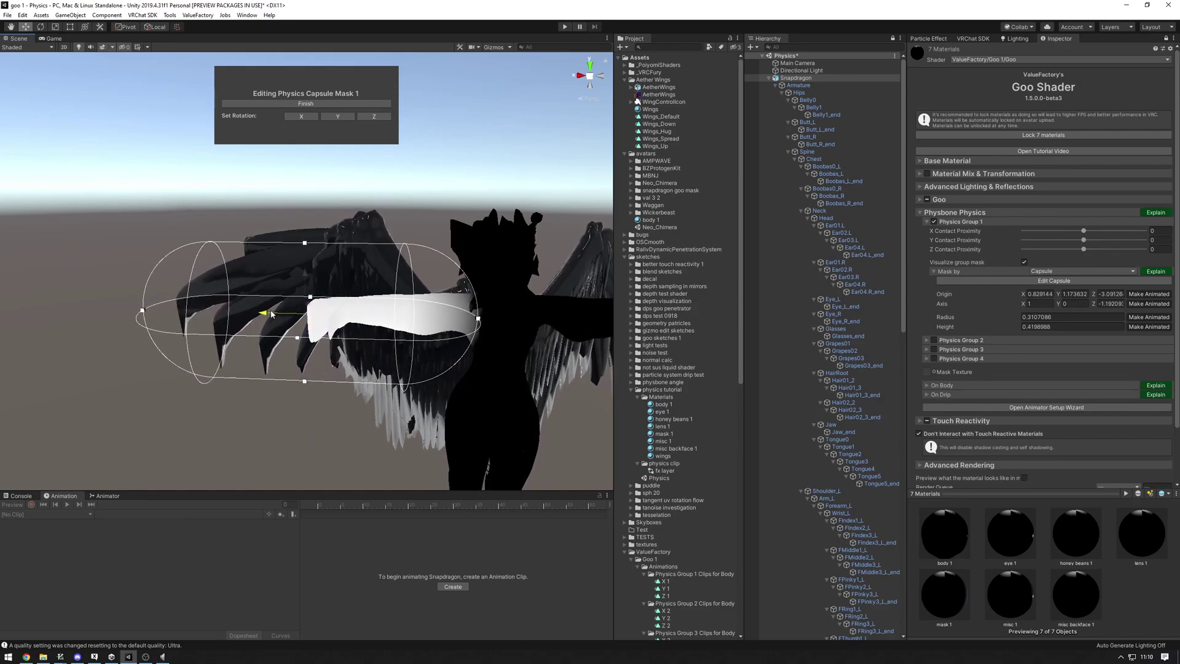
{"action": "left_click_drag", "start_coordinate": [331, 328], "coordinate": [346, 305], "text": "alt"}
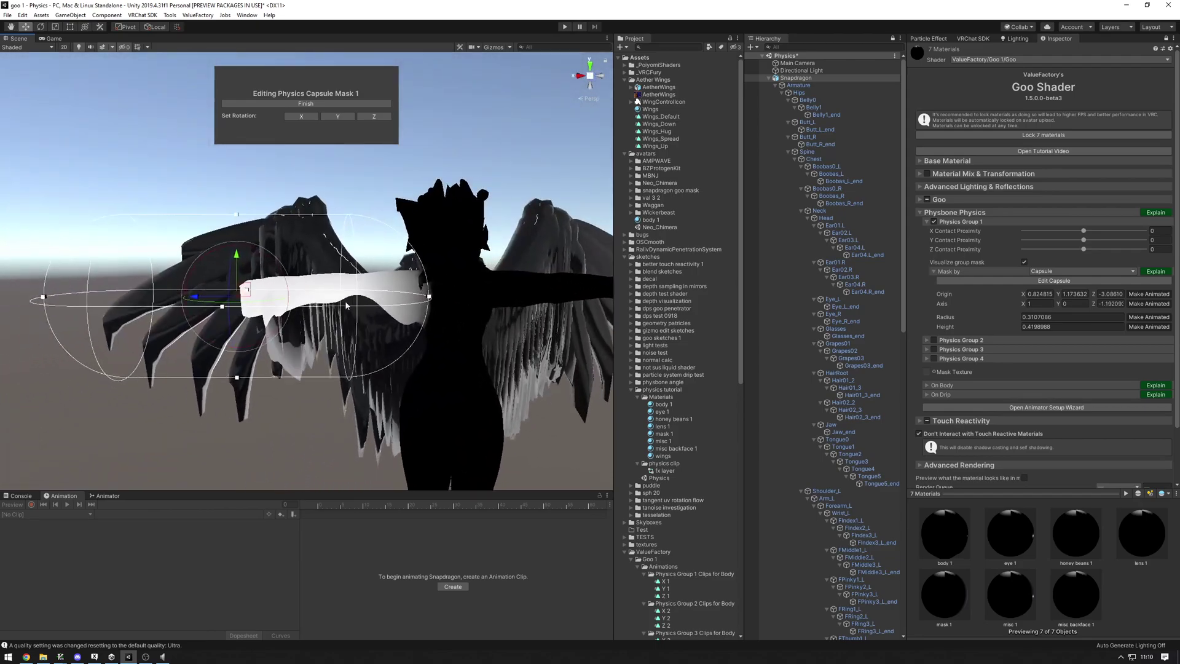
Finish editing Physics Capsule Mask 1 and view the shaded avatar from the front.
{"action": "left_click", "coordinate": [311, 104]}
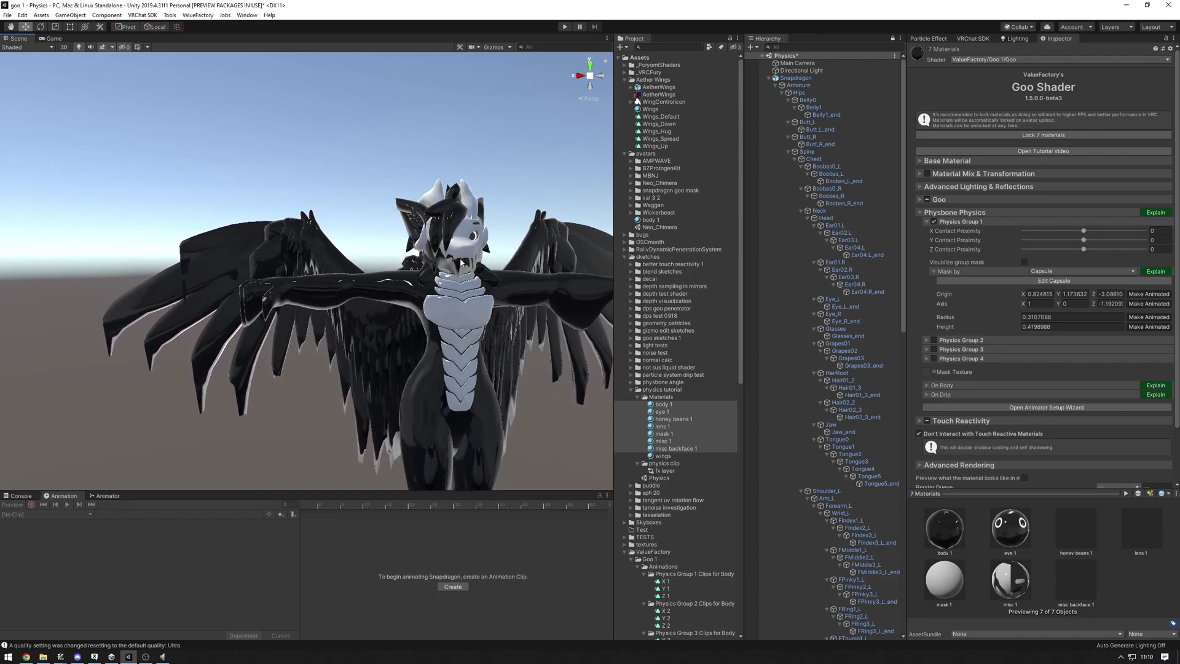
{"action": "left_click_drag", "start_coordinate": [461, 263], "coordinate": [449, 288], "text": "alt"}
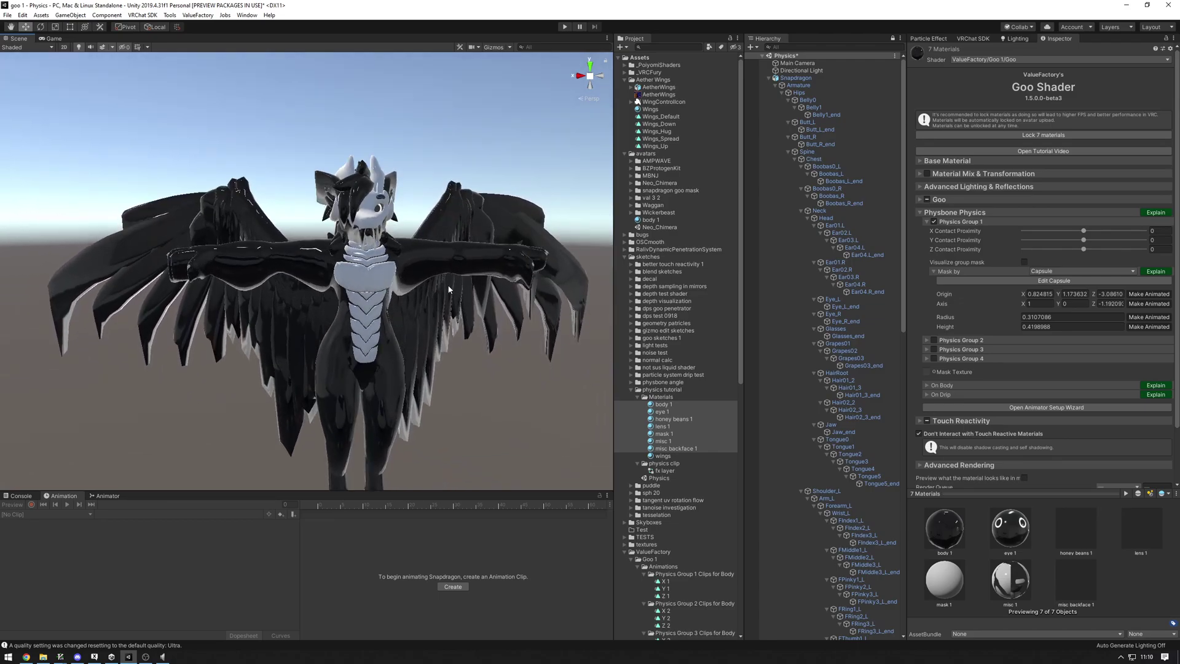
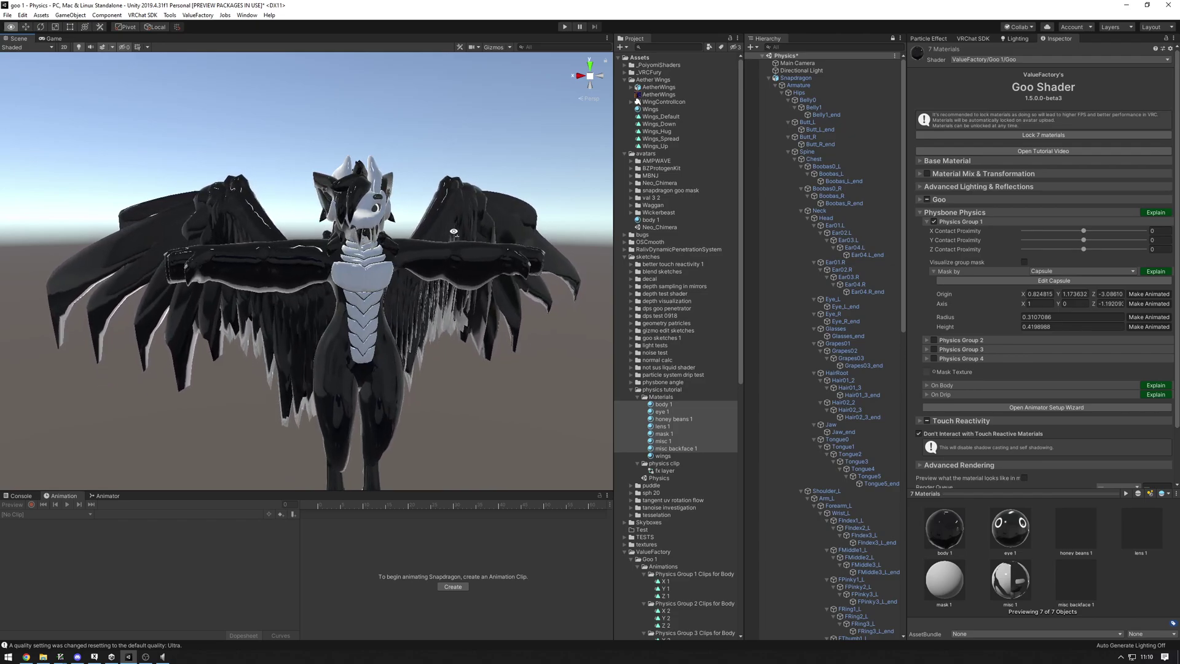
Recentre the view and orbit around the winged avatar.
{"action": "scroll", "coordinate": [408, 241], "scroll_direction": "up", "scroll_amount": 2}
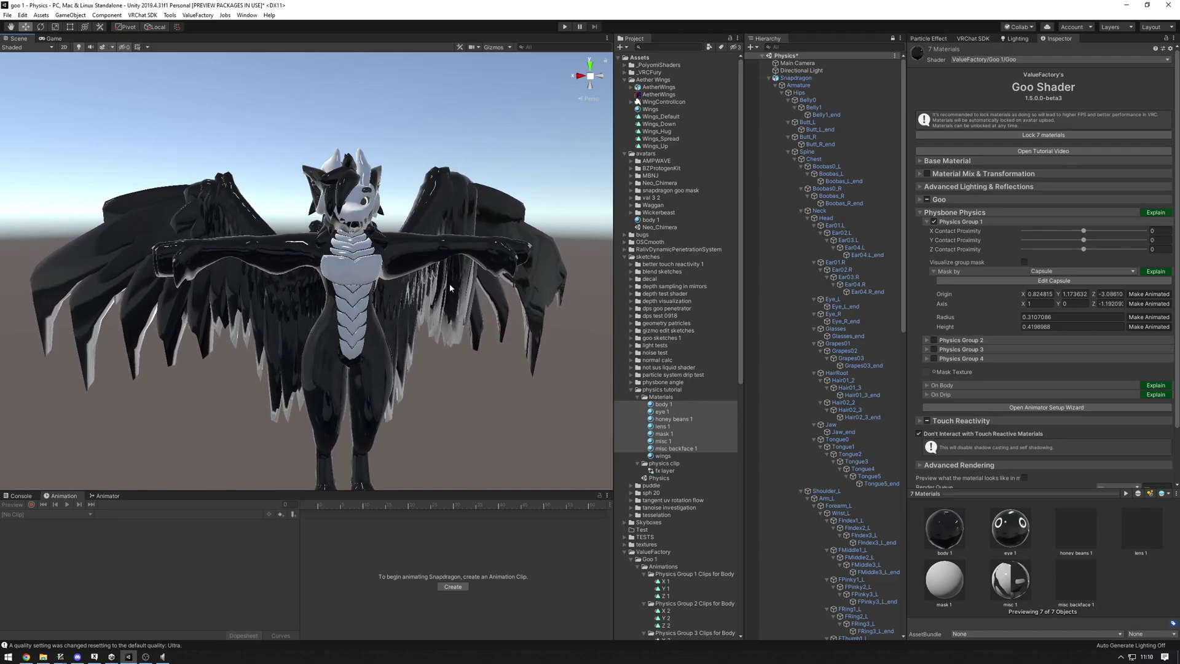
{"action": "middle_click_drag", "start_coordinate": [448, 282], "coordinate": [349, 237]}
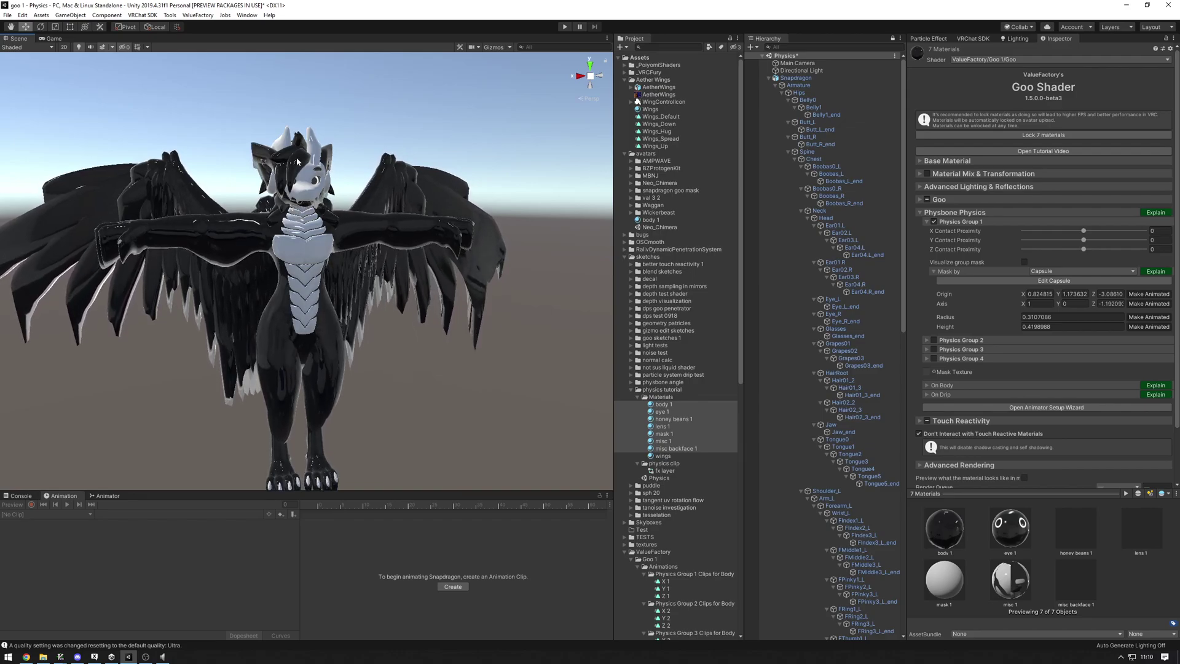
{"action": "left_click_drag", "start_coordinate": [83, 231], "coordinate": [794, 352], "text": "alt"}
{"action": "scroll", "coordinate": [797, 332], "scroll_direction": "down", "scroll_amount": 15}
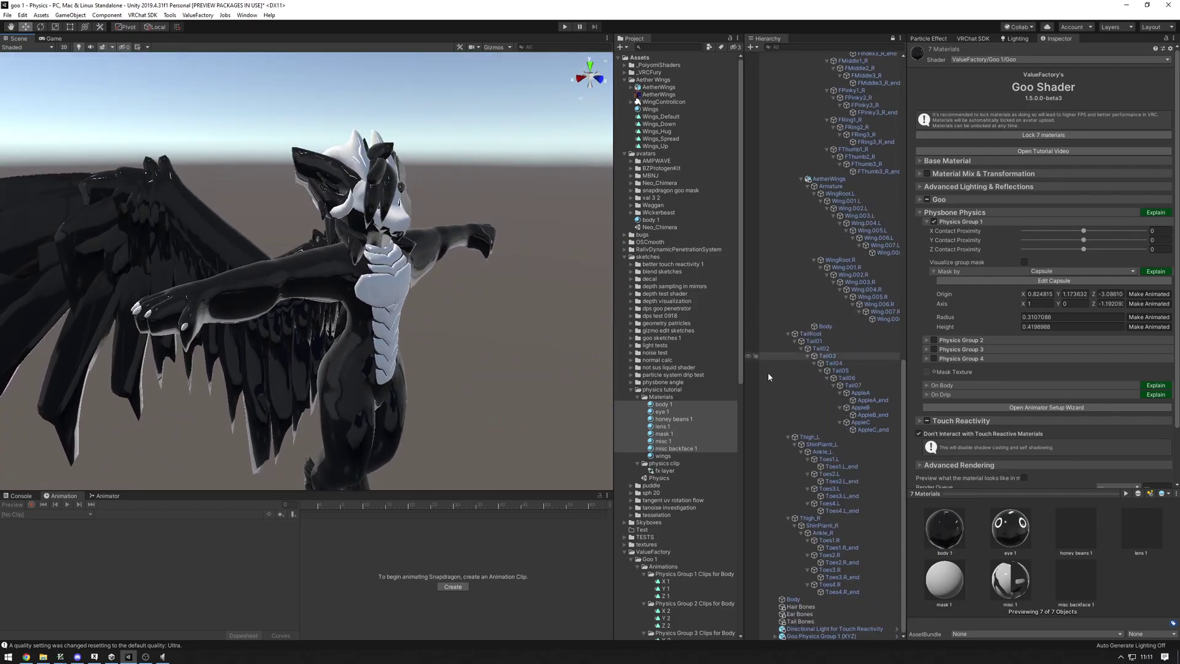
Add the Goo Physics Group 2, 3 and 4 prefabs under Snapdragon.
{"action": "scroll", "coordinate": [693, 553], "scroll_direction": "down", "scroll_amount": 10}
{"action": "scroll", "coordinate": [693, 556], "scroll_direction": "down", "scroll_amount": 3}
{"action": "left_click", "coordinate": [690, 424]}
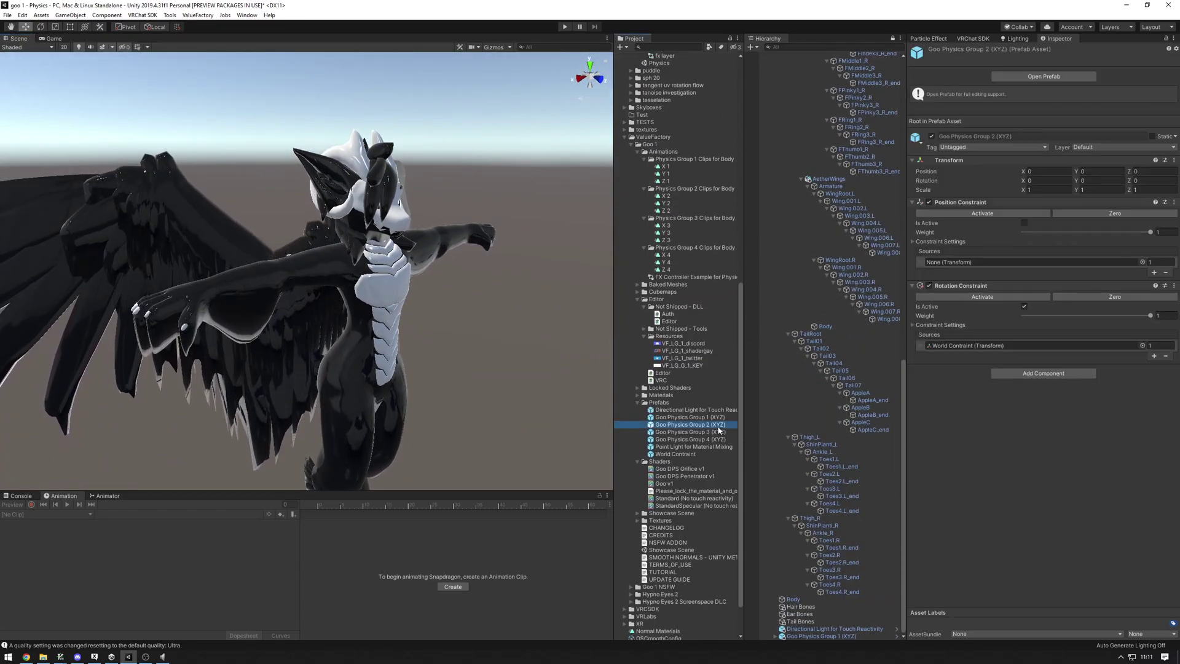
{"action": "left_click", "coordinate": [690, 438], "text": "shift"}
{"action": "scroll", "coordinate": [758, 363], "scroll_direction": "up", "scroll_amount": 20}
{"action": "left_click_drag", "start_coordinate": [690, 432], "coordinate": [796, 78]}
Show the scene gizmos and make Goo Physics Group 2 follow the Wrist_L bone.
{"action": "left_click", "coordinate": [853, 616]}
{"action": "left_click", "coordinate": [851, 622]}
{"action": "right_click_drag", "start_coordinate": [396, 305], "coordinate": [331, 300]}
{"action": "left_click_drag", "start_coordinate": [332, 300], "coordinate": [386, 226], "text": "alt"}
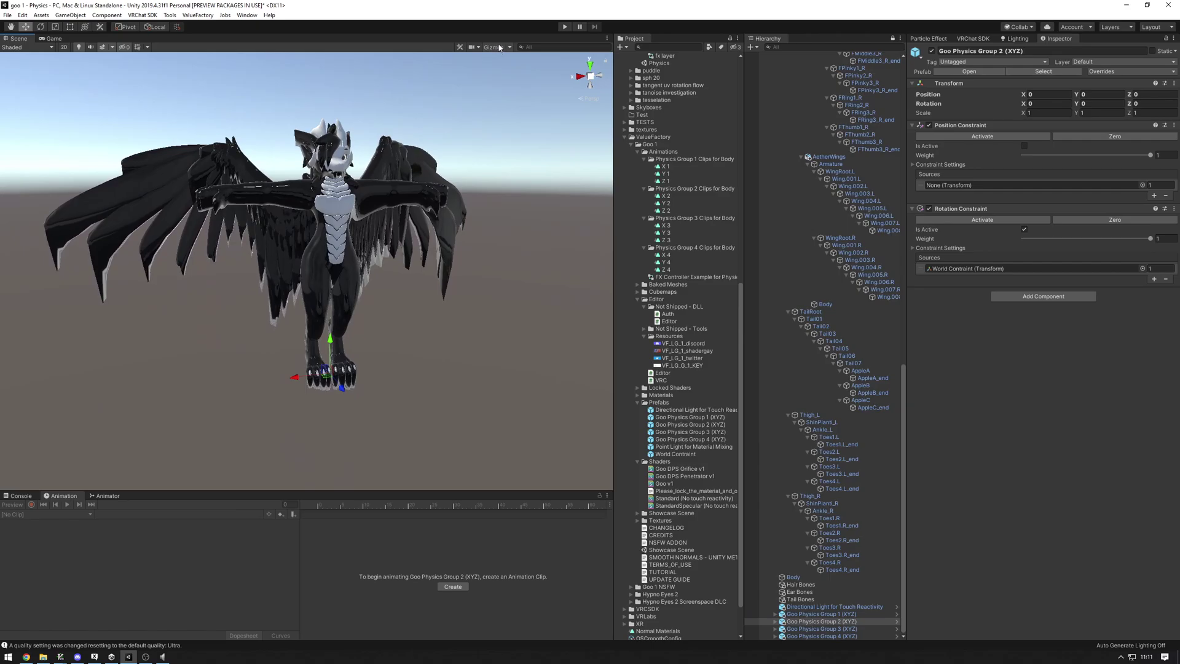
{"action": "left_click", "coordinate": [500, 47]}
{"action": "right_click_drag", "start_coordinate": [499, 198], "coordinate": [514, 186]}
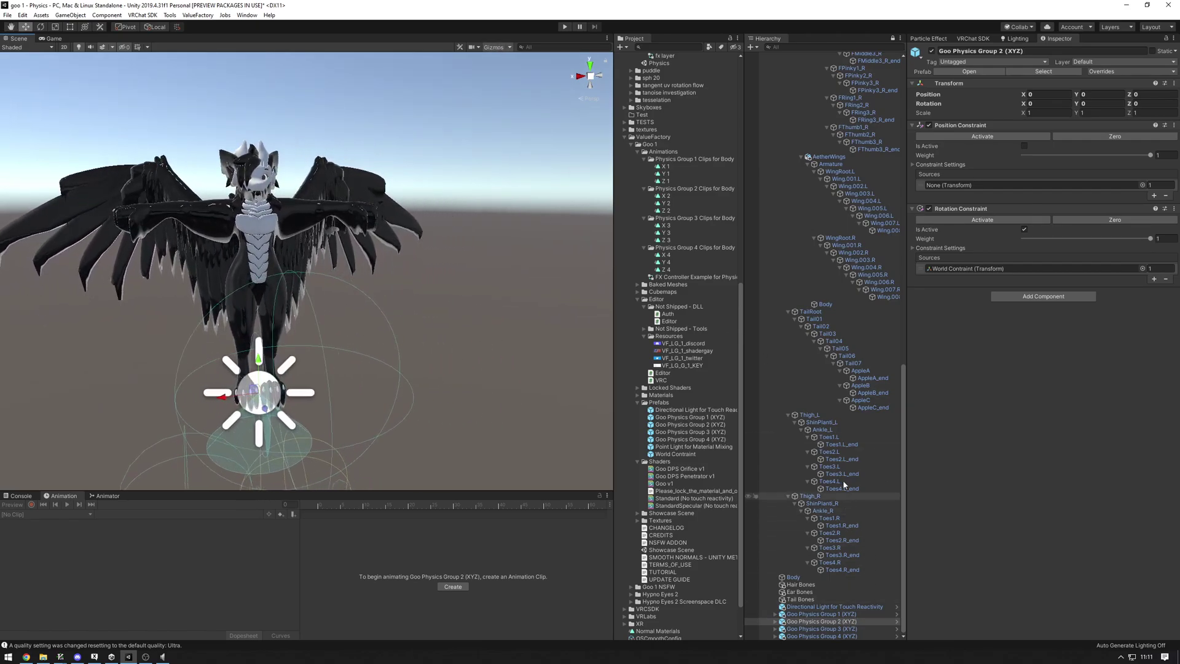
{"action": "scroll", "coordinate": [843, 485], "scroll_direction": "up", "scroll_amount": 8}
{"action": "scroll", "coordinate": [846, 373], "scroll_direction": "up", "scroll_amount": 7}
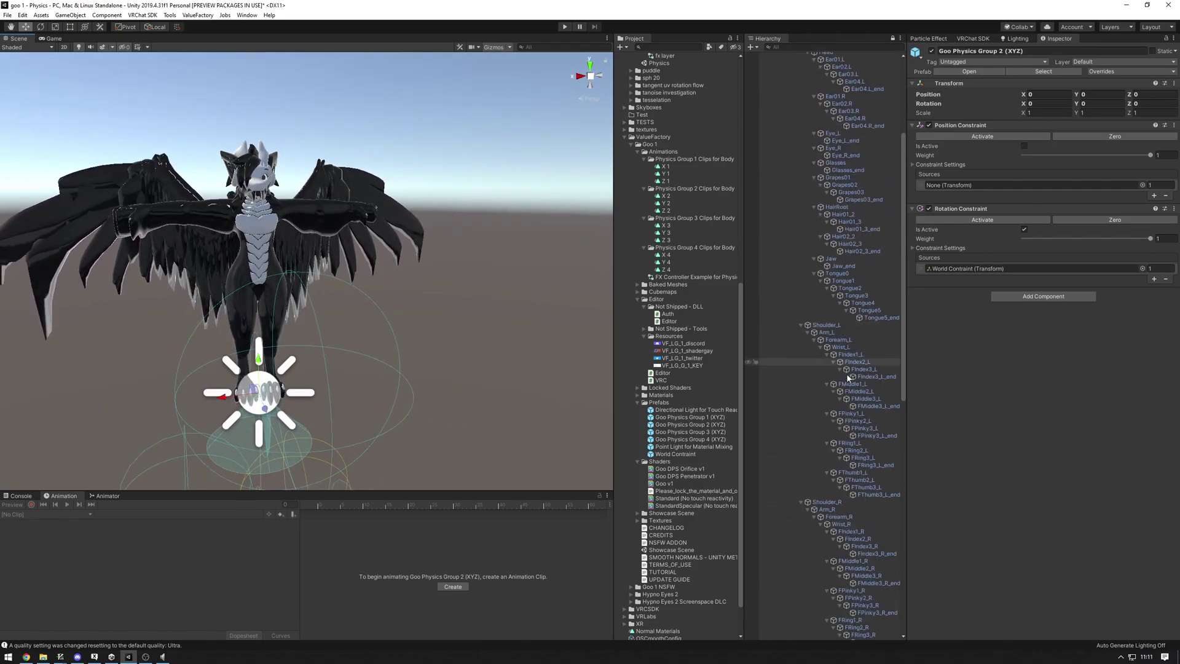
{"action": "scroll", "coordinate": [848, 376], "scroll_direction": "down", "scroll_amount": 8}
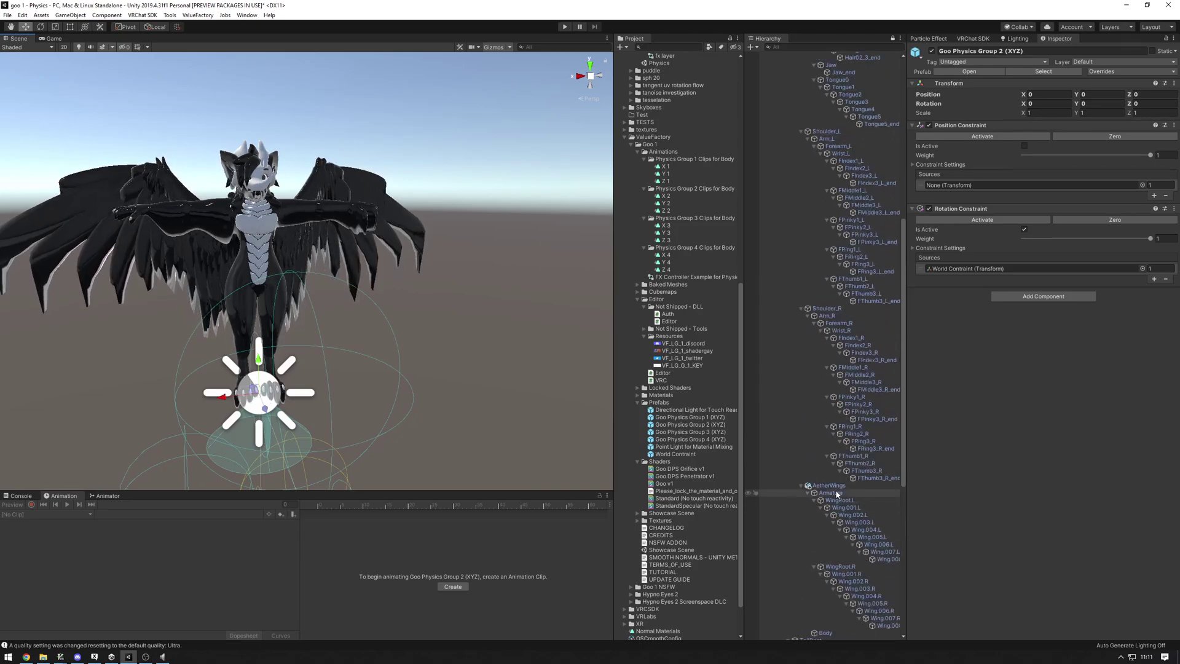
{"action": "scroll", "coordinate": [839, 449], "scroll_direction": "up", "scroll_amount": 10}
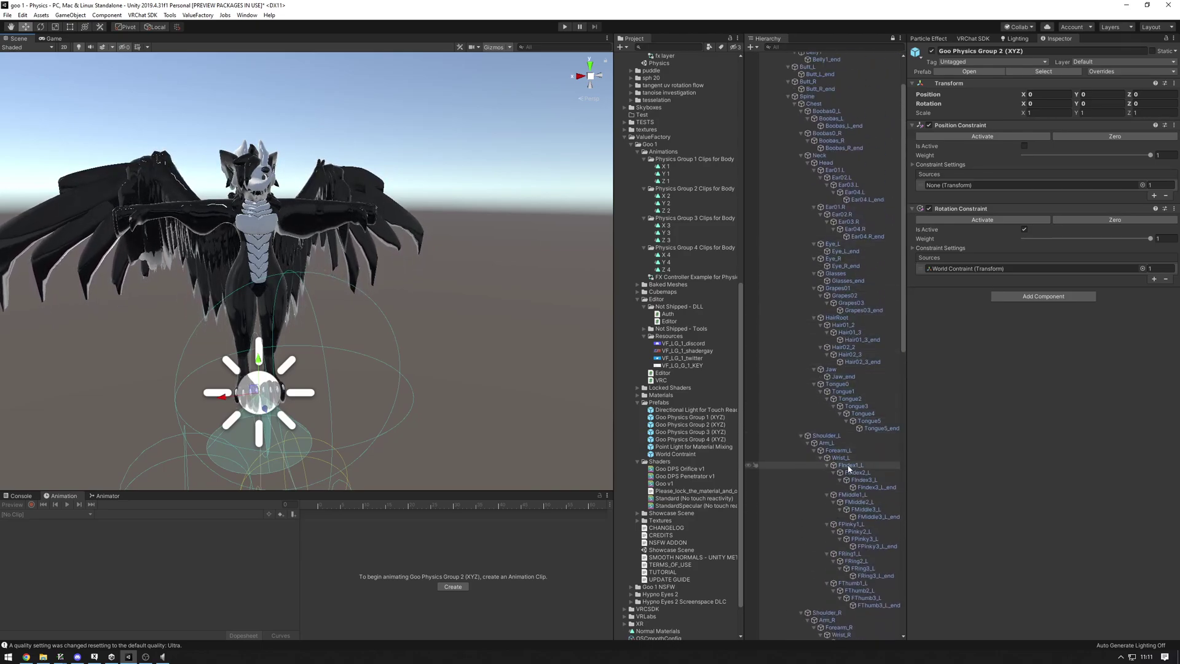
{"action": "left_click_drag", "start_coordinate": [1000, 187], "coordinate": [998, 187]}
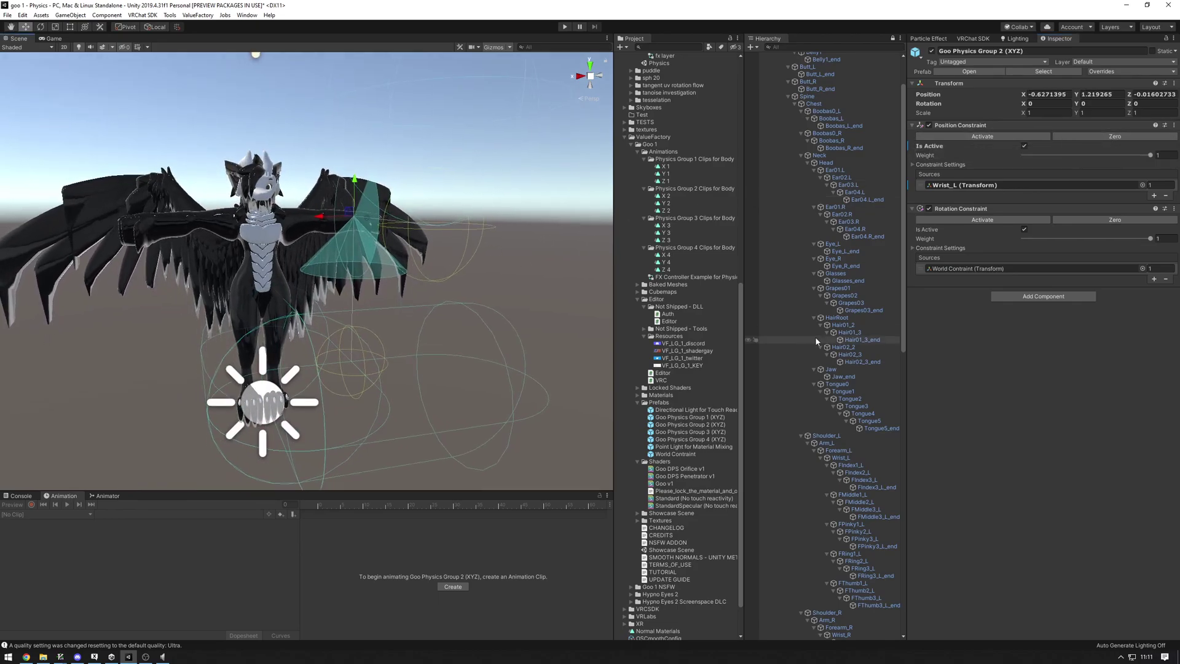
Pin Goo Physics Group 3's position constraint to the Chest bone.
{"action": "scroll", "coordinate": [815, 337], "scroll_direction": "up", "scroll_amount": 5}
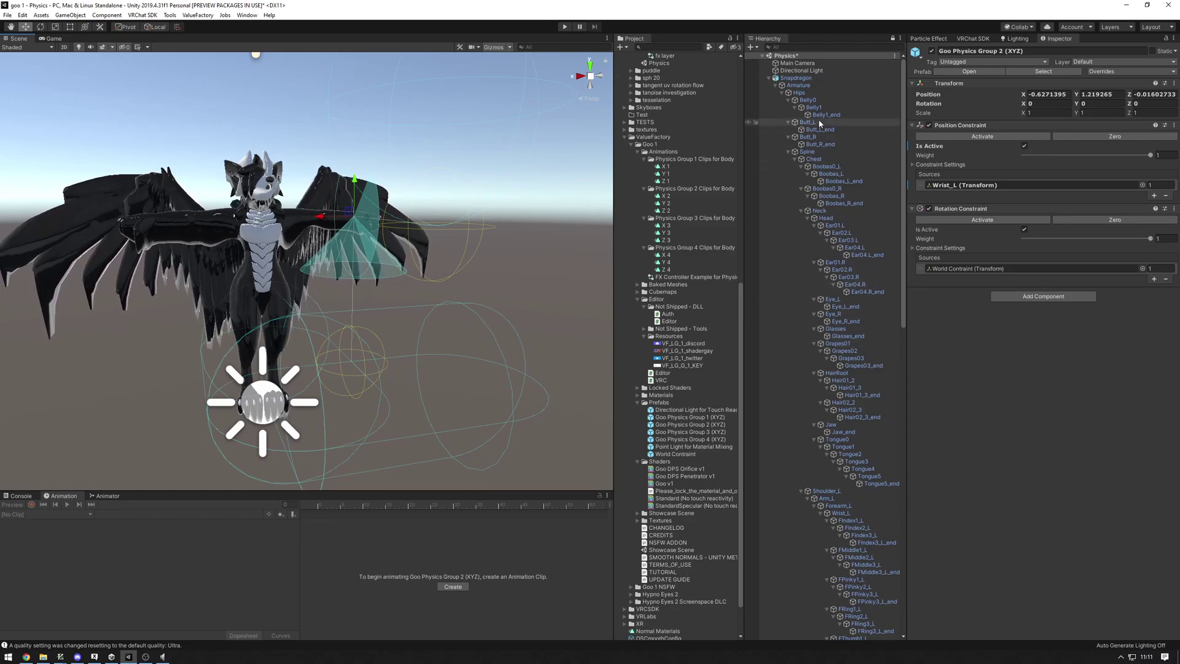
{"action": "scroll", "coordinate": [823, 307], "scroll_direction": "down", "scroll_amount": 15}
{"action": "left_click", "coordinate": [847, 628]}
{"action": "scroll", "coordinate": [834, 253], "scroll_direction": "up", "scroll_amount": 15}
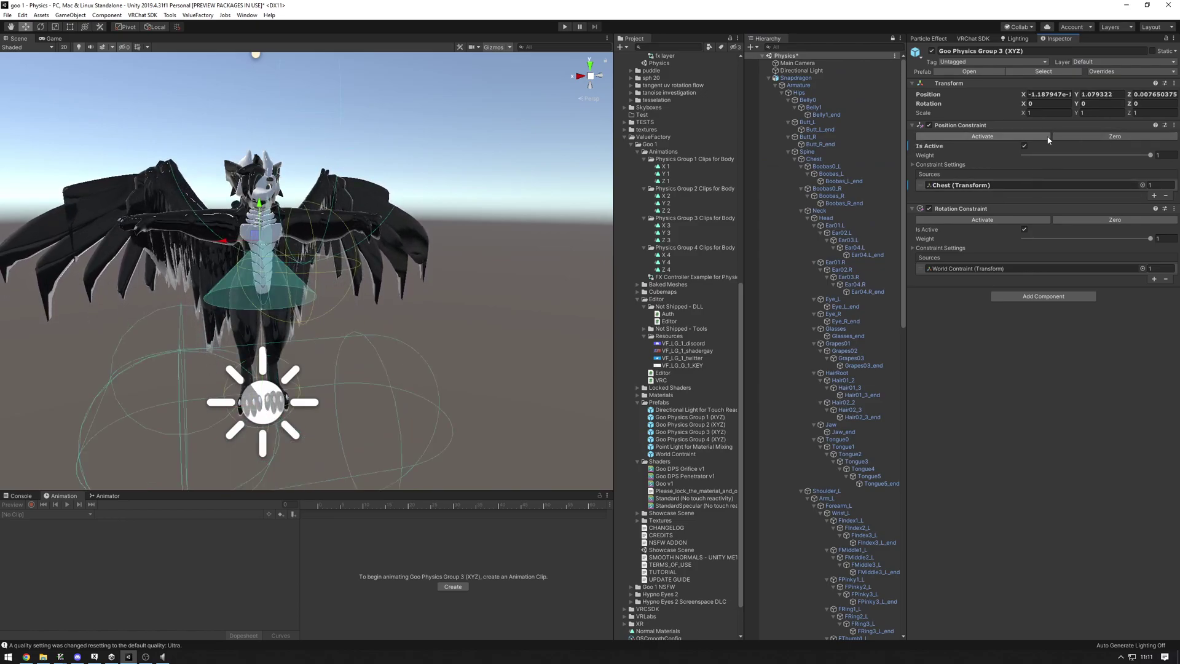
{"action": "scroll", "coordinate": [823, 541], "scroll_direction": "down", "scroll_amount": 15}
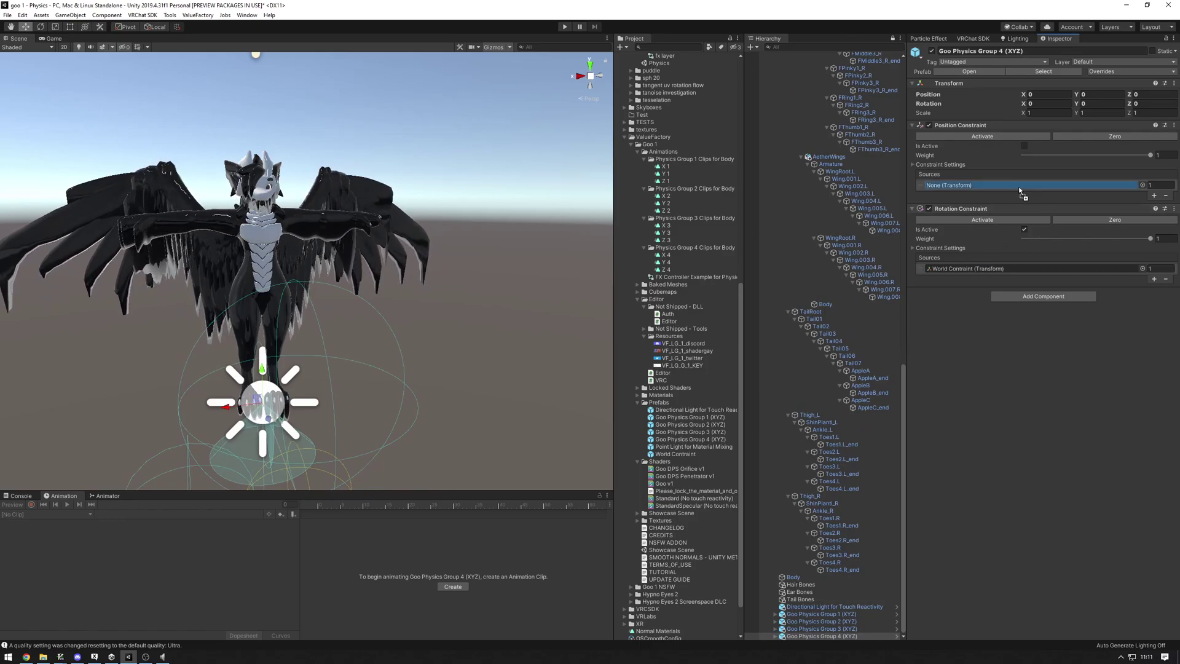
Point Goo Physics Group 4's position constraint at Tail05 instead of Tail04.
{"action": "left_click_drag", "start_coordinate": [1019, 186], "coordinate": [1019, 186]}
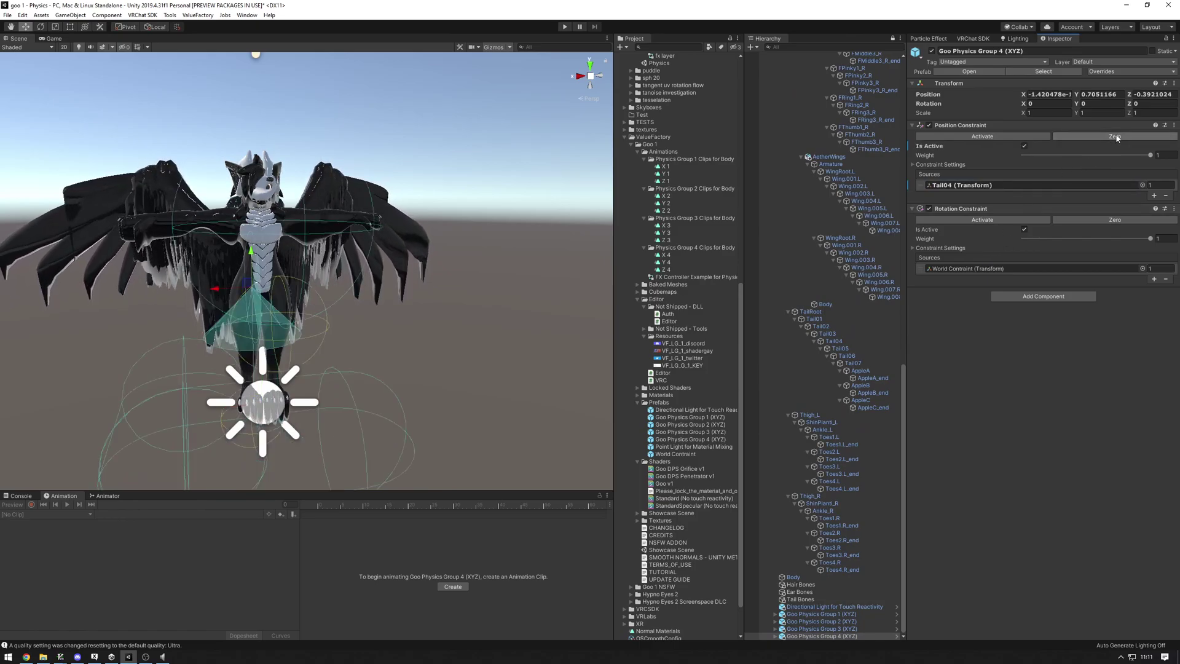
{"action": "key", "text": "a"}
{"action": "right_click_drag", "start_coordinate": [352, 263], "coordinate": [579, 254]}
{"action": "key", "text": "w"}
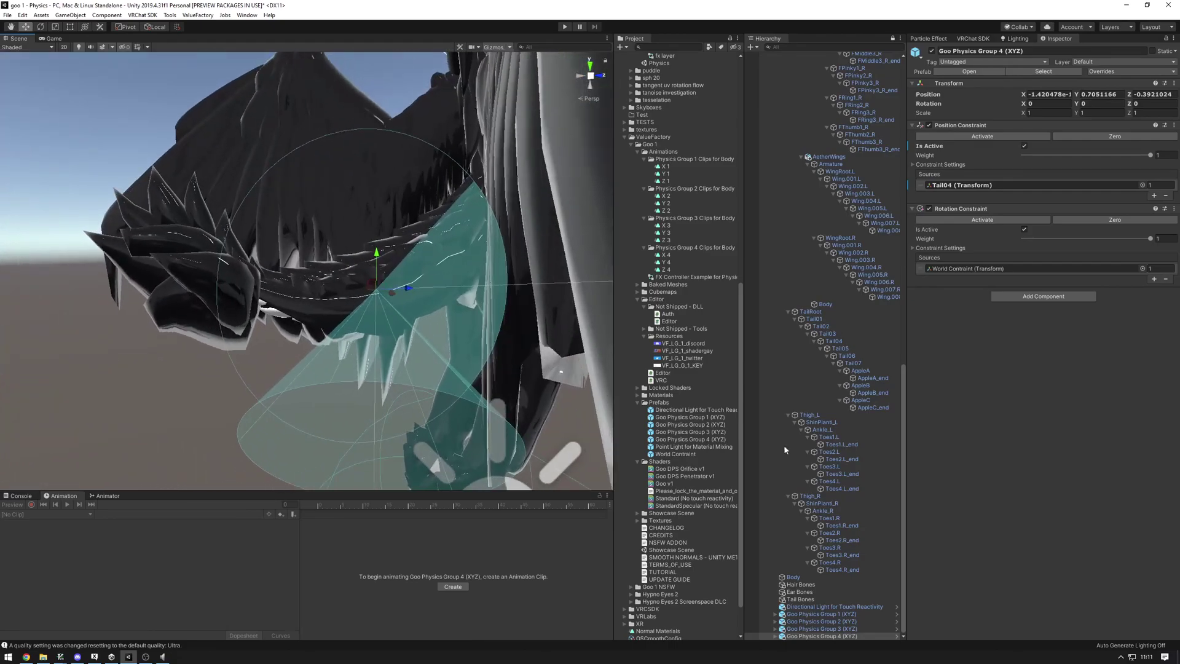
{"action": "left_click_drag", "start_coordinate": [841, 349], "coordinate": [1038, 186]}
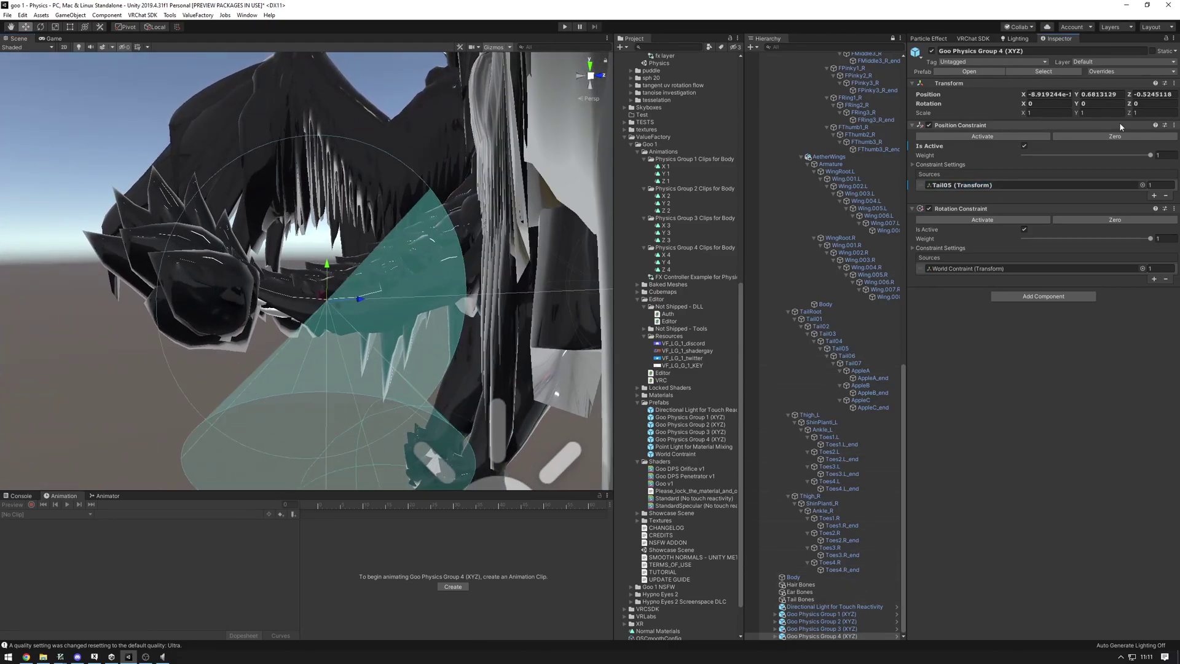
{"action": "right_click_drag", "start_coordinate": [568, 220], "coordinate": [388, 234]}
{"action": "key", "text": "s"}
{"action": "left_click_drag", "start_coordinate": [388, 236], "coordinate": [242, 280], "text": "alt"}
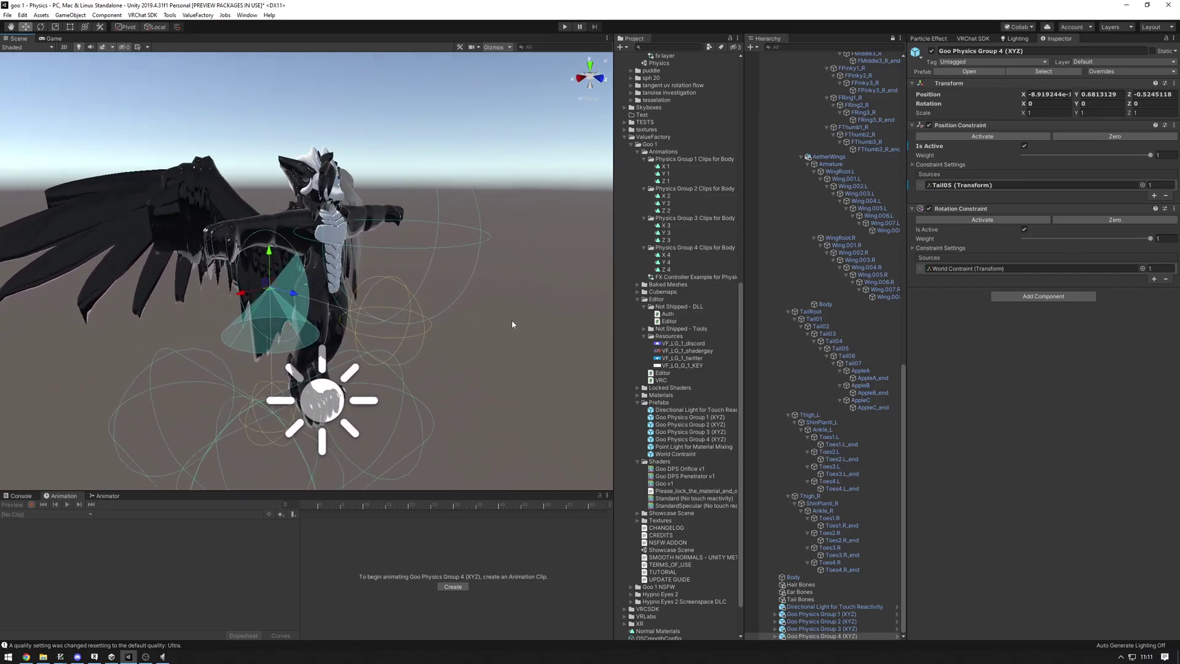
{"action": "scroll", "coordinate": [699, 396], "scroll_direction": "up", "scroll_amount": 10}
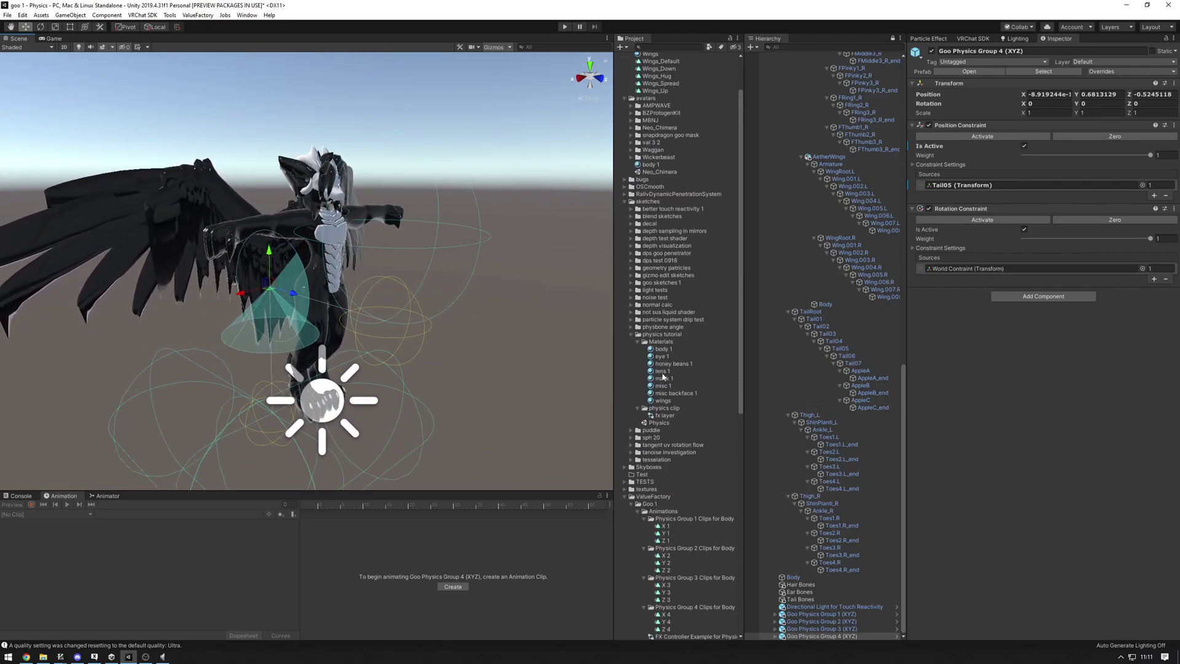
Select all seven avatar materials and expand Physics Group 2's capsule settings.
{"action": "left_click", "coordinate": [661, 349]}
{"action": "left_click", "coordinate": [665, 393], "text": "shift"}
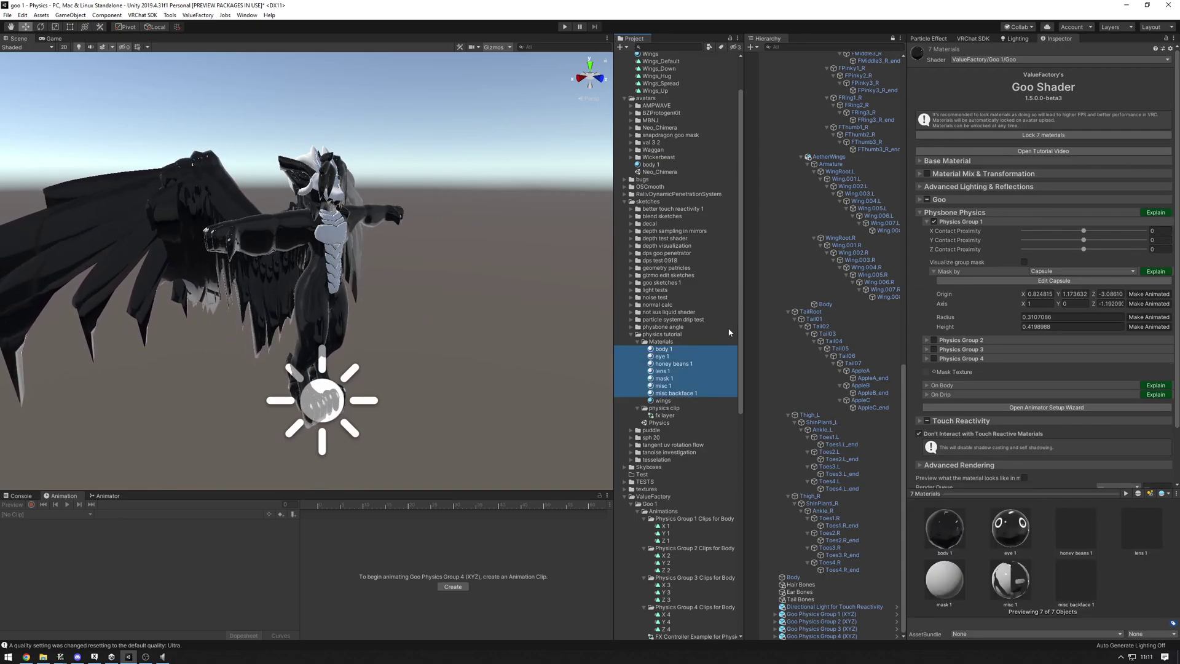
{"action": "left_click_drag", "start_coordinate": [467, 314], "coordinate": [541, 270], "text": "alt"}
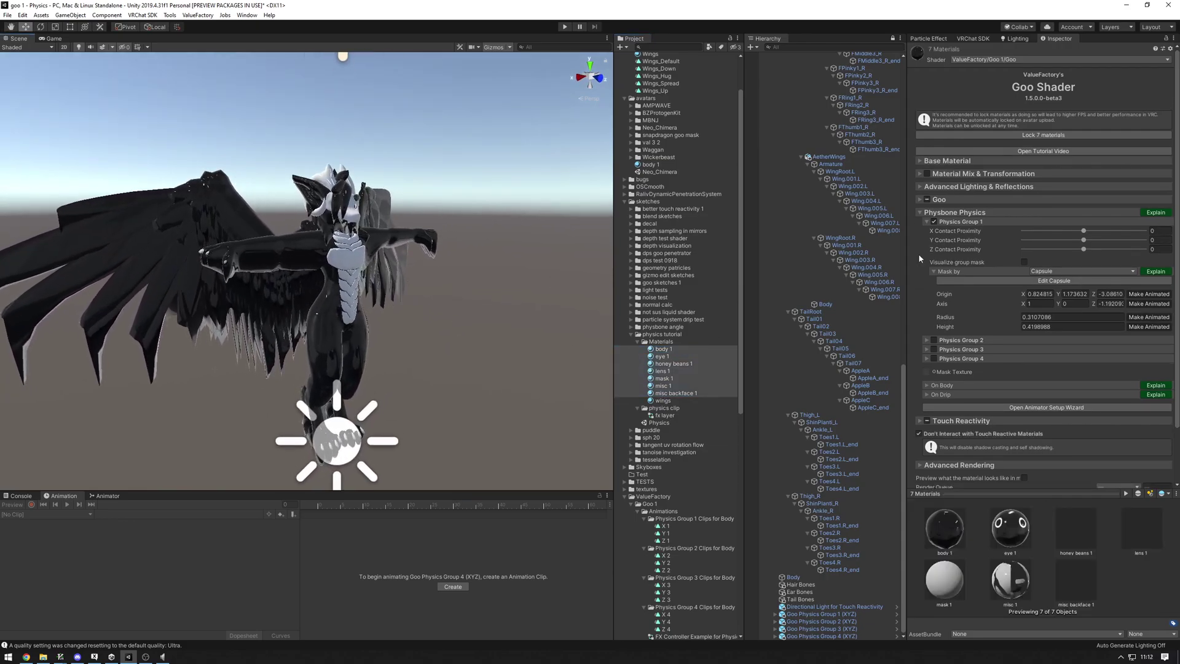
{"action": "left_click", "coordinate": [973, 224]}
{"action": "left_click", "coordinate": [973, 224]}
{"action": "left_click", "coordinate": [972, 342]}
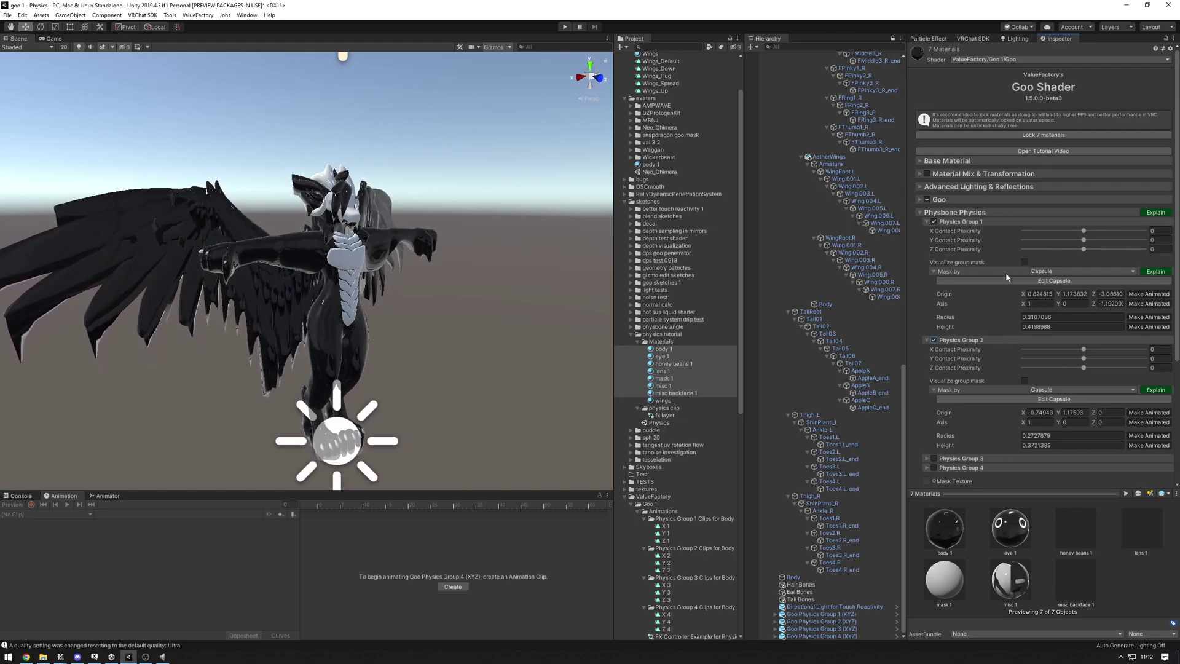
{"action": "right_click_drag", "start_coordinate": [503, 222], "coordinate": [285, 191]}
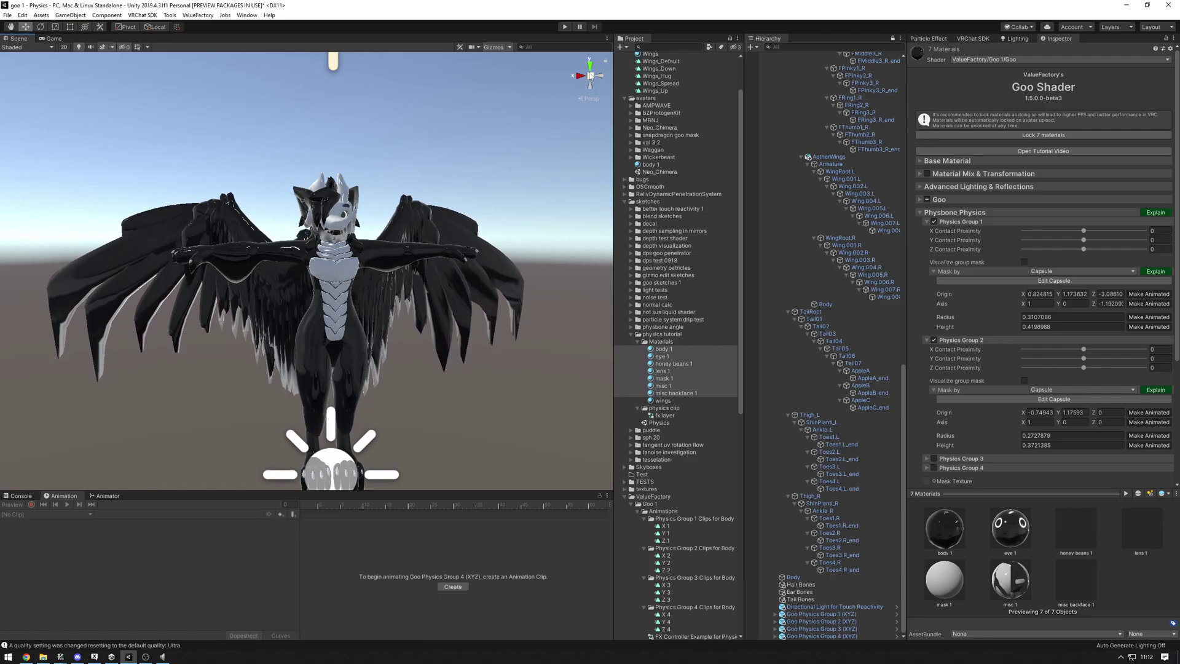
{"action": "right_click_drag", "start_coordinate": [430, 247], "coordinate": [425, 247]}
{"action": "left_click_drag", "start_coordinate": [425, 248], "coordinate": [417, 248], "text": "alt"}
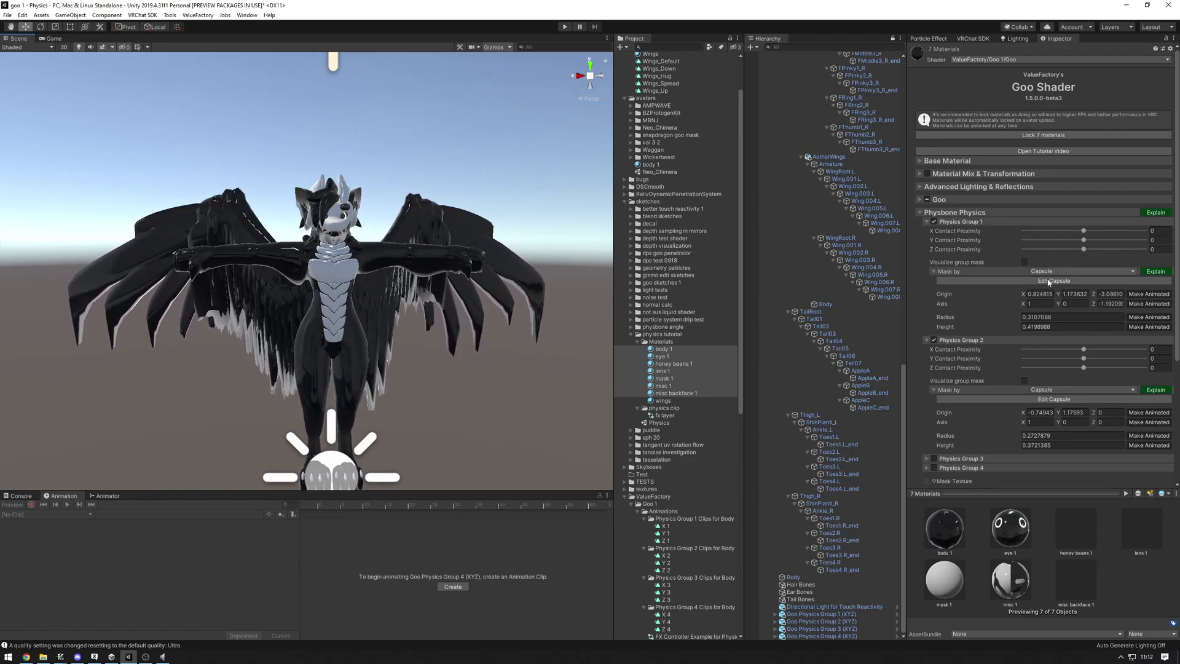
Copy Group 1's Origin X and Y (0.8248153, 1.173632) into Group 2.
{"action": "left_click", "coordinate": [1038, 294]}
{"action": "key", "text": "ctrl+c"}
{"action": "left_click", "coordinate": [1040, 412]}
{"action": "key", "text": "ctrl+v"}
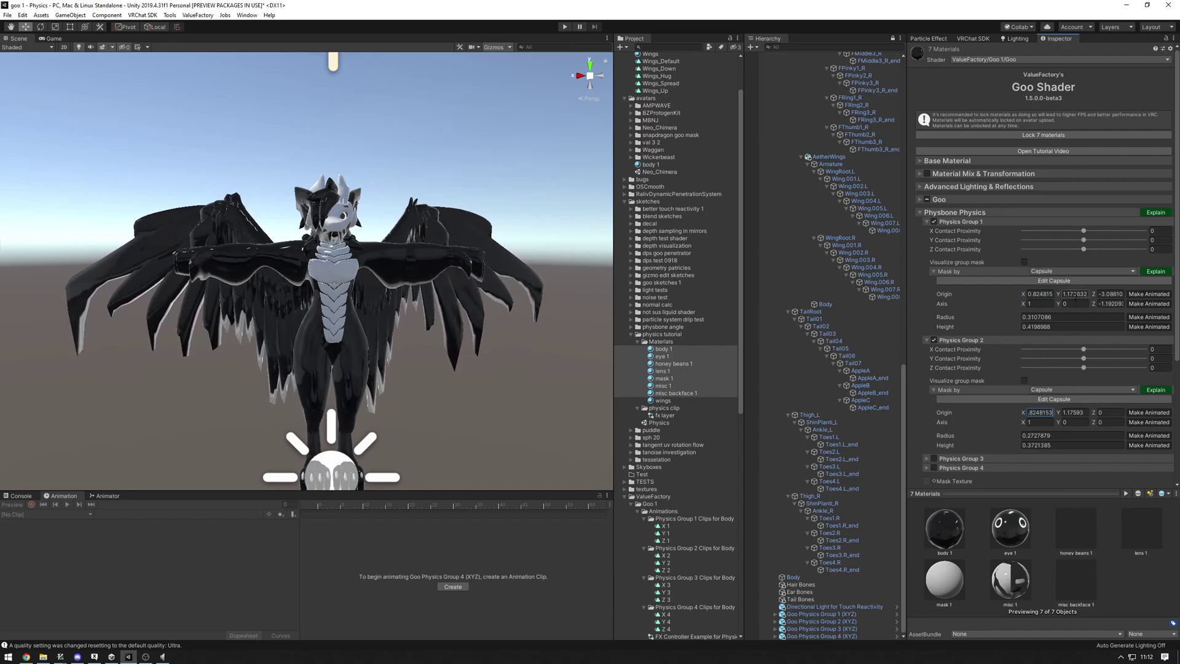
{"action": "left_click", "coordinate": [1075, 294]}
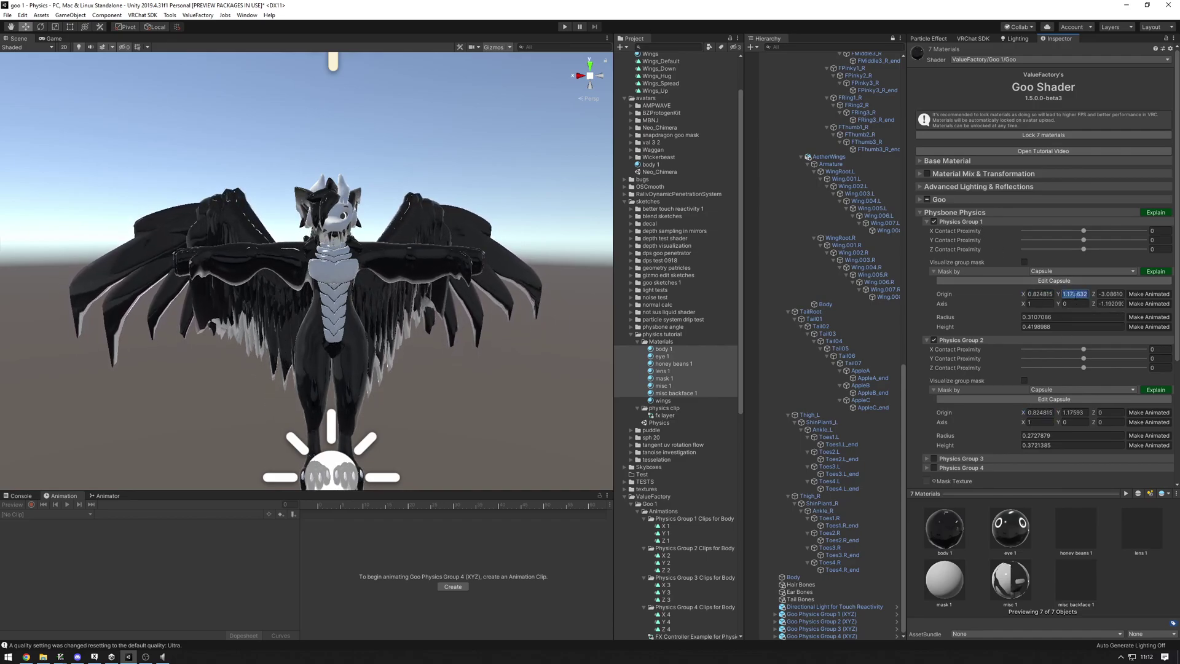
{"action": "key", "text": "ctrl+c"}
{"action": "left_click", "coordinate": [1073, 413]}
{"action": "key", "text": "ctrl+v"}
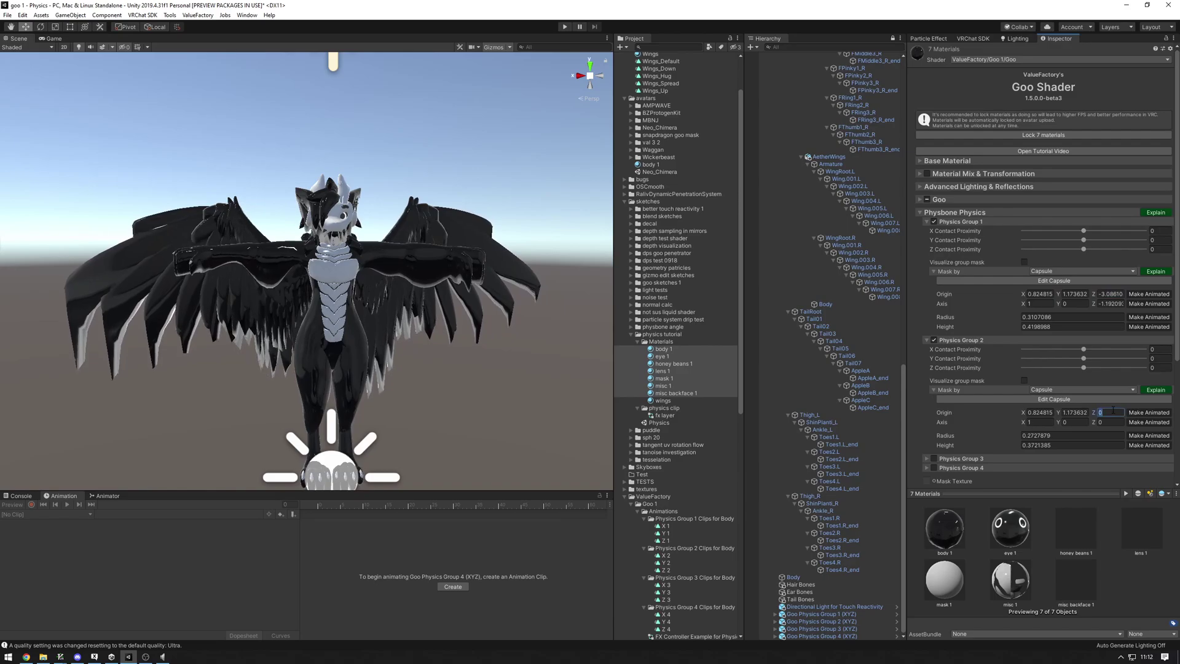
Copy Group 1's Axis X and Y values into Group 2 and begin capsule editing.
{"action": "left_click", "coordinate": [1038, 304]}
{"action": "key", "text": "ctrl+c"}
{"action": "left_click", "coordinate": [1049, 423]}
{"action": "key", "text": "ctrl+v"}
{"action": "left_click", "coordinate": [1075, 304]}
{"action": "key", "text": "ctrl+c"}
{"action": "left_click", "coordinate": [1073, 422]}
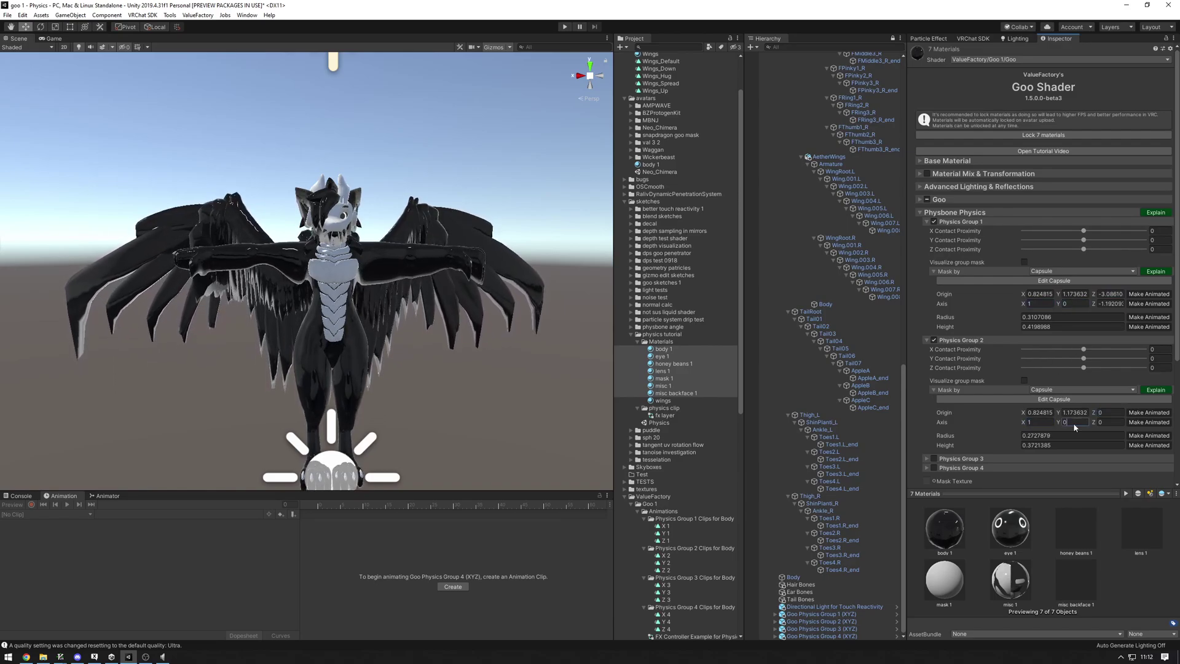
{"action": "key", "text": "ctrl+v"}
{"action": "left_click", "coordinate": [1111, 304]}
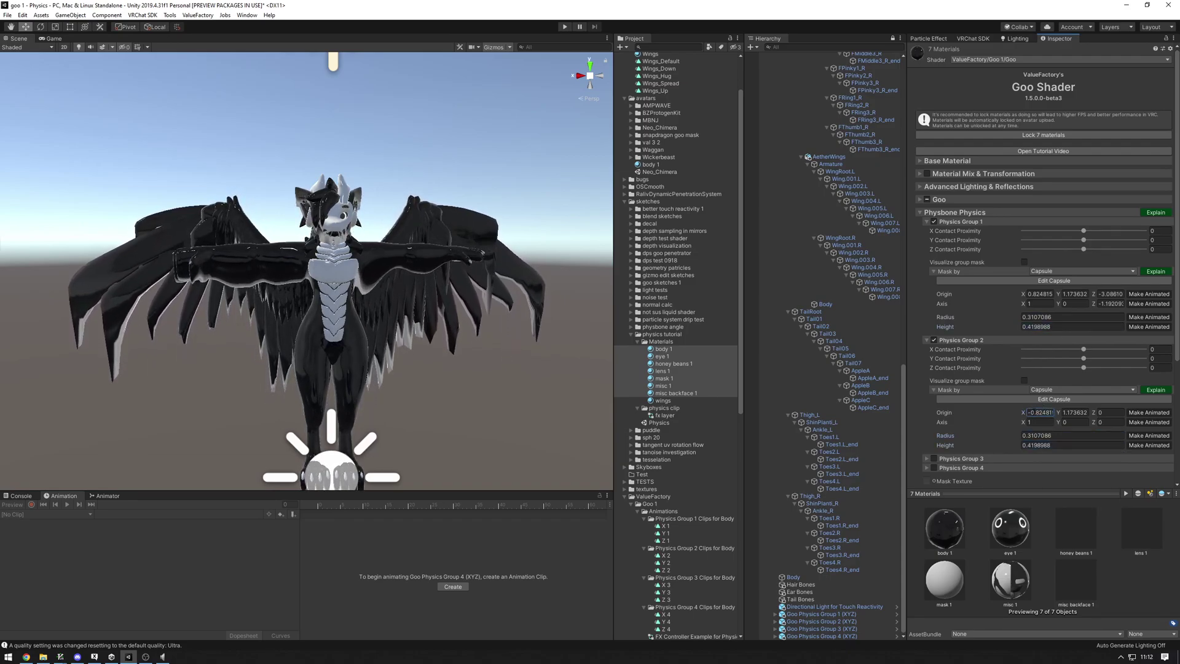
{"action": "left_click", "coordinate": [1051, 399]}
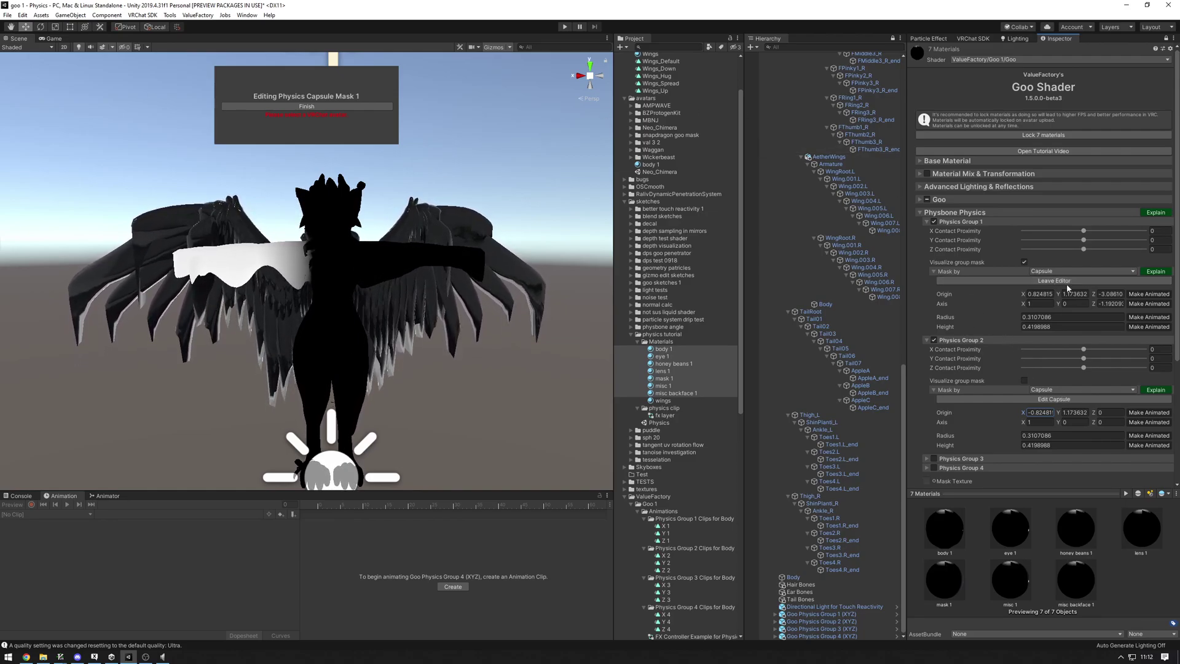
Finish the previous capsule edit, enable Physics Group 3, and begin editing its capsule.
{"action": "left_click", "coordinate": [327, 107]}
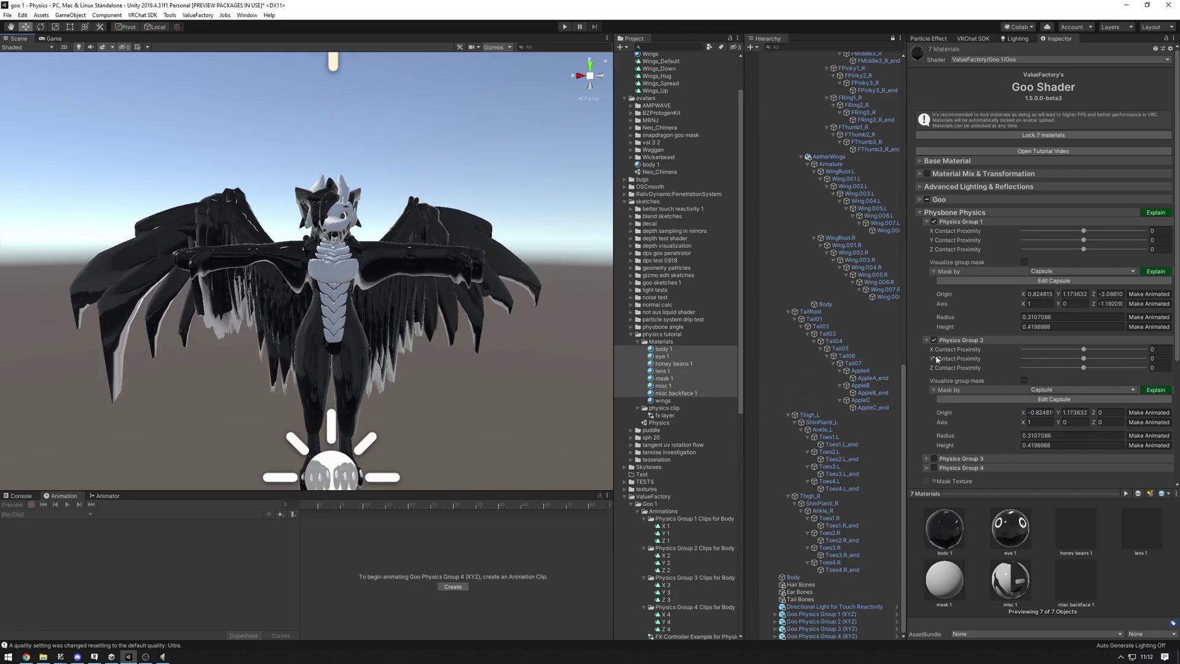
{"action": "scroll", "coordinate": [936, 359], "scroll_direction": "down", "scroll_amount": 3}
{"action": "left_click", "coordinate": [933, 375]}
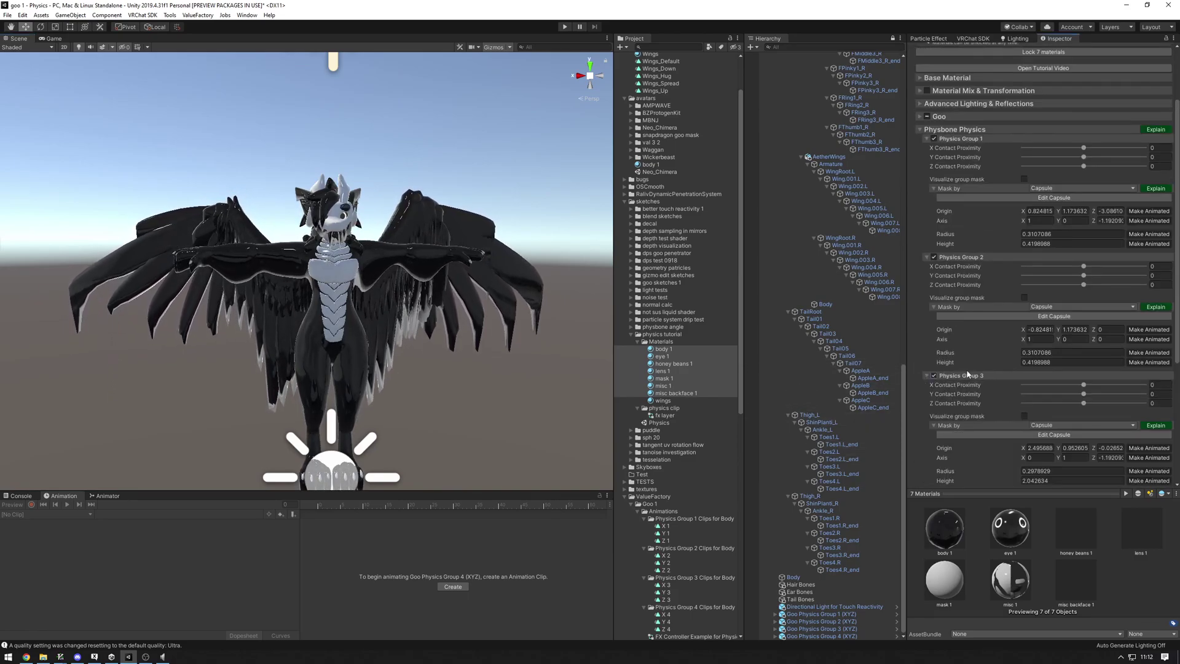
{"action": "scroll", "coordinate": [976, 373], "scroll_direction": "down", "scroll_amount": 3}
{"action": "left_click", "coordinate": [1030, 352]}
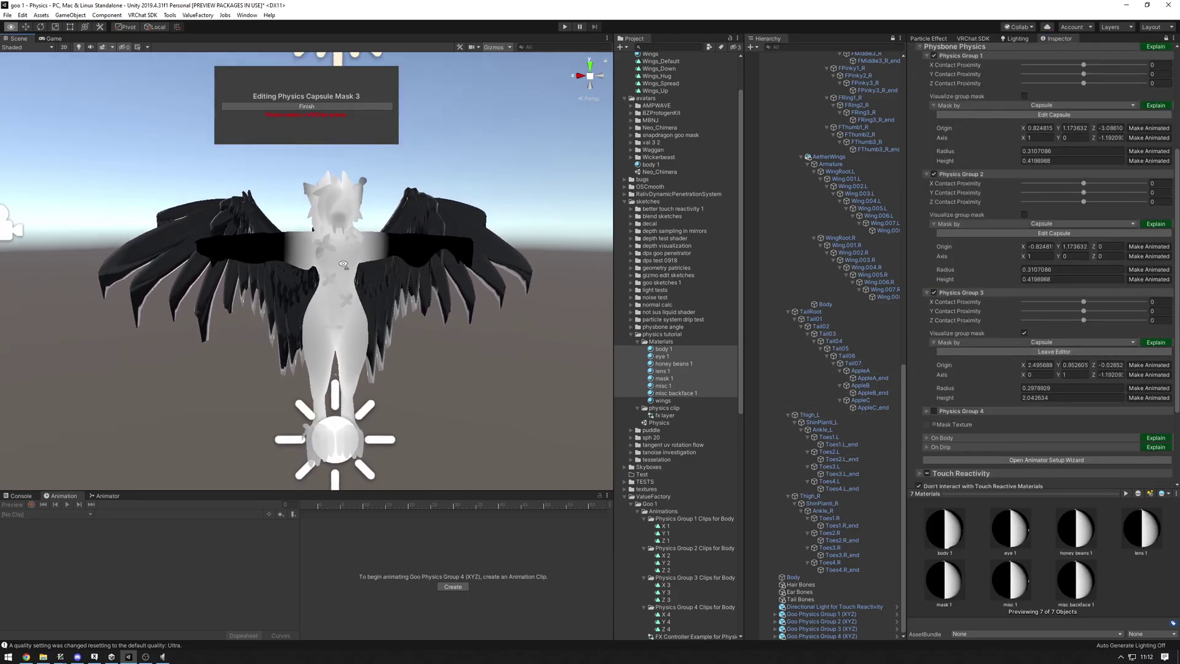
Reshape Group 3's capsule around the body to height about 1.41 and finish editing.
{"action": "left_click_drag", "start_coordinate": [390, 269], "coordinate": [477, 268], "text": "alt"}
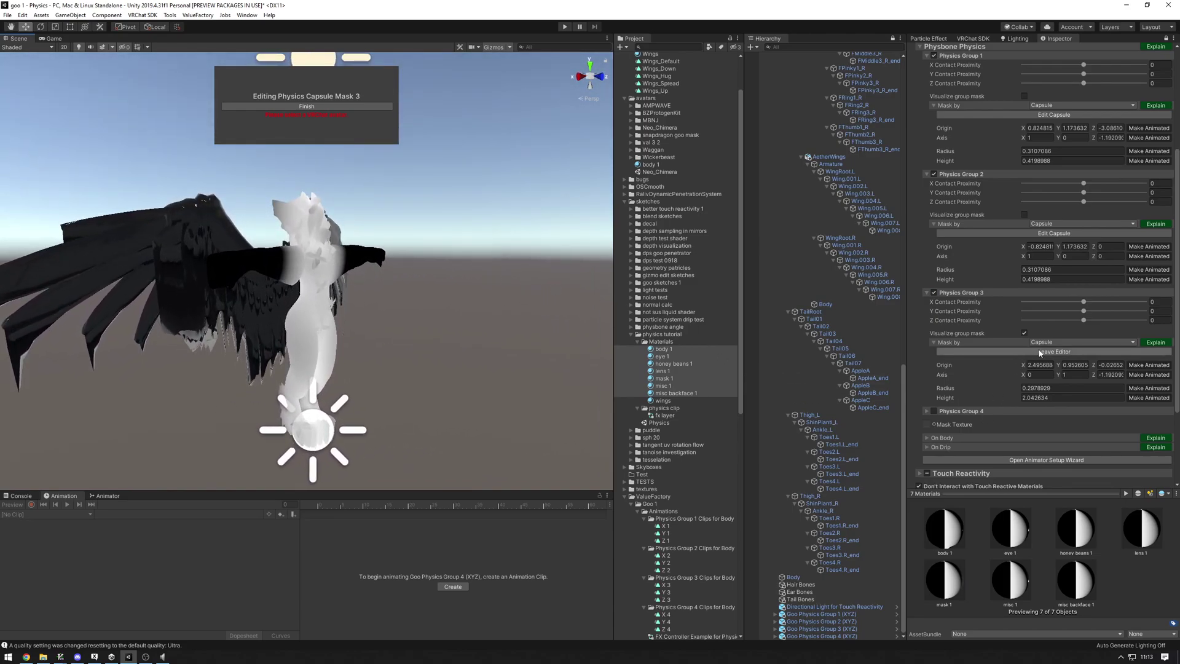
{"action": "left_click", "coordinate": [309, 314]}
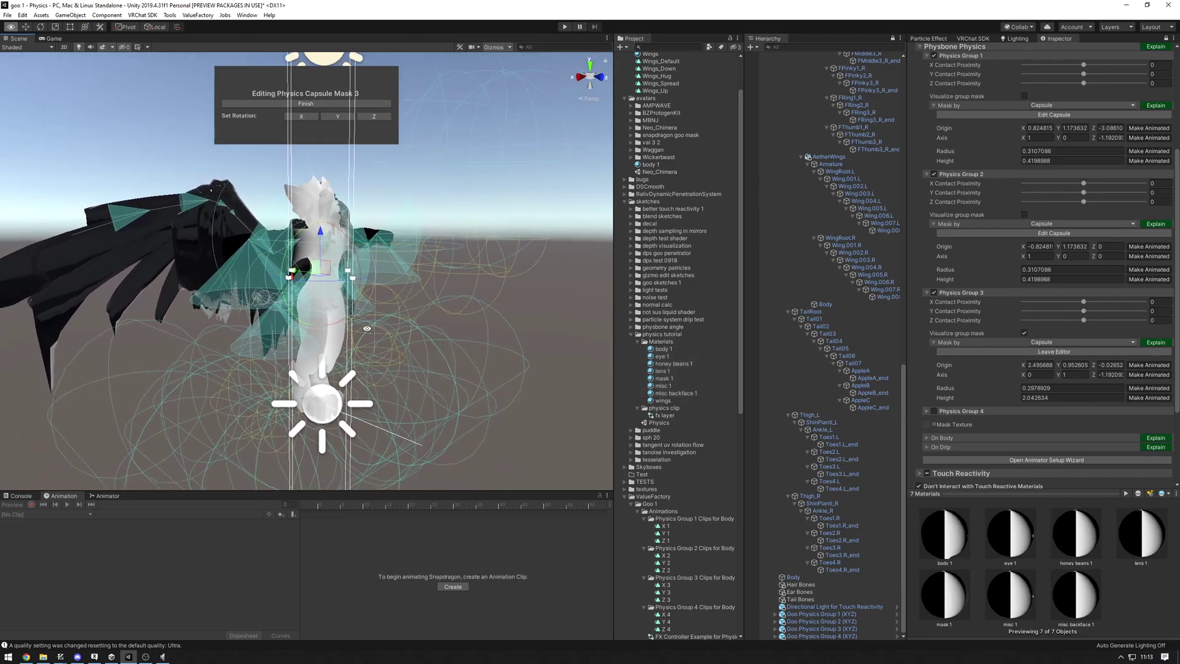
{"action": "left_click", "coordinate": [491, 48]}
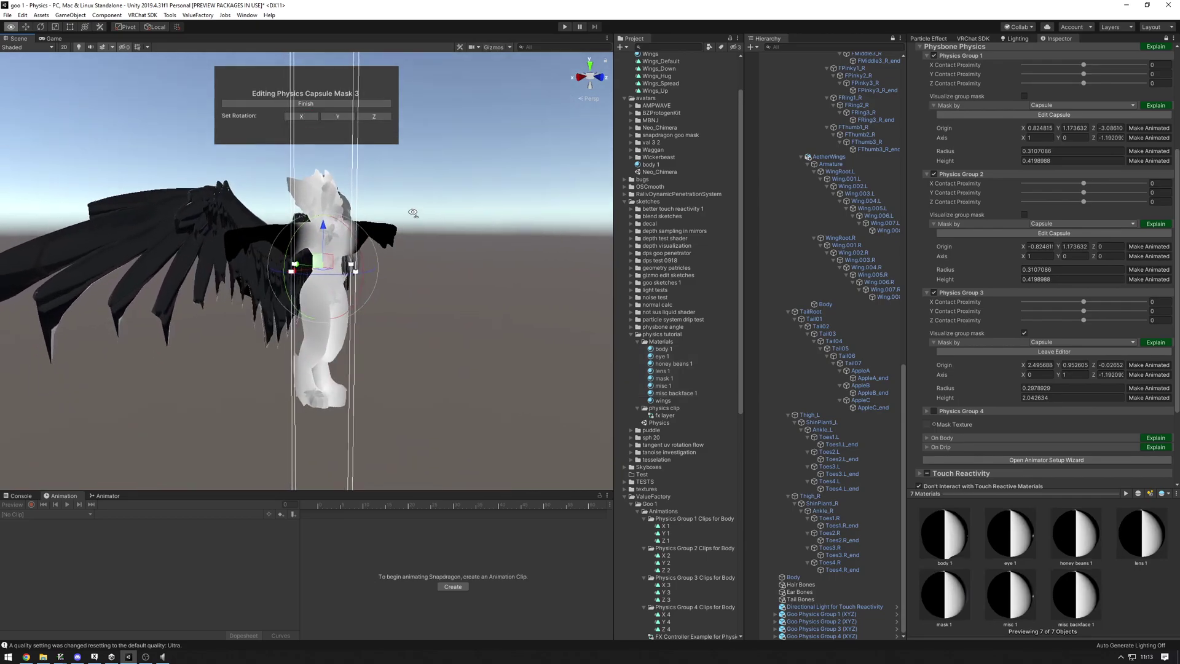
{"action": "scroll", "coordinate": [411, 185], "scroll_direction": "down", "scroll_amount": 4}
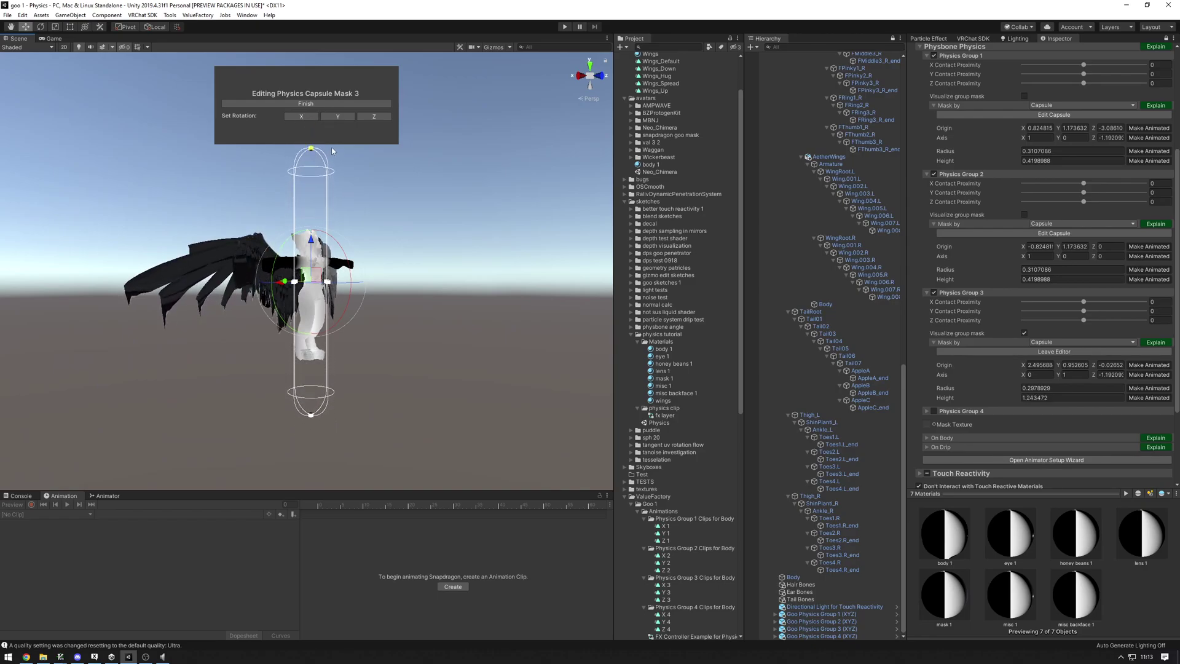
{"action": "left_click_drag", "start_coordinate": [314, 255], "coordinate": [314, 254]}
{"action": "right_click_drag", "start_coordinate": [320, 254], "coordinate": [271, 230]}
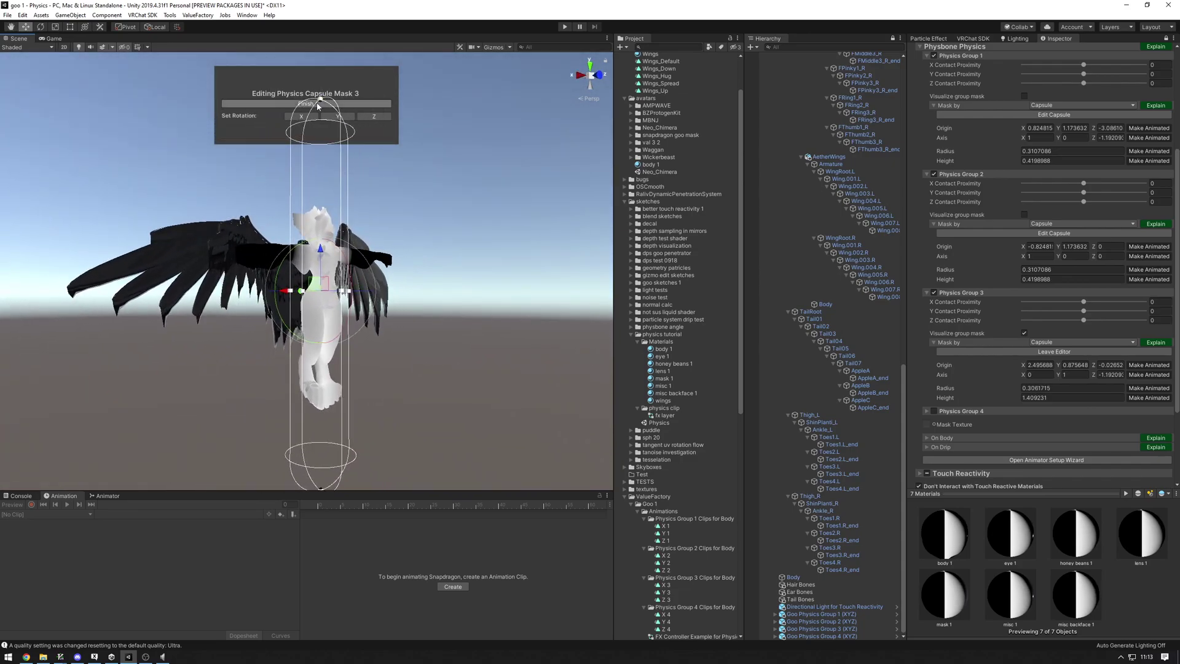
{"action": "left_click", "coordinate": [318, 105]}
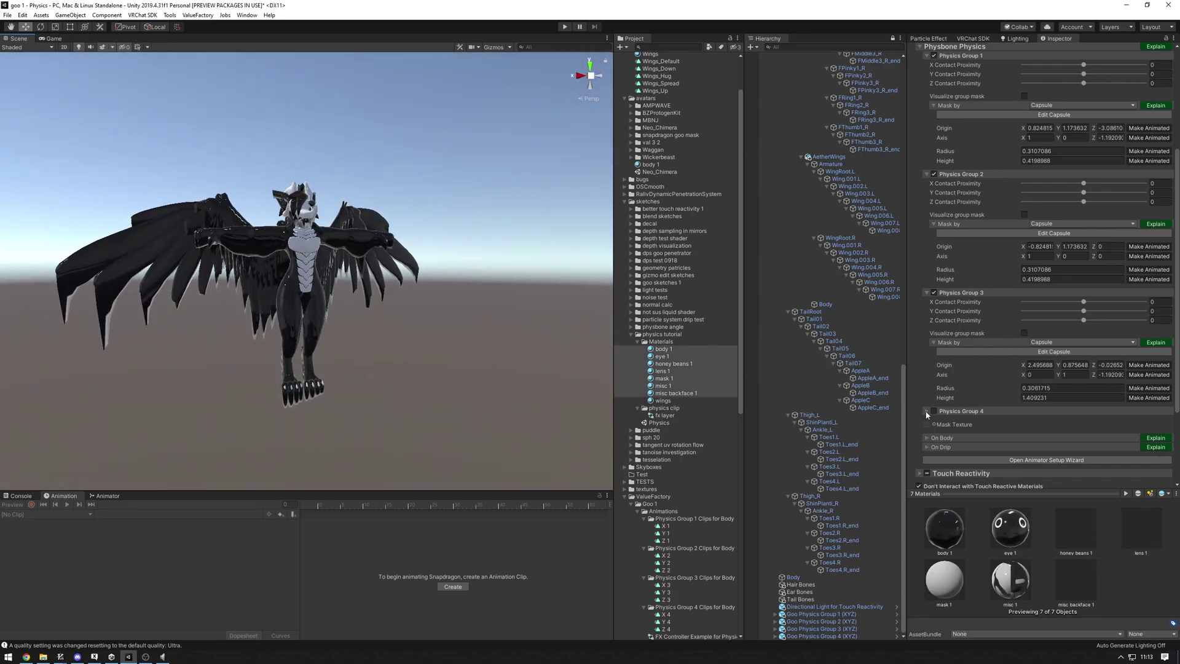
{"action": "left_click", "coordinate": [927, 413]}
{"action": "scroll", "coordinate": [1048, 416], "scroll_direction": "down", "scroll_amount": 3}
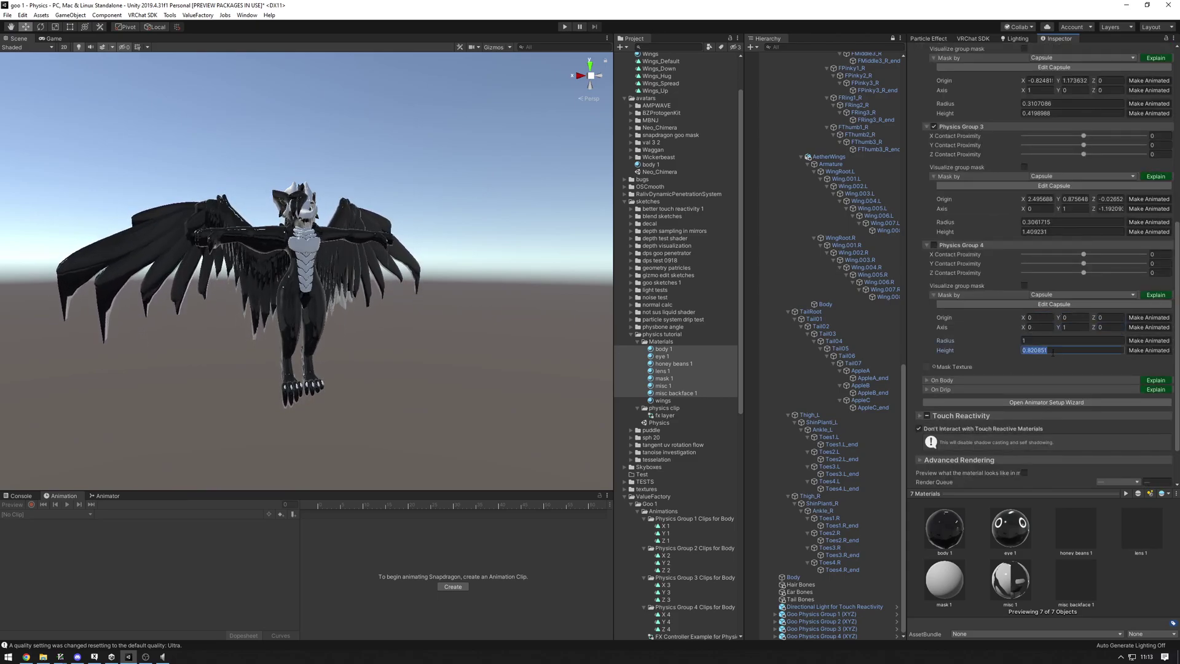
Lay Group 4's capsule along Z at wing height, radius about 0.38, height about 0.37.
{"action": "left_click", "coordinate": [1055, 304]}
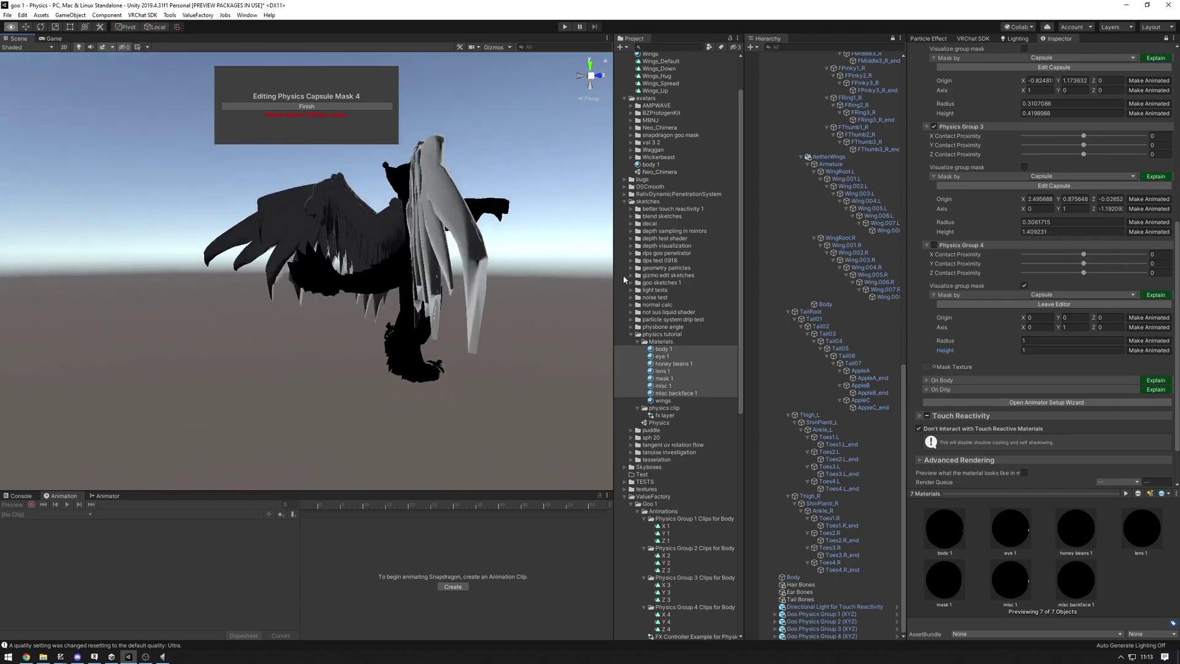
{"action": "left_click", "coordinate": [346, 345]}
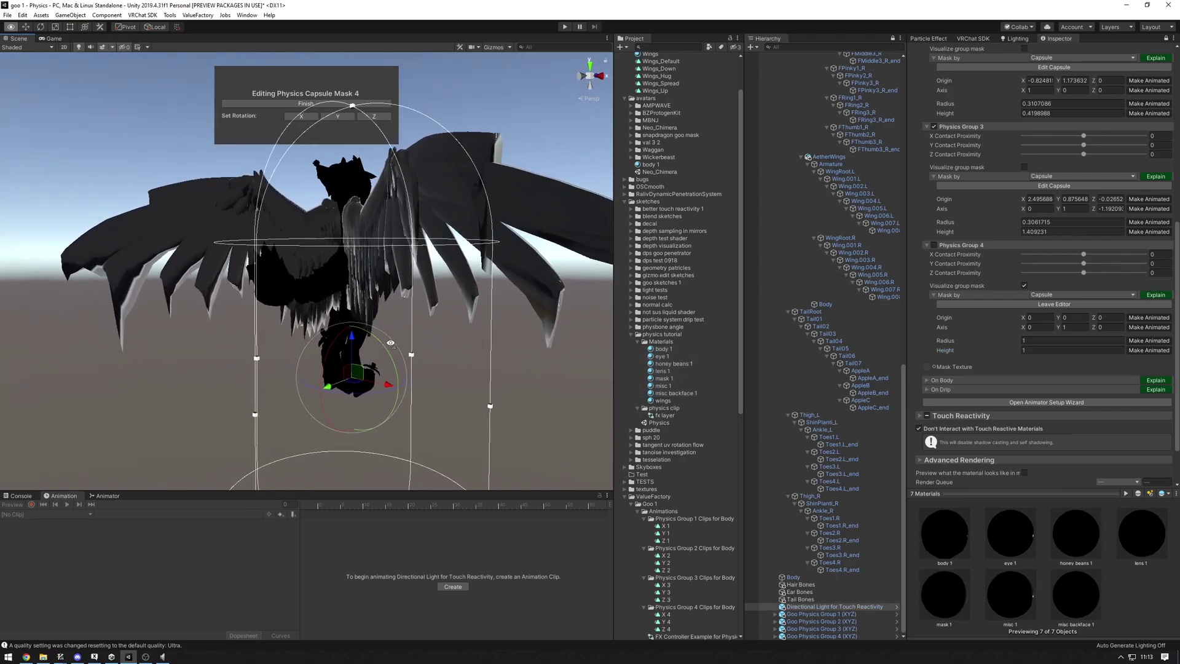
{"action": "left_click", "coordinate": [374, 116]}
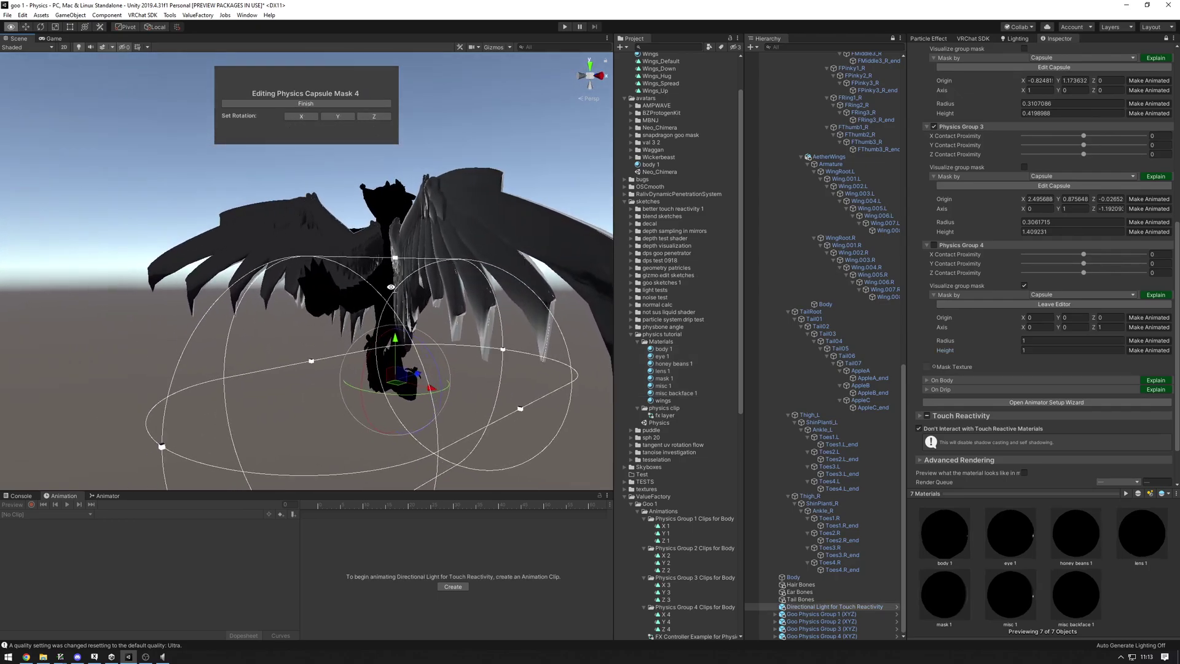
{"action": "left_click_drag", "start_coordinate": [377, 340], "coordinate": [397, 262]}
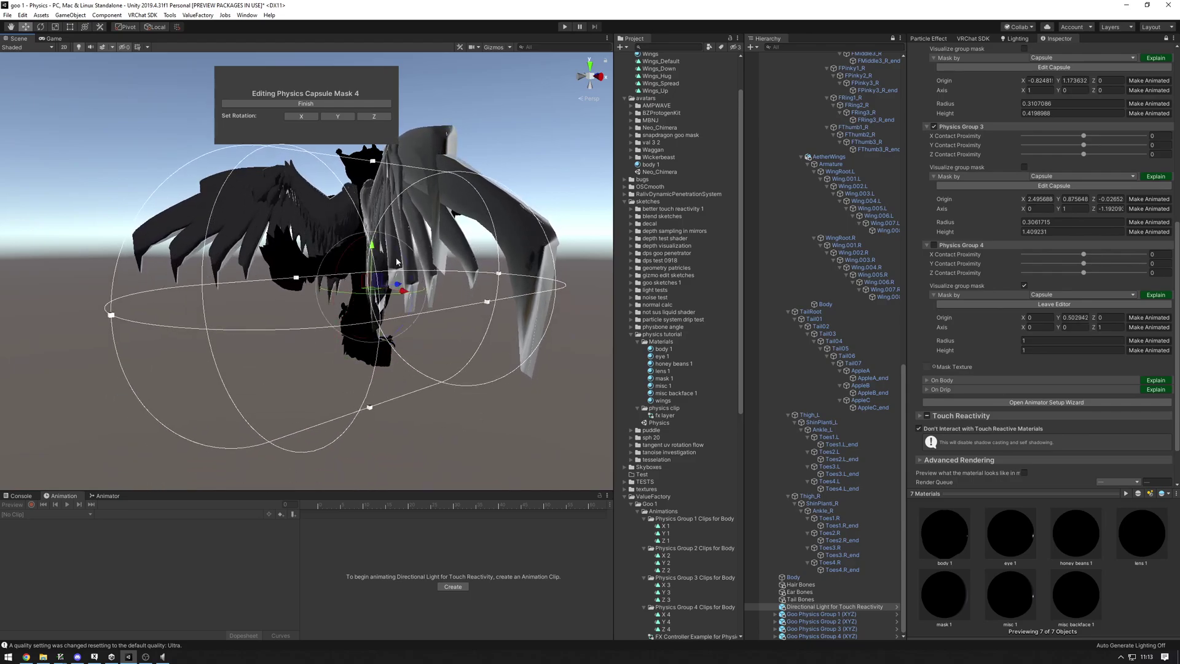
{"action": "left_click_drag", "start_coordinate": [506, 278], "coordinate": [463, 287]}
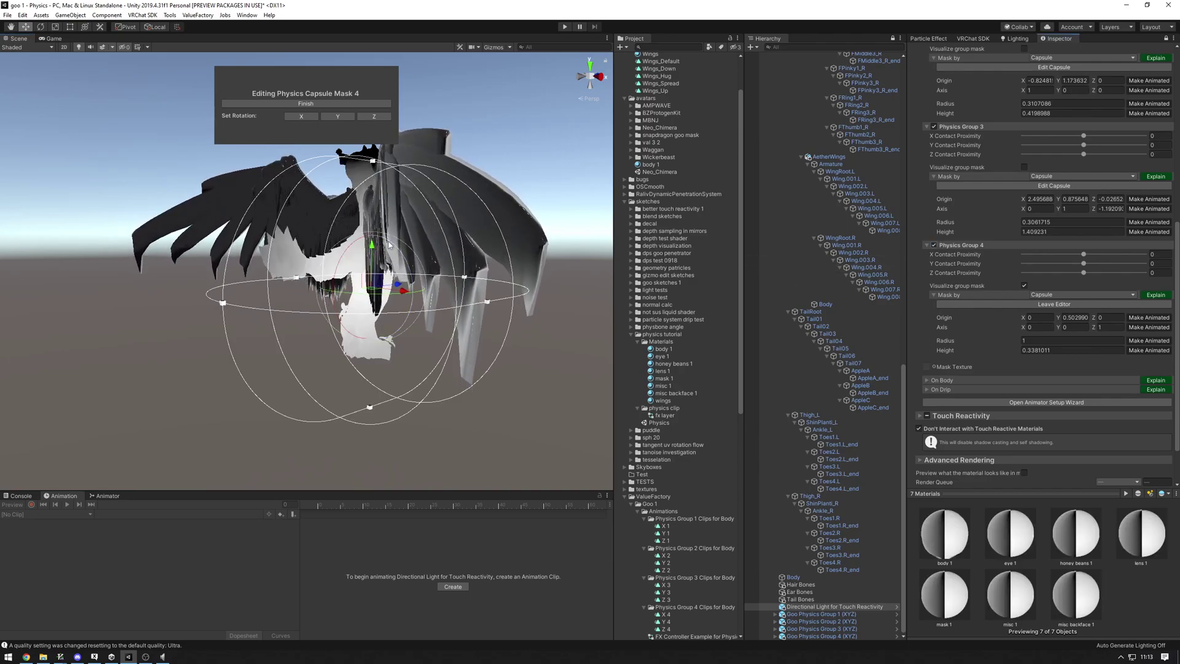
{"action": "left_click_drag", "start_coordinate": [337, 285], "coordinate": [459, 345], "text": "alt"}
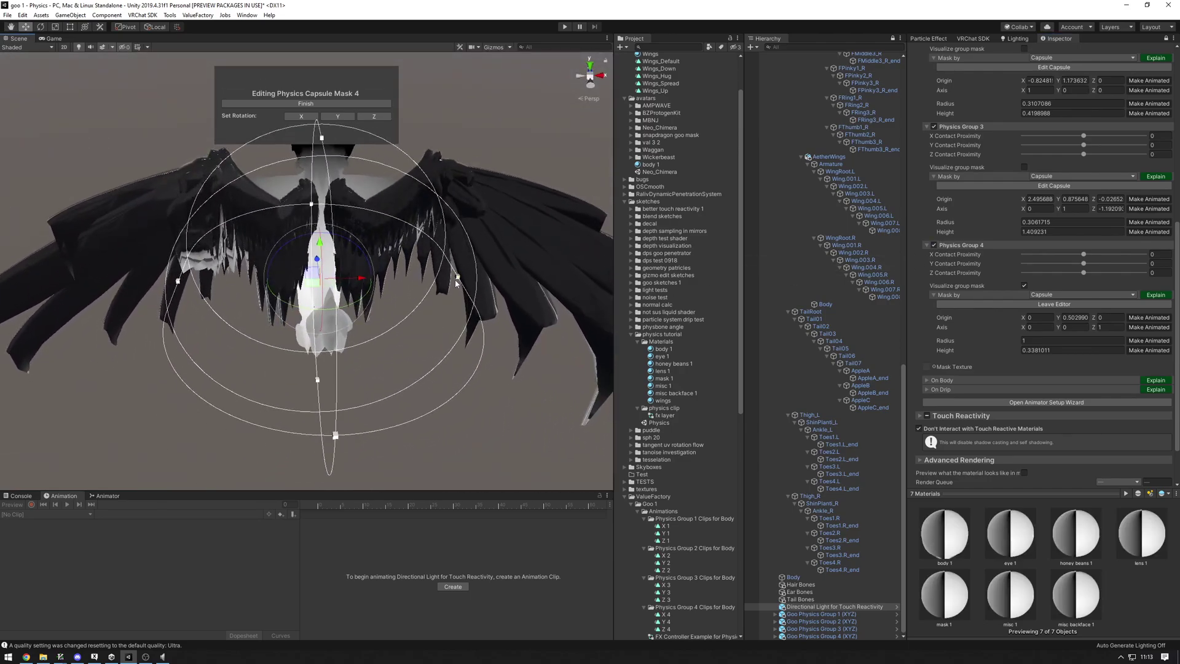
{"action": "left_click_drag", "start_coordinate": [458, 277], "coordinate": [228, 213]}
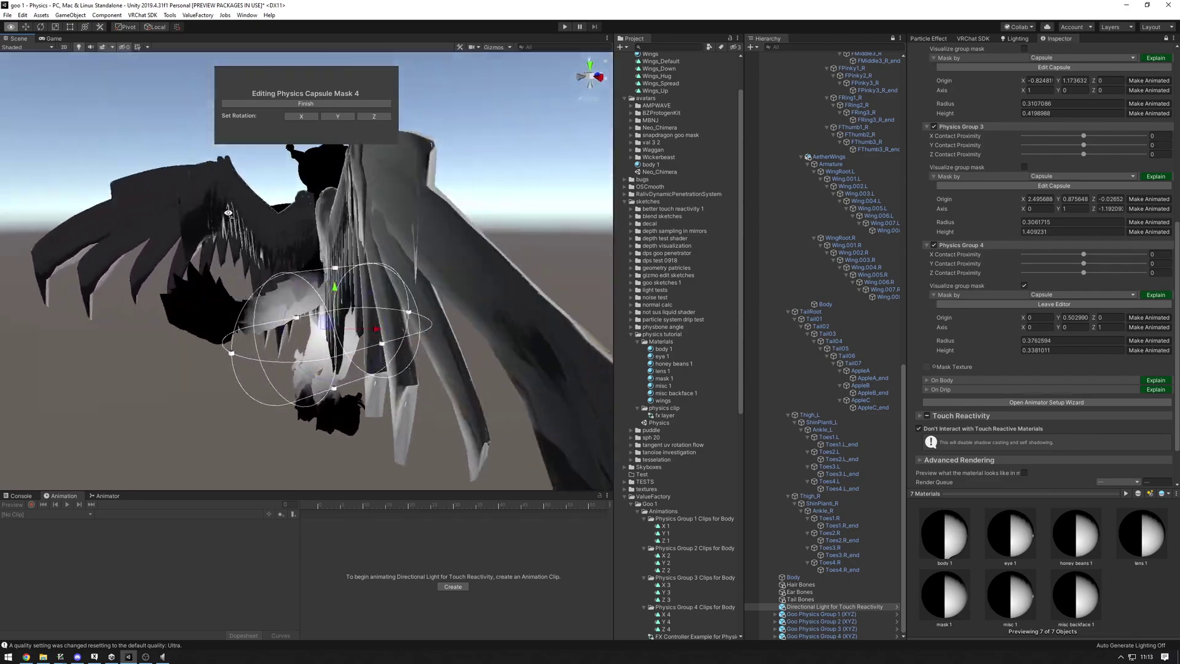
{"action": "right_click_drag", "start_coordinate": [228, 213], "coordinate": [264, 178]}
Move the capsule back and up to about 0.73, then rotate it to match the wing.
{"action": "left_click_drag", "start_coordinate": [239, 293], "coordinate": [231, 294]}
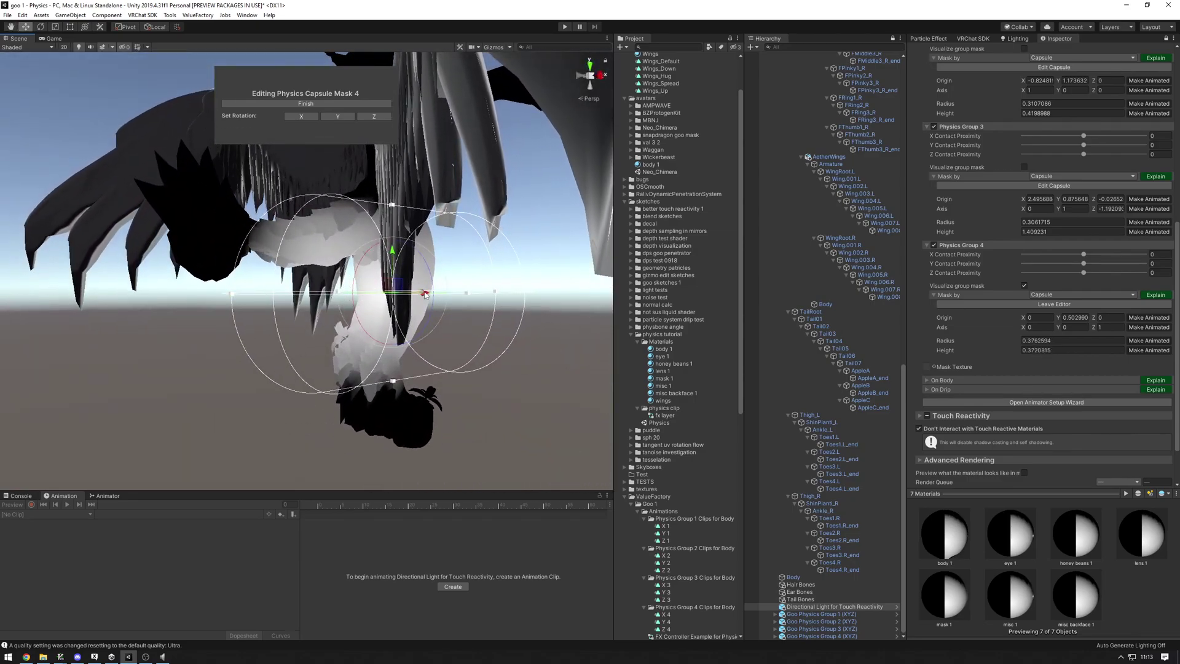
{"action": "left_click_drag", "start_coordinate": [425, 294], "coordinate": [437, 349], "text": "alt"}
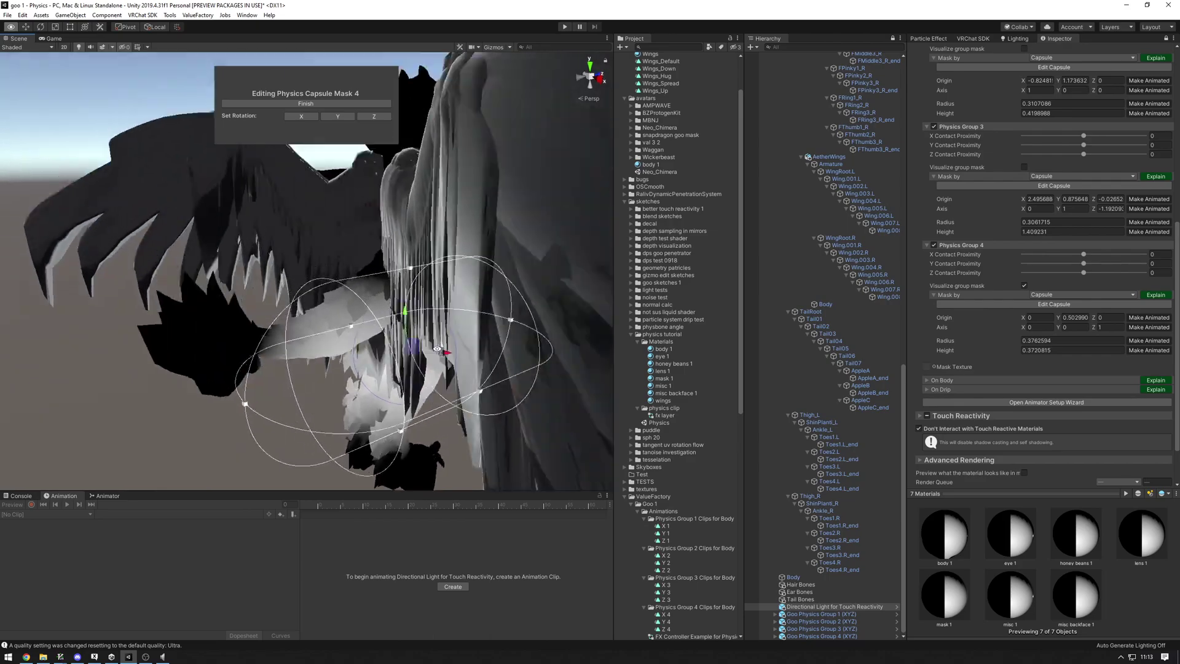
{"action": "right_click_drag", "start_coordinate": [437, 349], "coordinate": [424, 373]}
{"action": "key", "text": "s"}
{"action": "left_click_drag", "start_coordinate": [387, 296], "coordinate": [245, 323]}
{"action": "right_click_drag", "start_coordinate": [357, 332], "coordinate": [206, 165]}
{"action": "key", "text": "d"}
{"action": "key", "text": "w"}
{"action": "left_click_drag", "start_coordinate": [333, 293], "coordinate": [330, 317]}
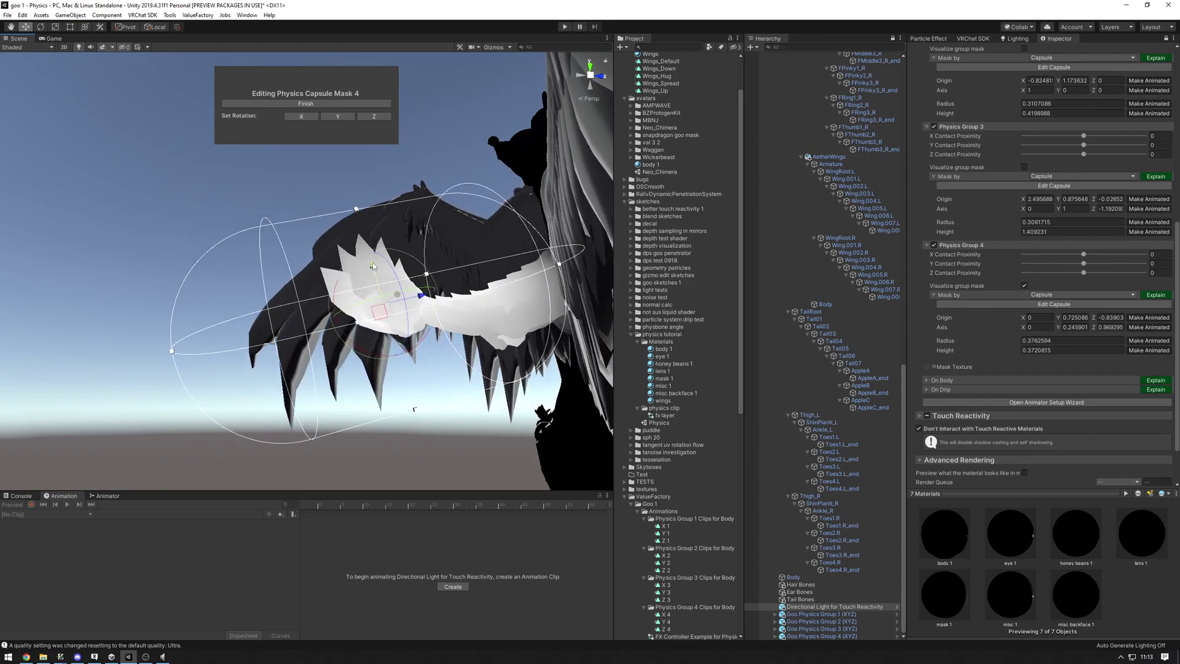
{"action": "left_click_drag", "start_coordinate": [374, 267], "coordinate": [382, 290]}
{"action": "left_click_drag", "start_coordinate": [430, 320], "coordinate": [409, 325]}
{"action": "key", "text": "e"}
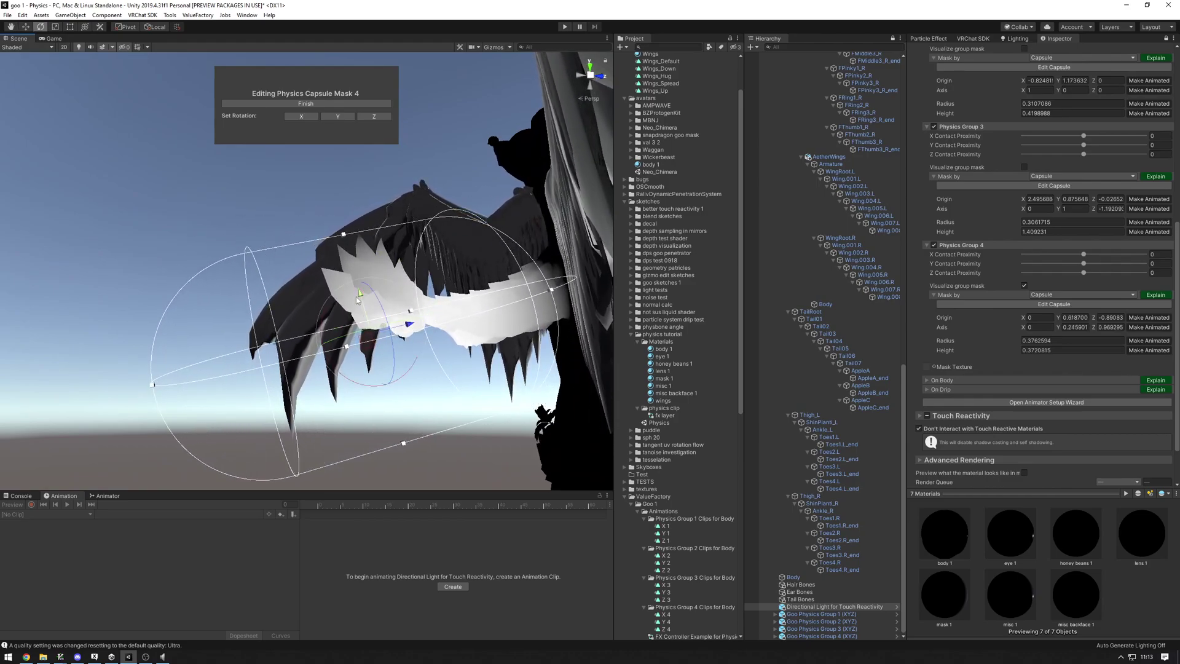
{"action": "left_click_drag", "start_coordinate": [359, 296], "coordinate": [728, 272]}
{"action": "key", "text": "w"}
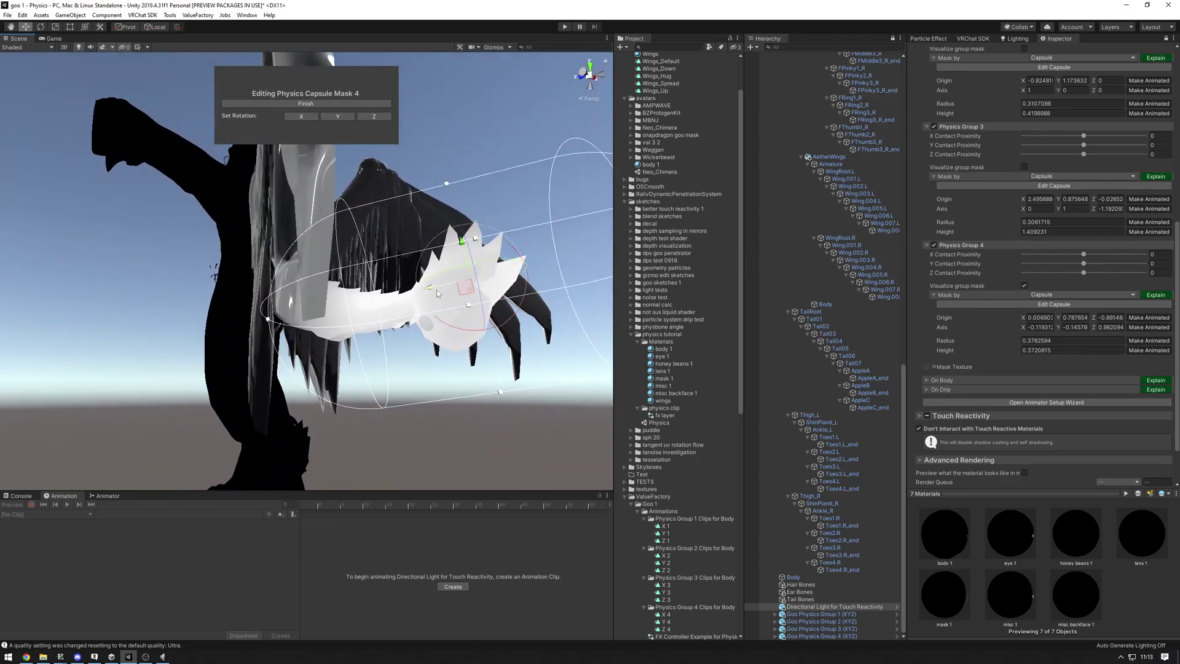
Nudge the wing capsule's position and orbit around the avatar to check it.
{"action": "left_click_drag", "start_coordinate": [438, 293], "coordinate": [288, 207], "text": "alt"}
{"action": "left_click_drag", "start_coordinate": [281, 225], "coordinate": [277, 227]}
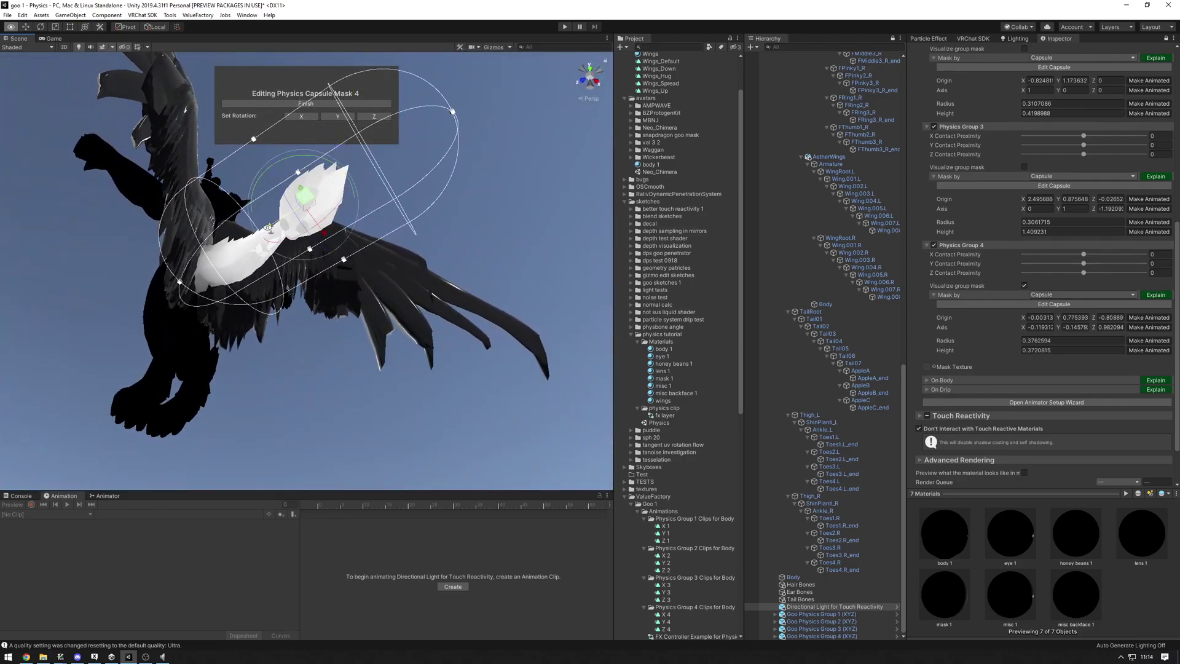
{"action": "right_click_drag", "start_coordinate": [301, 231], "coordinate": [338, 231]}
{"action": "left_click_drag", "start_coordinate": [338, 231], "coordinate": [383, 329], "text": "alt"}
{"action": "right_click_drag", "start_coordinate": [383, 328], "coordinate": [736, 400]}
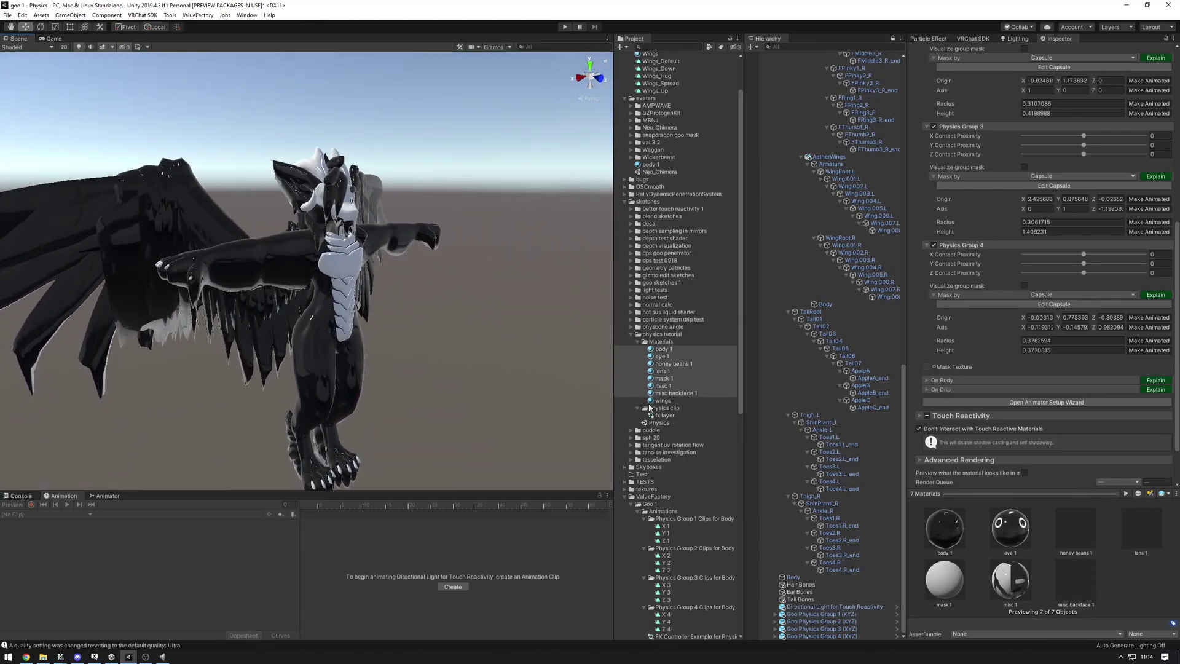
Select only the wings material and collapse Physics Groups 1 through 4.
{"action": "left_click", "coordinate": [698, 400]}
{"action": "scroll", "coordinate": [986, 263], "scroll_direction": "up", "scroll_amount": 5}
{"action": "left_click", "coordinate": [962, 228]}
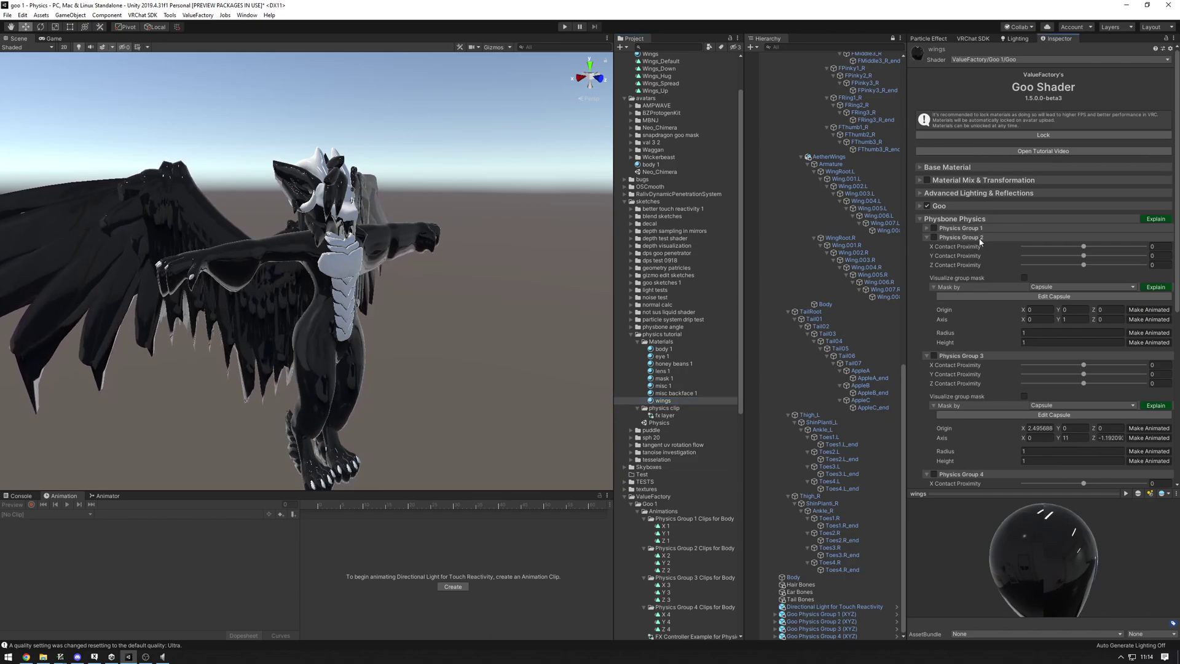
{"action": "left_click", "coordinate": [968, 237]}
{"action": "left_click", "coordinate": [978, 247]}
{"action": "left_click", "coordinate": [971, 256]}
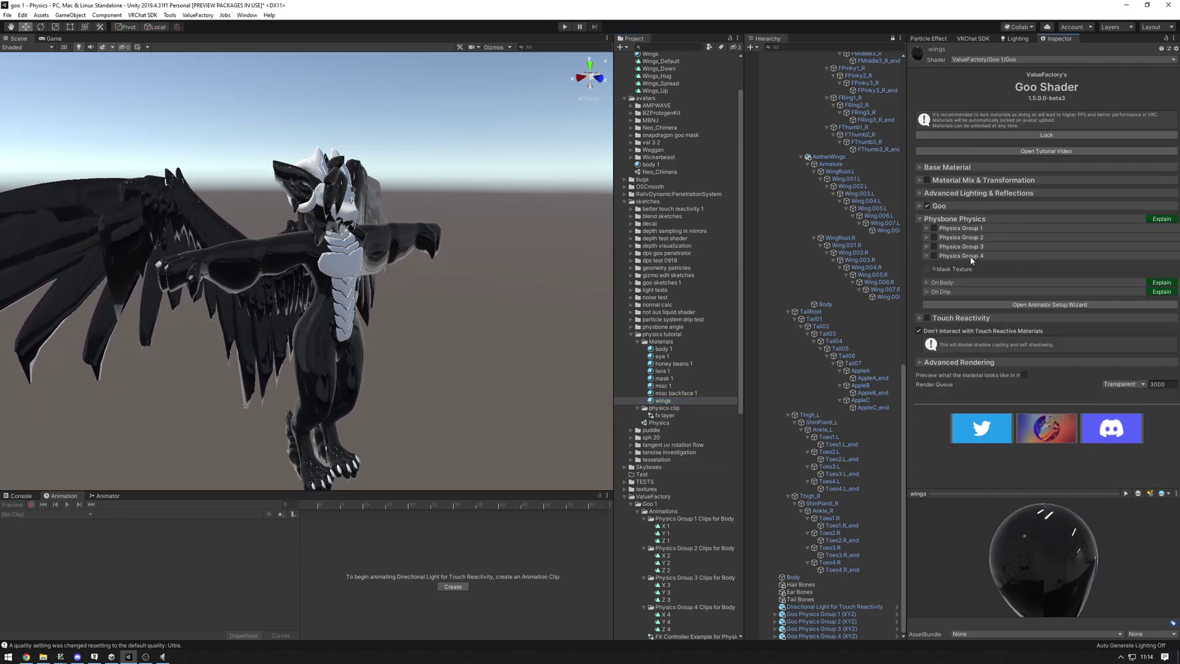
{"action": "left_click_drag", "start_coordinate": [363, 271], "coordinate": [381, 274], "text": "alt"}
{"action": "right_click_drag", "start_coordinate": [382, 274], "coordinate": [367, 282]}
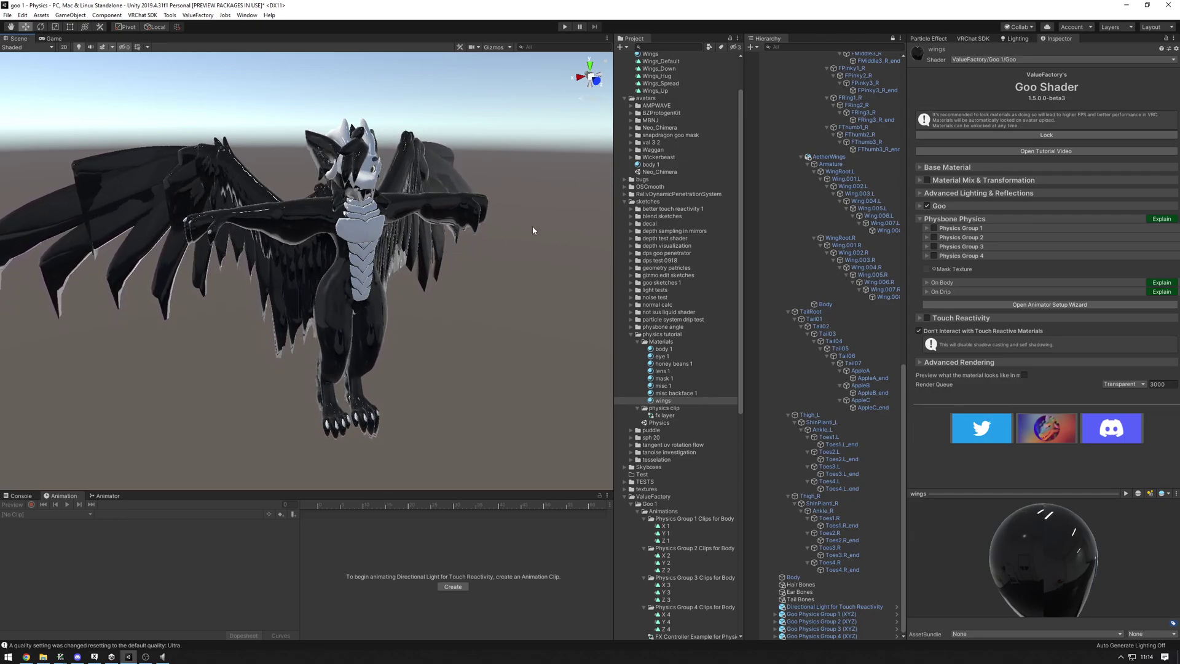
Enable Physics Group 3 for the wings, set its Axis Y to 1, and edit its capsule.
{"action": "left_click", "coordinate": [934, 248]}
{"action": "left_click", "coordinate": [960, 248]}
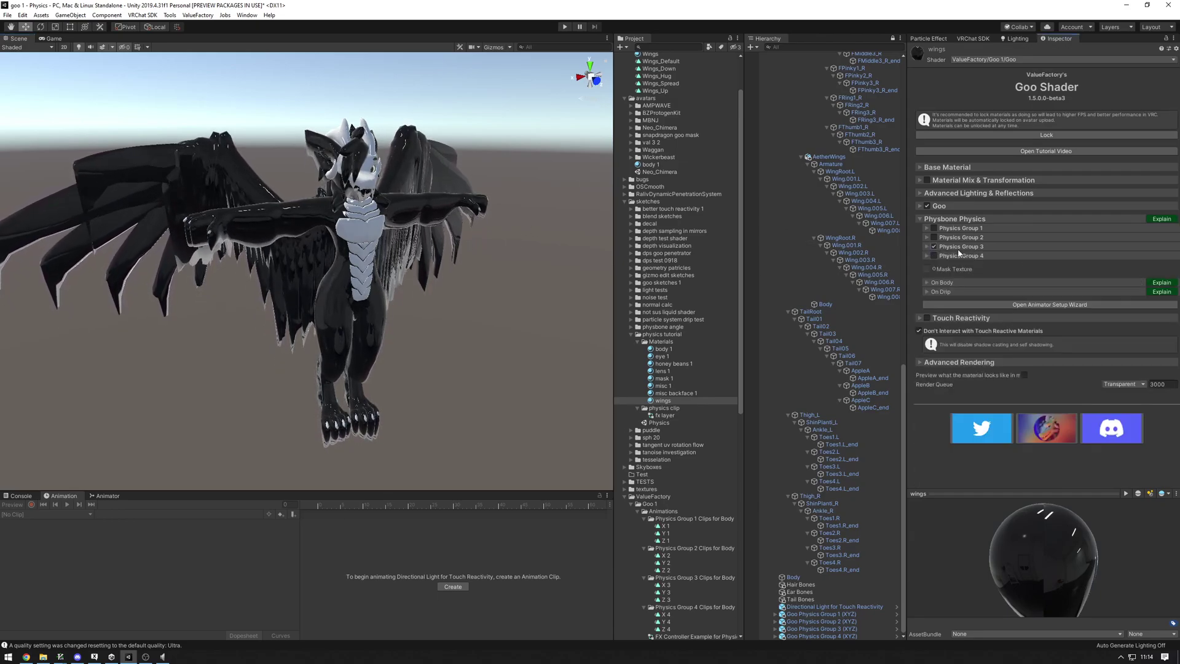
{"action": "left_click", "coordinate": [990, 247]}
{"action": "left_click", "coordinate": [1040, 319]}
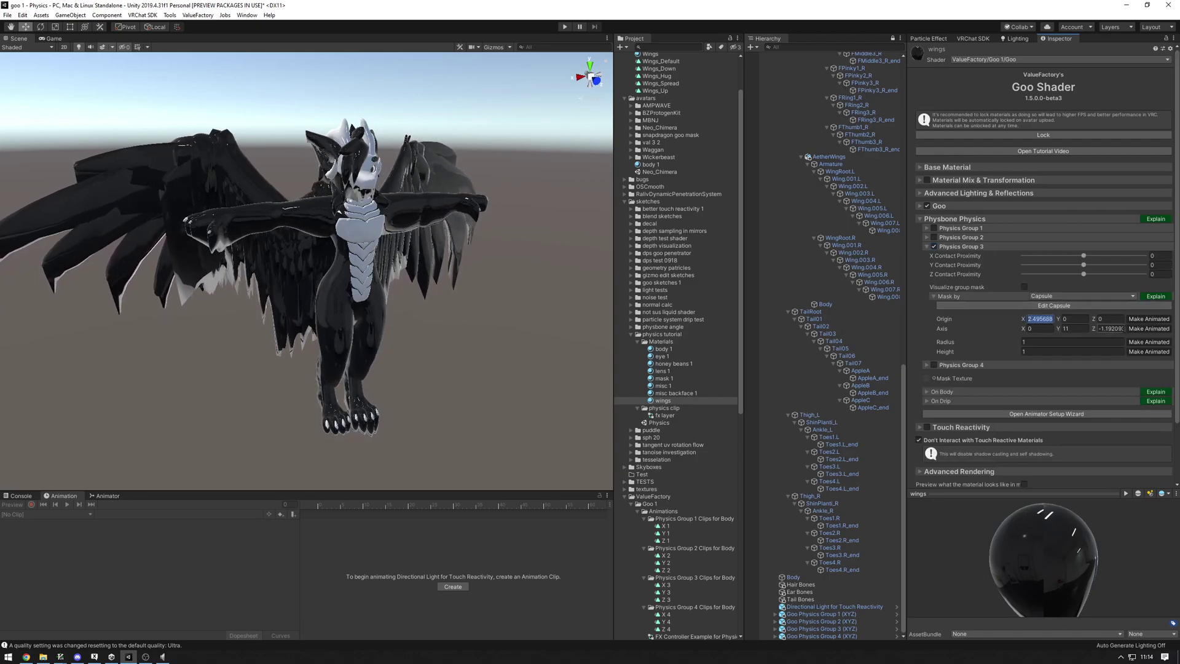
{"action": "left_click", "coordinate": [1076, 329]}
{"action": "type", "text": "1"}
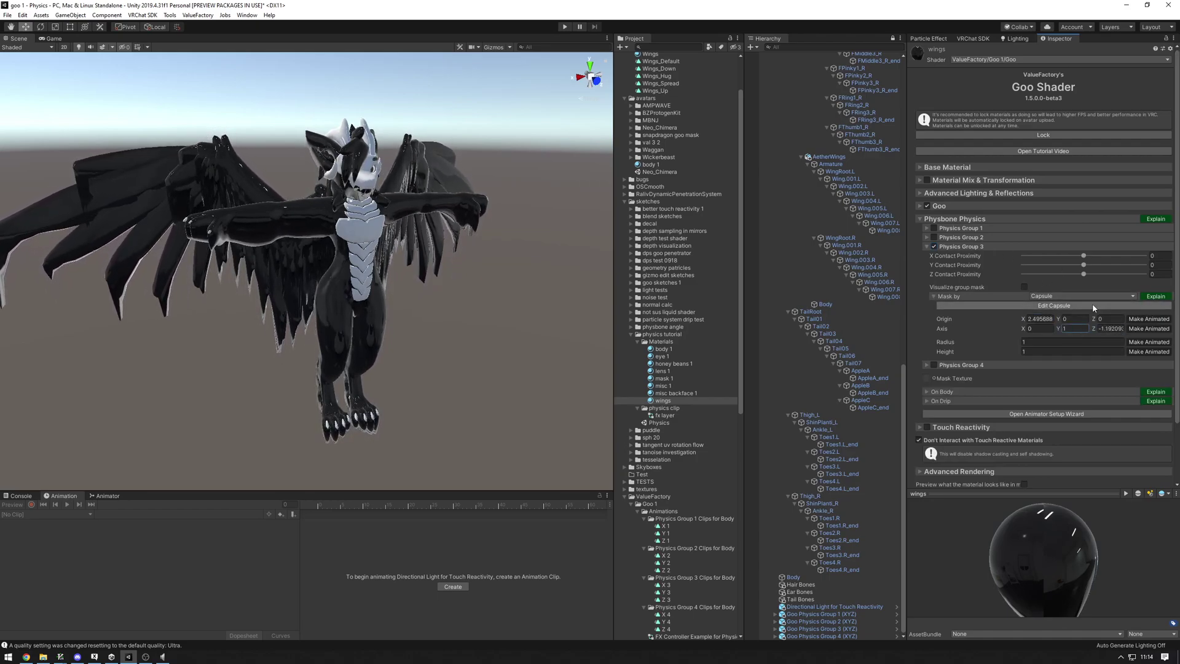
{"action": "left_click", "coordinate": [1094, 306]}
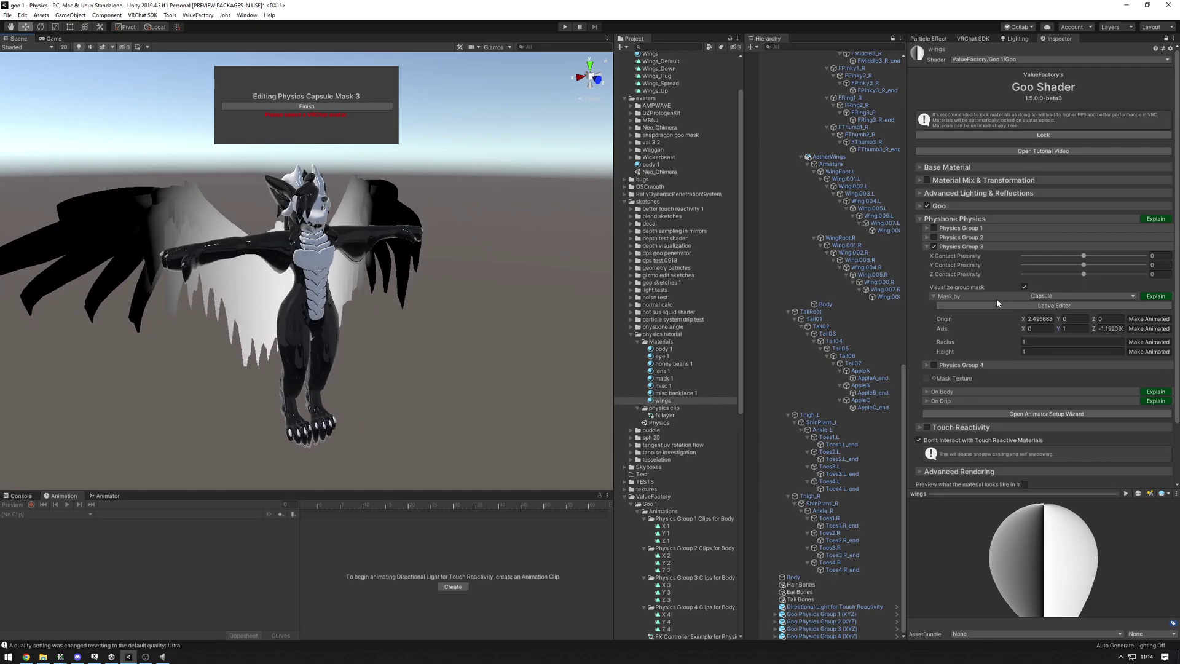
Select Snapdragon, shift the capsule mask origin toward the wings, and enlarge its radius to about 21.
{"action": "scroll", "coordinate": [818, 184], "scroll_direction": "up", "scroll_amount": 10}
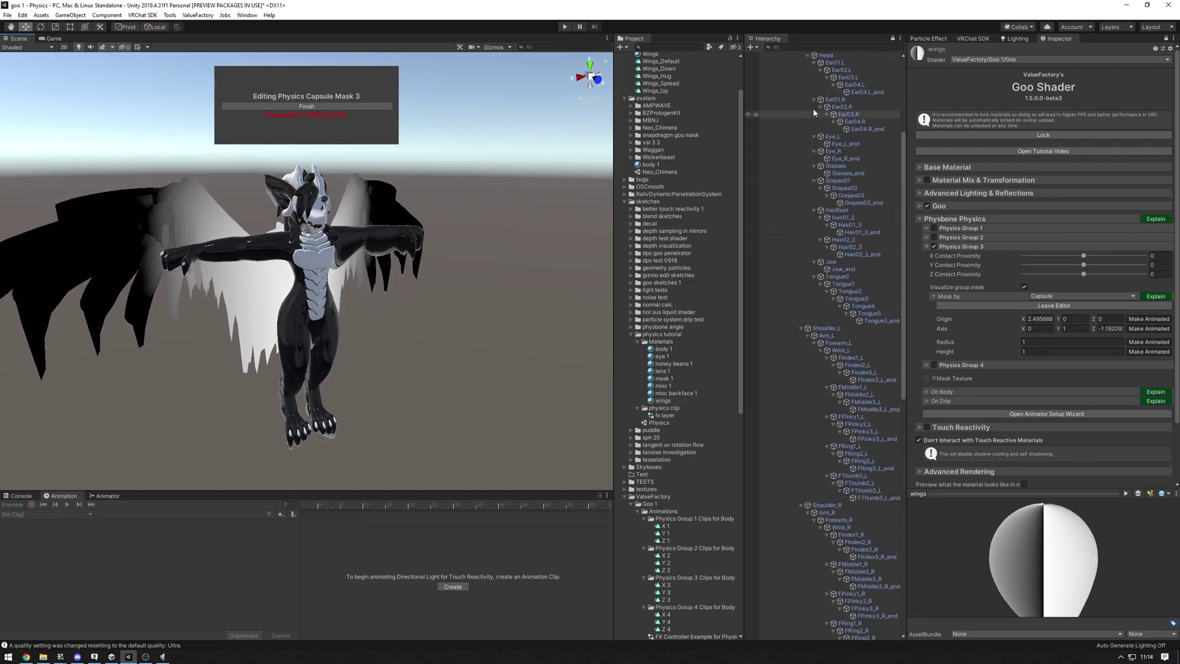
{"action": "left_click", "coordinate": [823, 78]}
{"action": "key", "text": "s"}
{"action": "right_click_drag", "start_coordinate": [479, 295], "coordinate": [466, 305]}
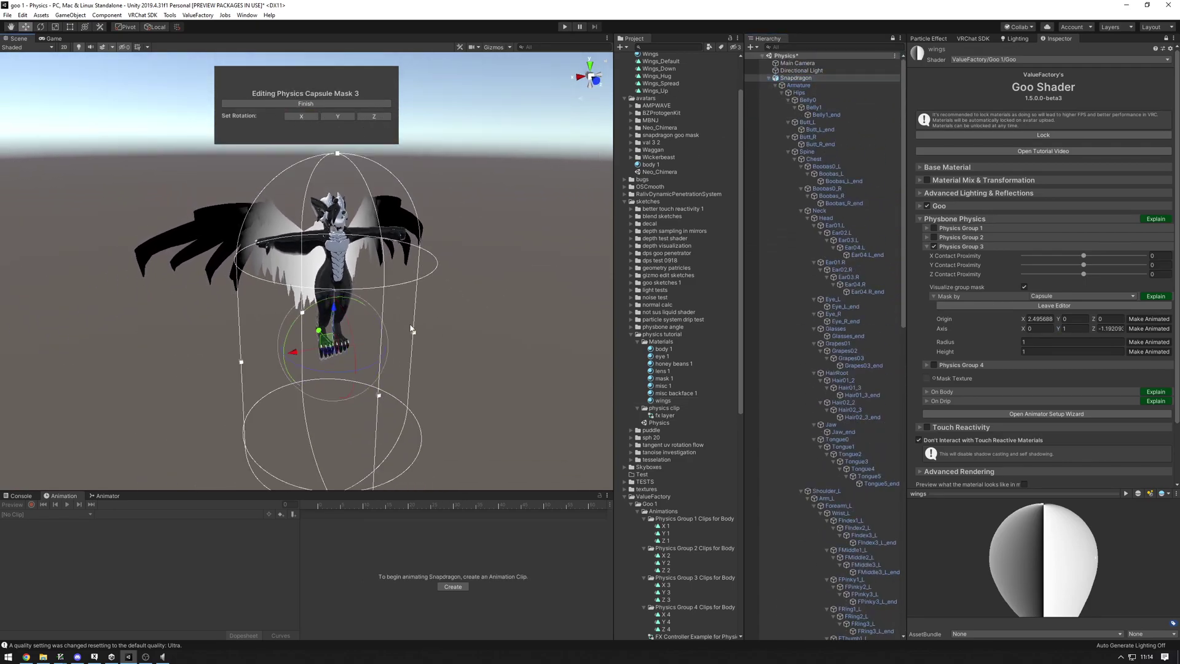
{"action": "left_click_drag", "start_coordinate": [432, 331], "coordinate": [587, 282]}
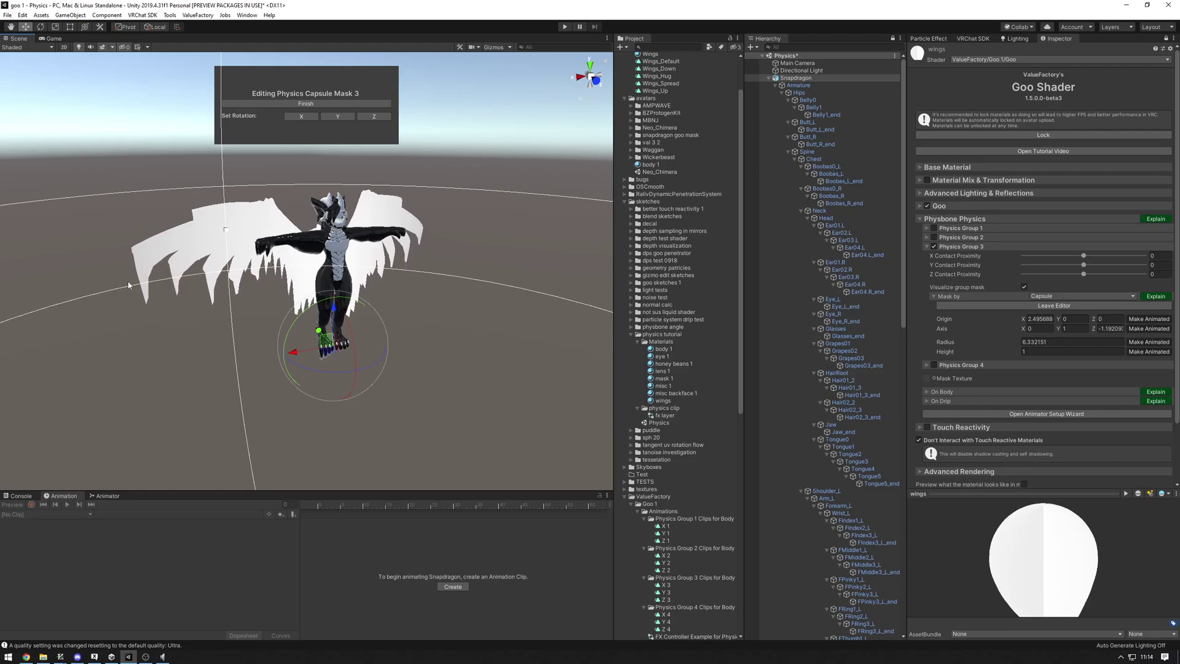
{"action": "scroll", "coordinate": [387, 286], "scroll_direction": "down", "scroll_amount": 3}
{"action": "left_click_drag", "start_coordinate": [321, 275], "coordinate": [656, 144]}
{"action": "right_click_drag", "start_coordinate": [376, 275], "coordinate": [260, 260]}
Widen the Physics Group 3 capsule mask radius to about 45.
{"action": "key", "text": "w"}
{"action": "key", "text": "a"}
{"action": "scroll", "coordinate": [430, 262], "scroll_direction": "up", "scroll_amount": 2}
{"action": "key", "text": "d"}
{"action": "key", "text": "s"}
{"action": "left_click_drag", "start_coordinate": [259, 260], "coordinate": [177, 257], "text": "alt"}
{"action": "key", "text": "s"}
{"action": "right_click_drag", "start_coordinate": [177, 258], "coordinate": [101, 252]}
{"action": "left_click_drag", "start_coordinate": [127, 245], "coordinate": [1131, 216]}
Finish editing the capsule mask and collapse the Physics Group 3 settings.
{"action": "key", "text": "a"}
{"action": "right_click_drag", "start_coordinate": [344, 258], "coordinate": [492, 264]}
{"action": "key", "text": "w"}
{"action": "scroll", "coordinate": [412, 261], "scroll_direction": "up", "scroll_amount": 3}
{"action": "left_click", "coordinate": [306, 103]}
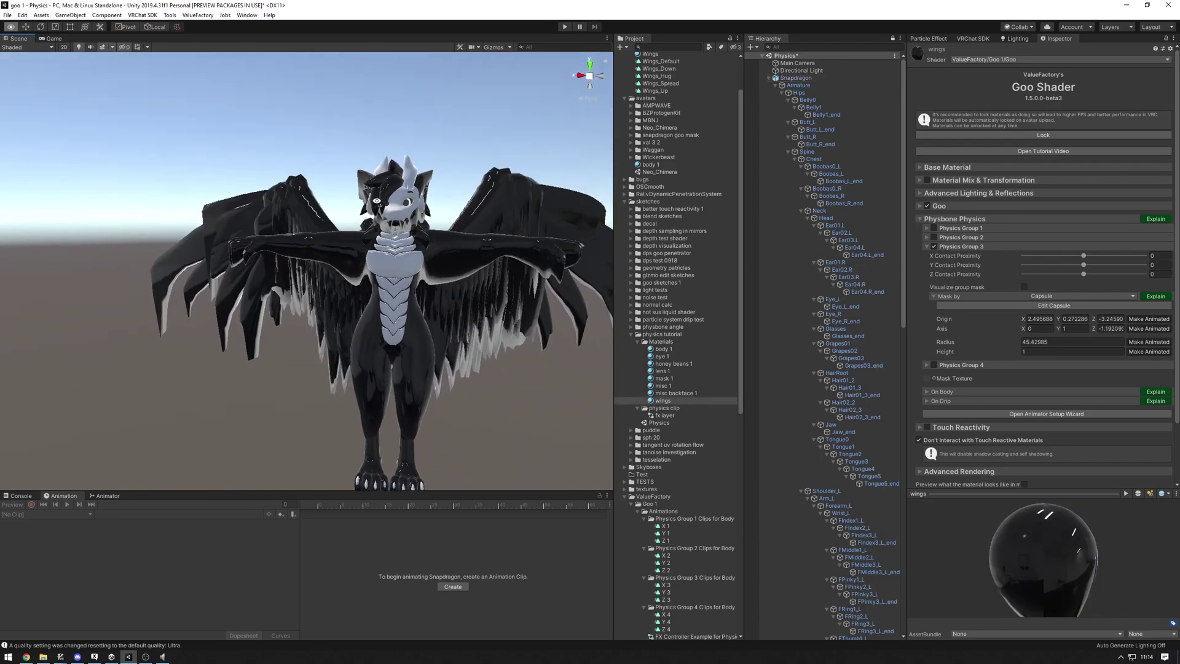
{"action": "left_click_drag", "start_coordinate": [369, 203], "coordinate": [430, 206], "text": "alt"}
{"action": "key", "text": "s"}
{"action": "key", "text": "a"}
{"action": "right_click_drag", "start_coordinate": [430, 206], "coordinate": [470, 212]}
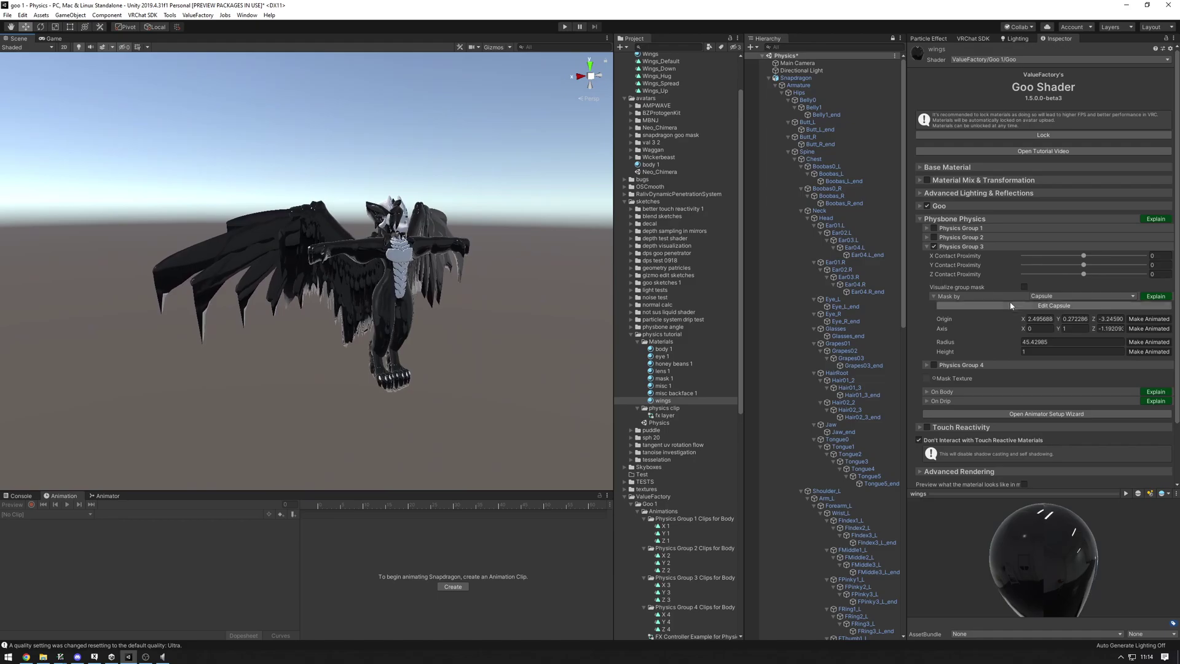
{"action": "left_click", "coordinate": [984, 249]}
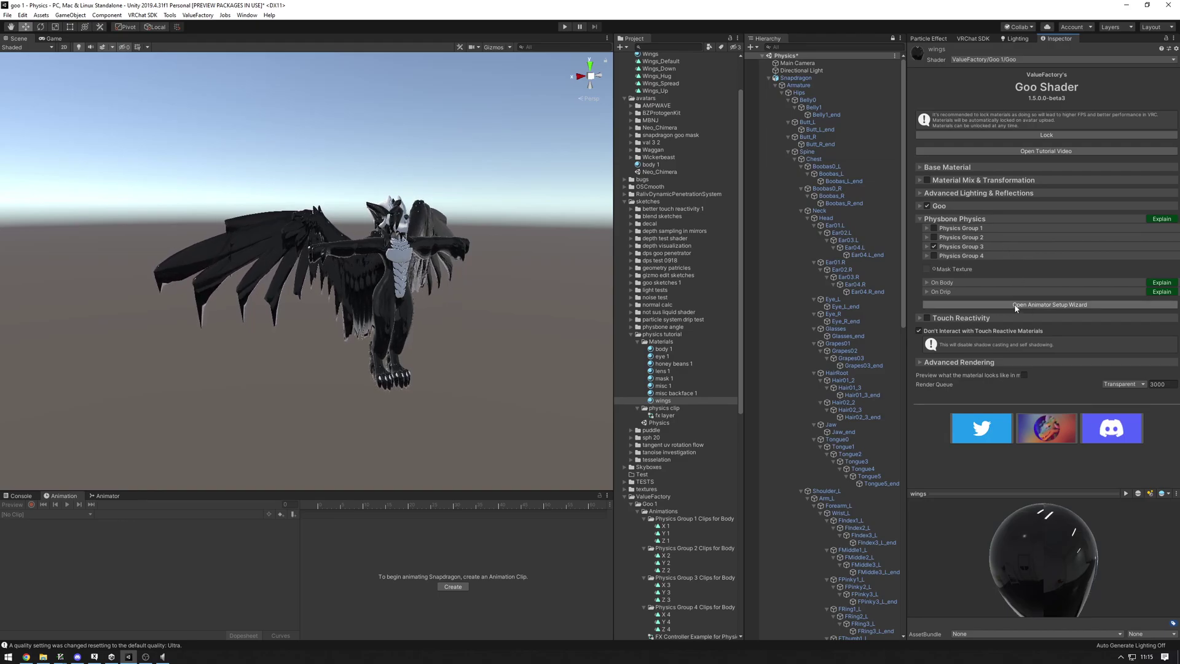
Open the Goo Physics Animation Clip Wizard and assign Snapdragon as its Avatar GameObject.
{"action": "left_click", "coordinate": [1086, 308]}
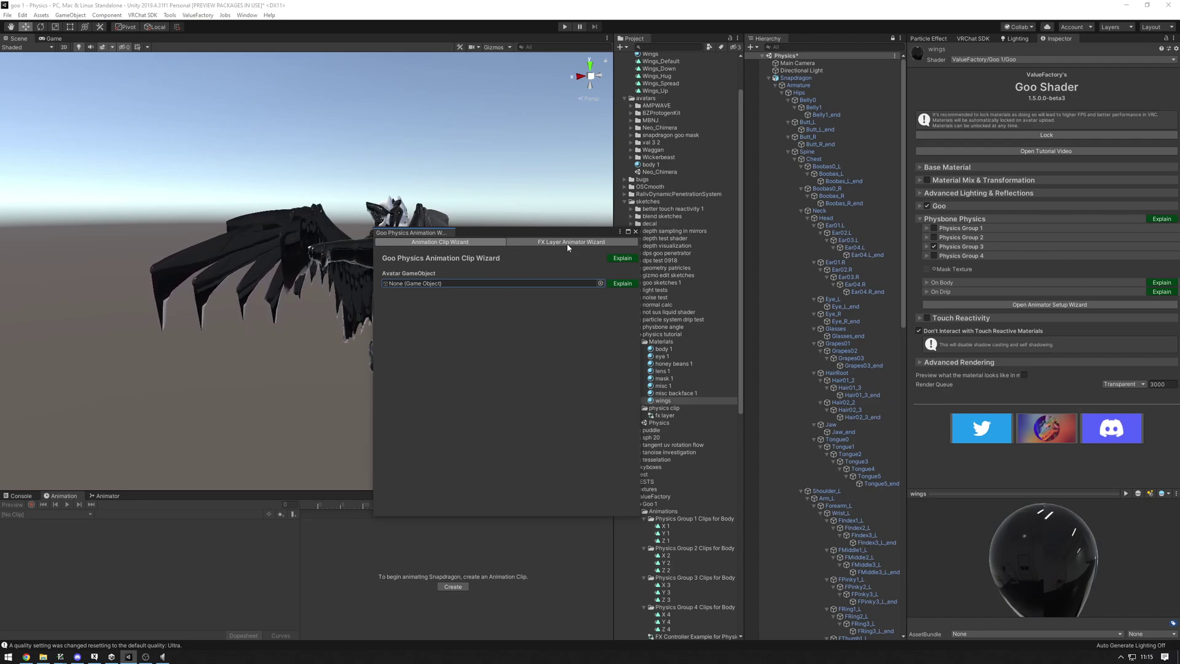
{"action": "left_click_drag", "start_coordinate": [577, 237], "coordinate": [408, 311]}
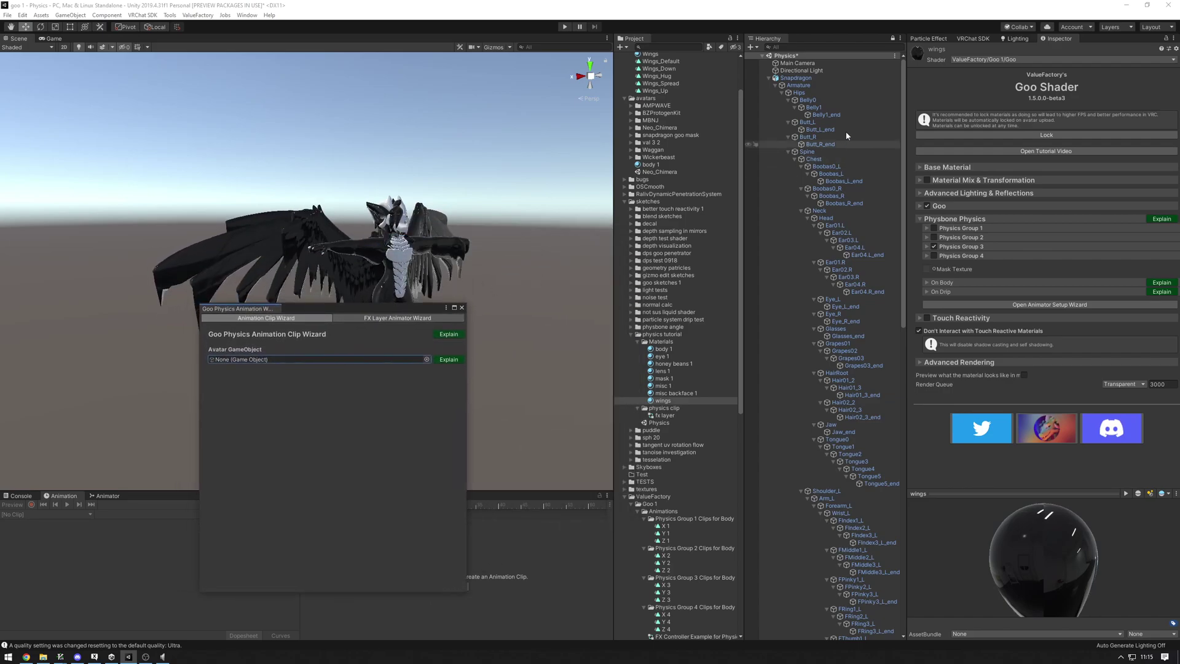
{"action": "left_click_drag", "start_coordinate": [810, 80], "coordinate": [291, 364]}
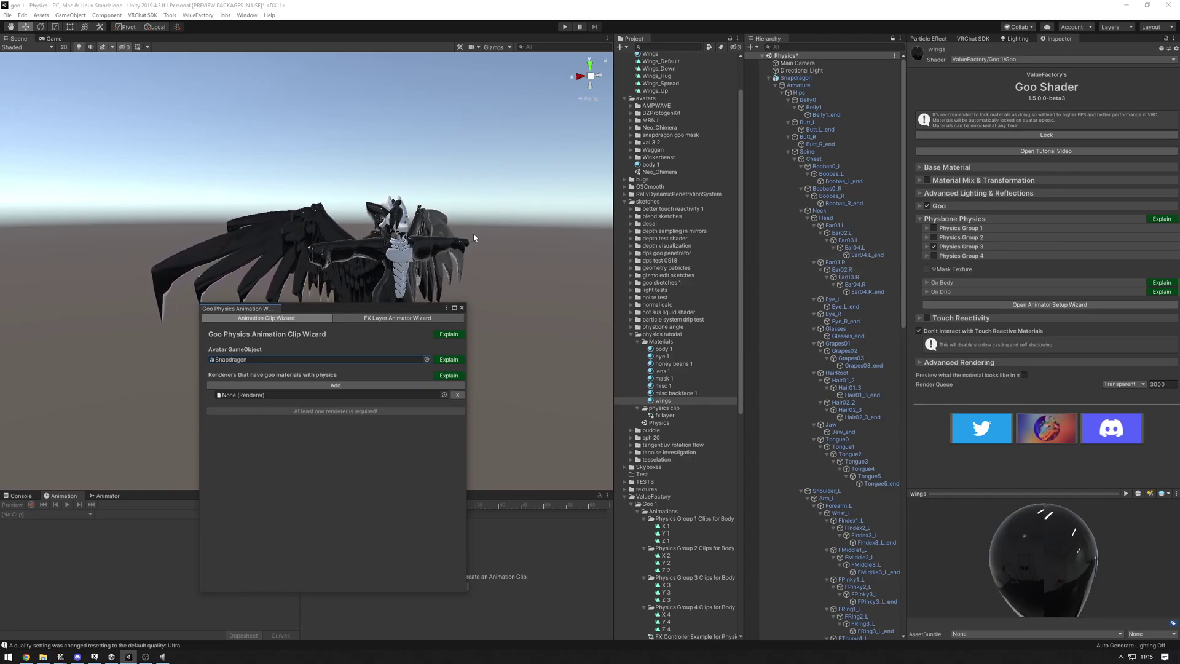
{"action": "right_click_drag", "start_coordinate": [283, 251], "coordinate": [327, 255]}
{"action": "scroll", "coordinate": [328, 254], "scroll_direction": "up", "scroll_amount": 5}
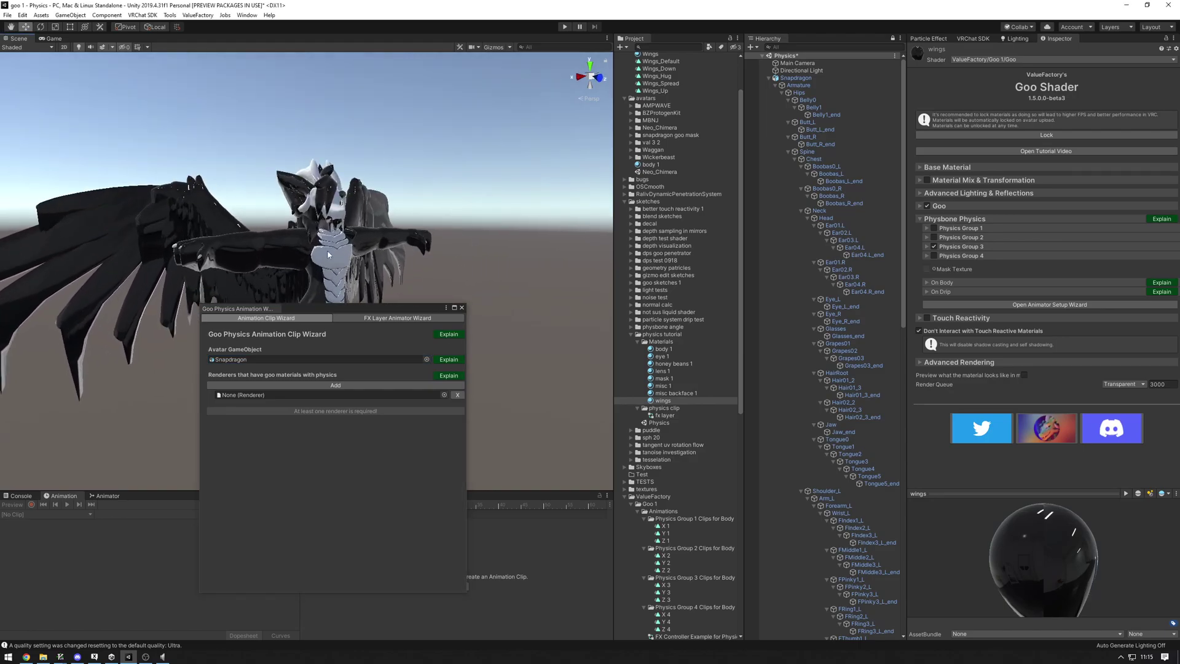
{"action": "left_click", "coordinate": [404, 251]}
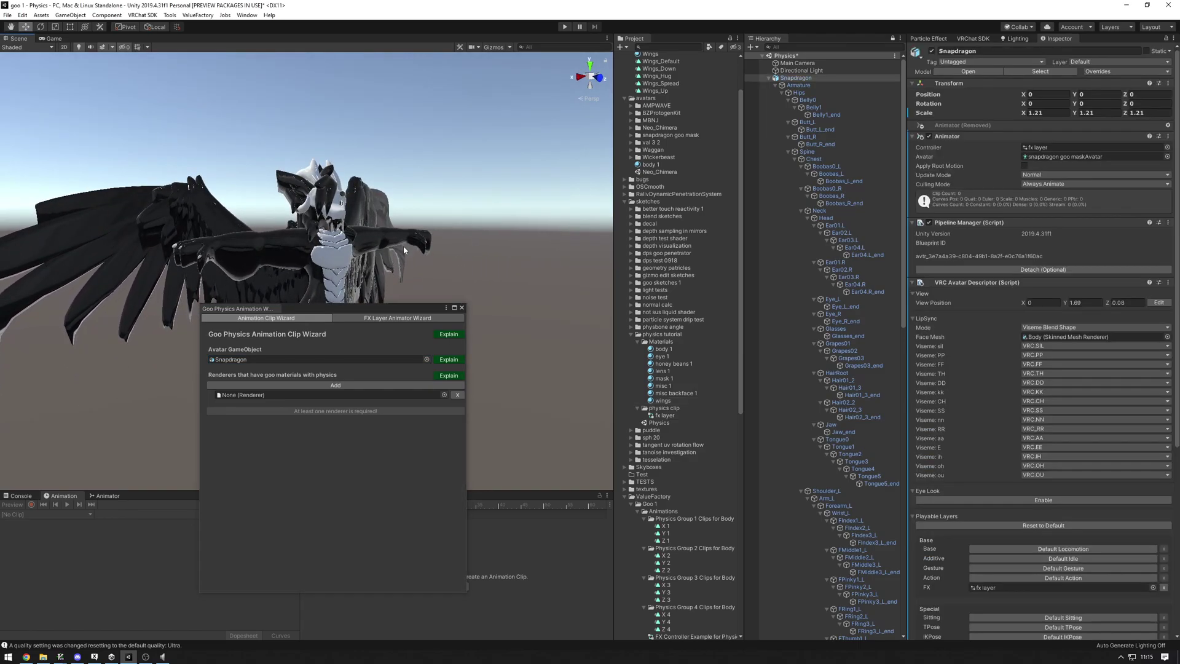
Assign the avatar's Body renderer to the wizard and add a second renderer slot.
{"action": "left_click", "coordinate": [775, 84]}
{"action": "left_click", "coordinate": [794, 93]}
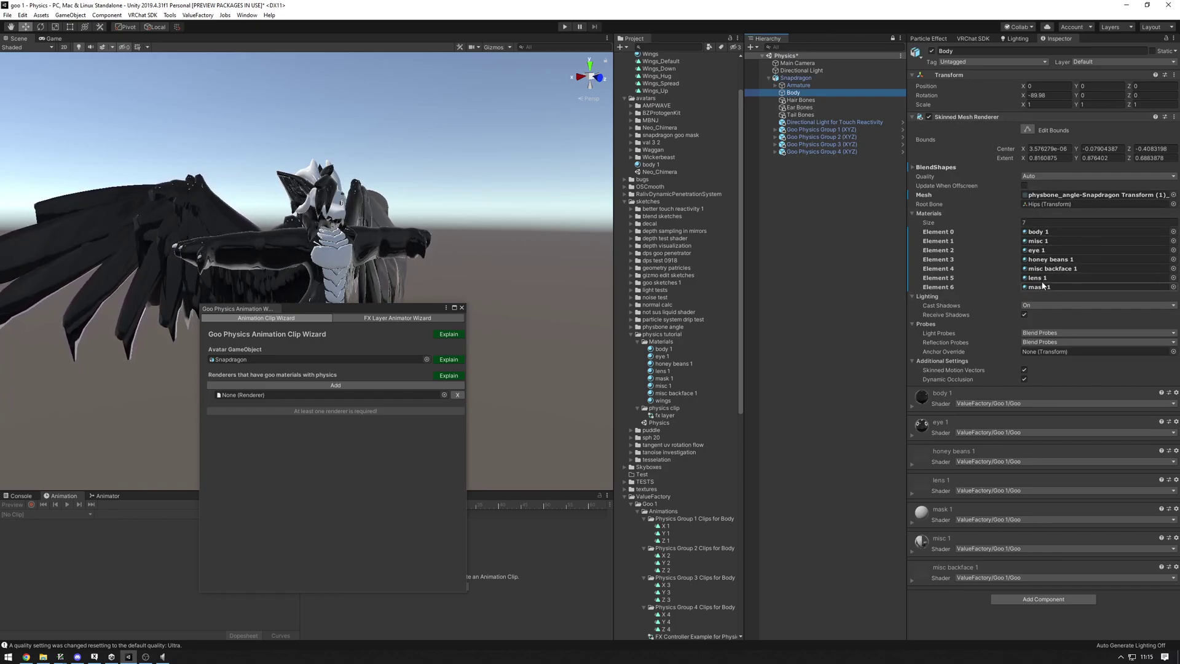
{"action": "left_click_drag", "start_coordinate": [817, 95], "coordinate": [320, 394]}
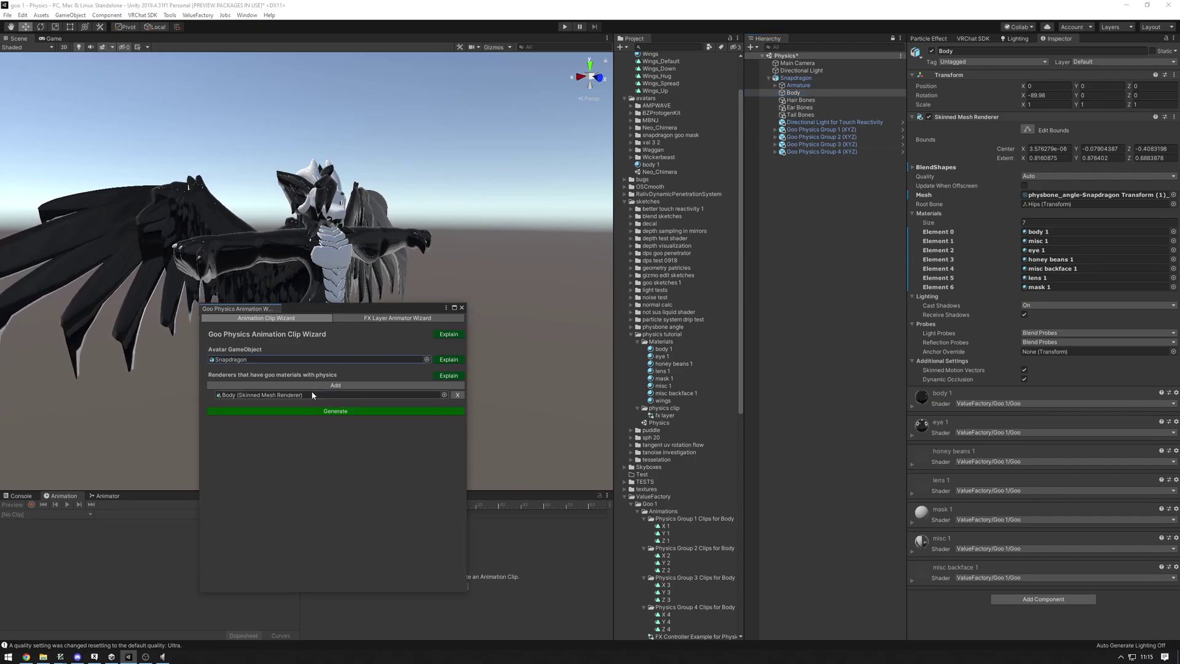
{"action": "left_click", "coordinate": [341, 385]}
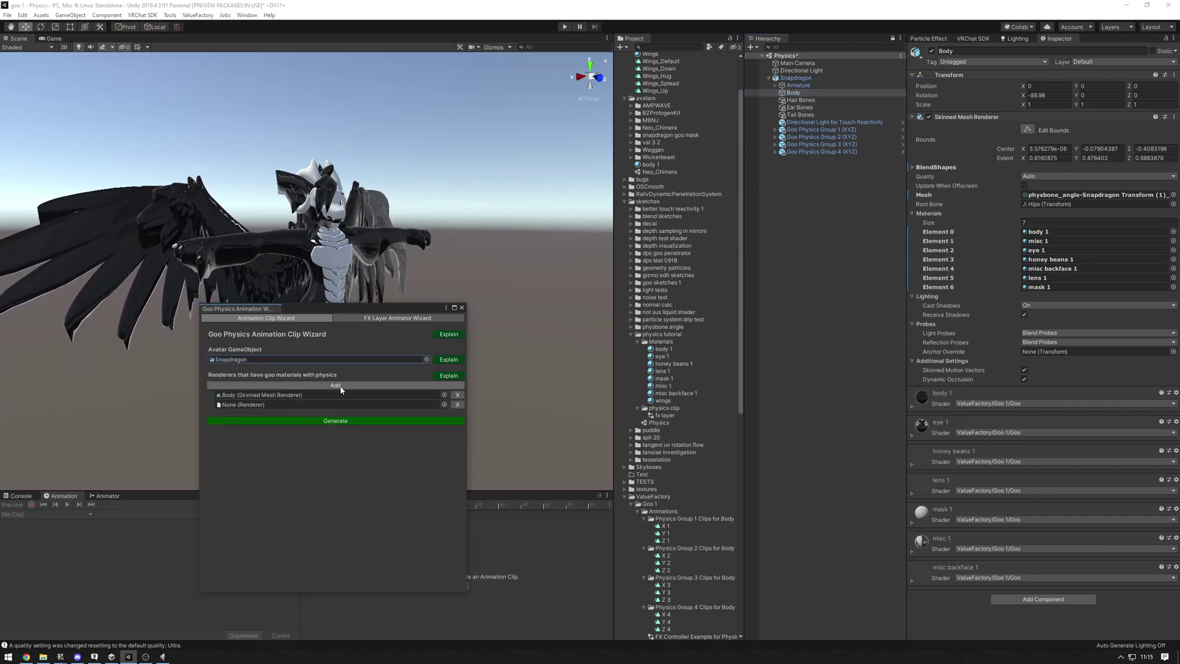
Put the AetherWings Body renderer into the second renderer slot.
{"action": "left_click", "coordinate": [775, 85], "text": "alt"}
{"action": "scroll", "coordinate": [868, 411], "scroll_direction": "down", "scroll_amount": 3}
{"action": "scroll", "coordinate": [865, 415], "scroll_direction": "down", "scroll_amount": 8}
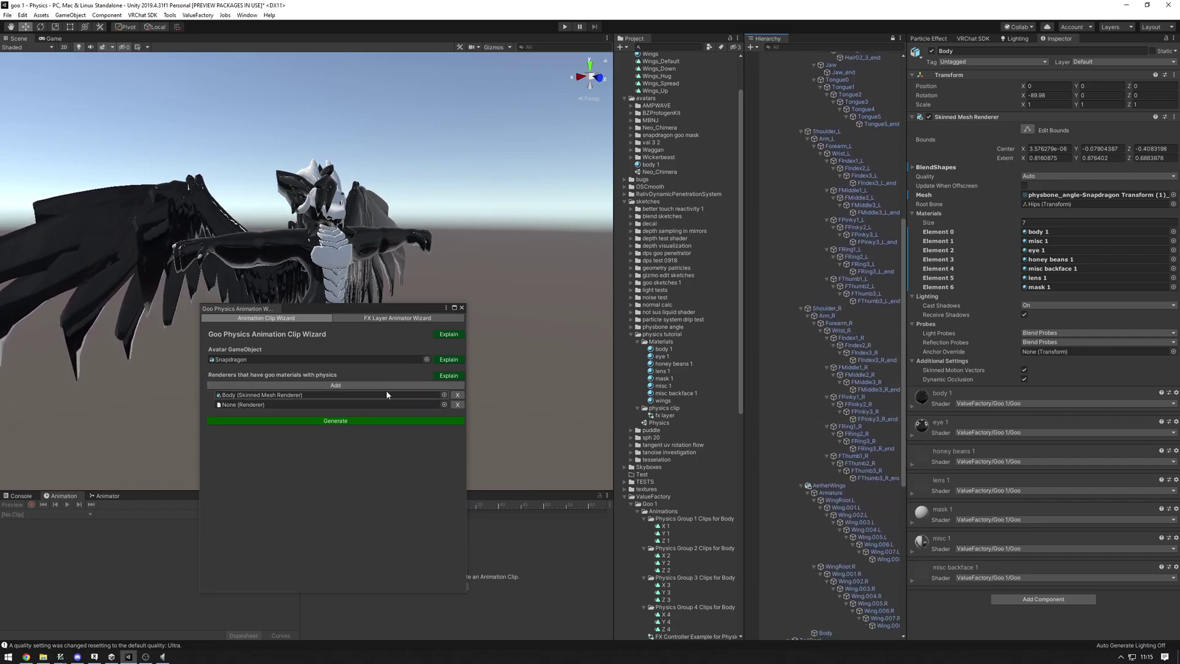
{"action": "scroll", "coordinate": [788, 363], "scroll_direction": "down", "scroll_amount": 6}
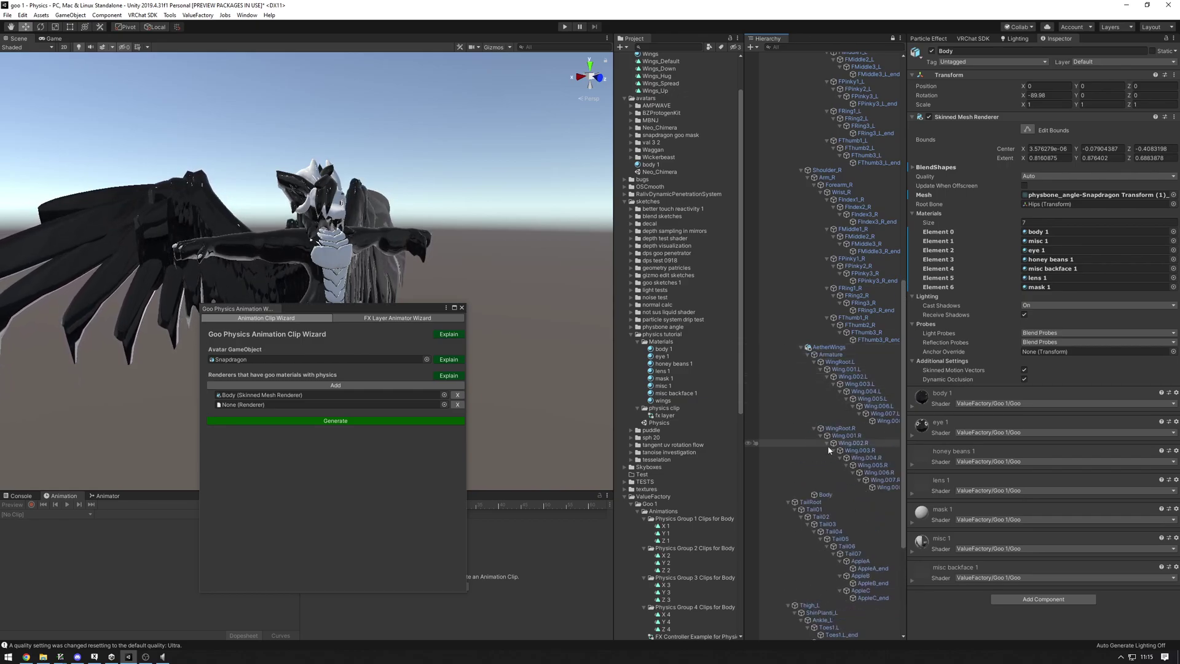
{"action": "left_click", "coordinate": [827, 494]}
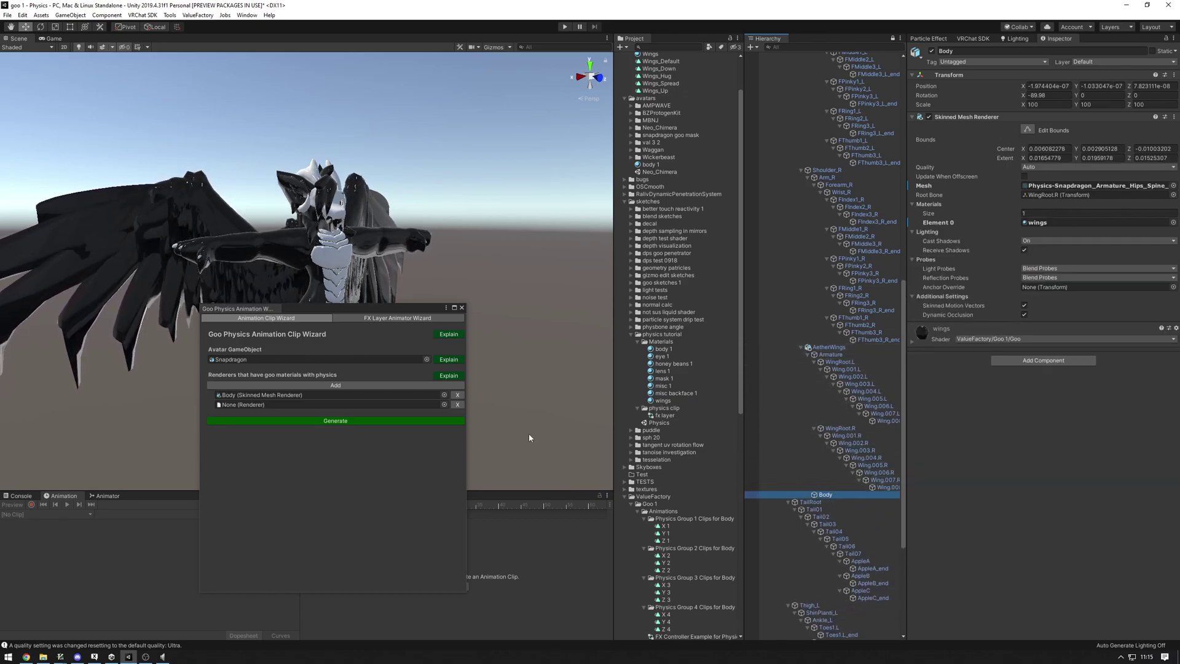
{"action": "left_click_drag", "start_coordinate": [826, 495], "coordinate": [295, 404]}
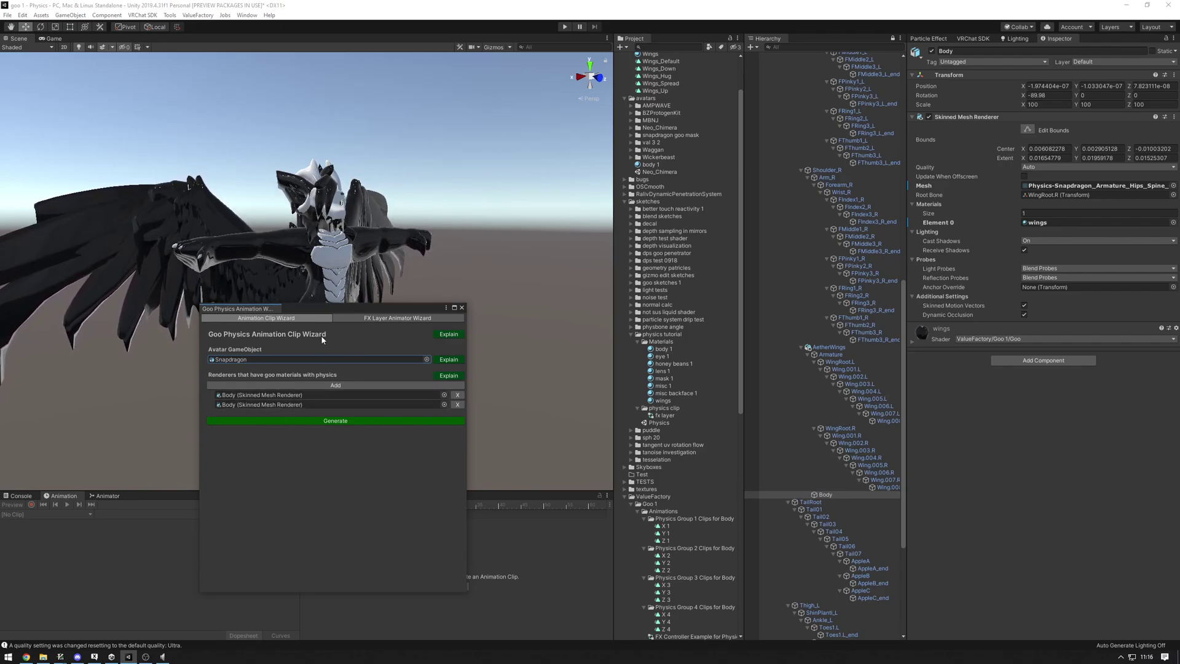
Generate the clips into a new 'clip' folder under Assets/sketches/physics tutorial/physics clip.
{"action": "left_click", "coordinate": [434, 421]}
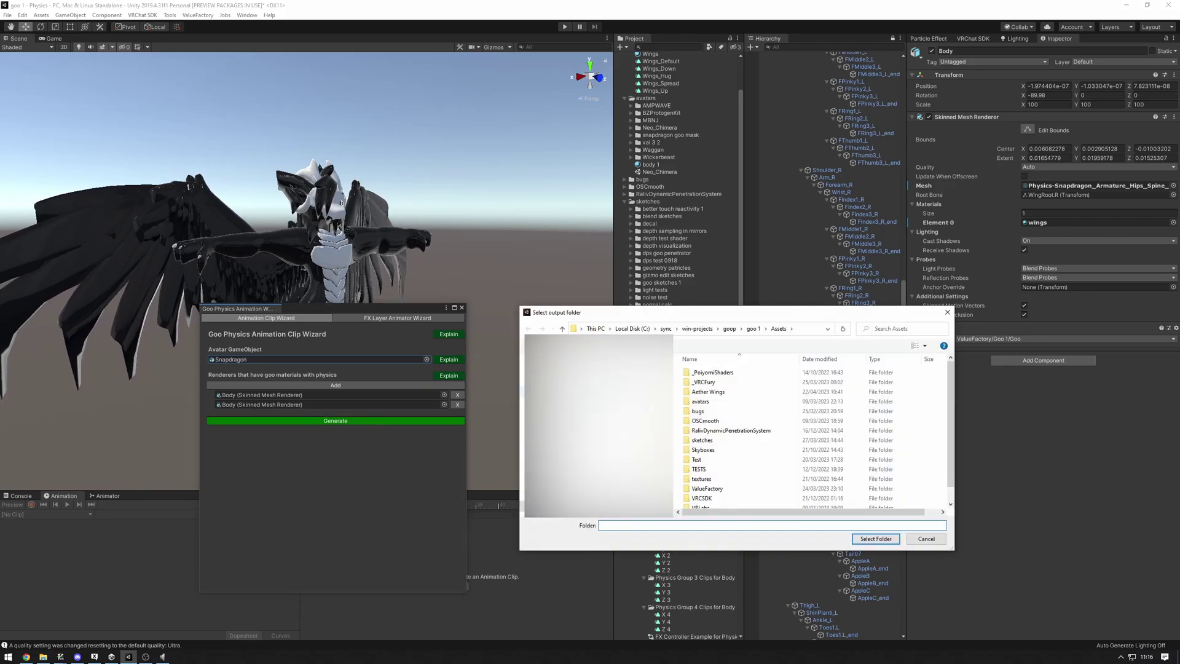
{"action": "scroll", "coordinate": [723, 430], "scroll_direction": "down", "scroll_amount": 1}
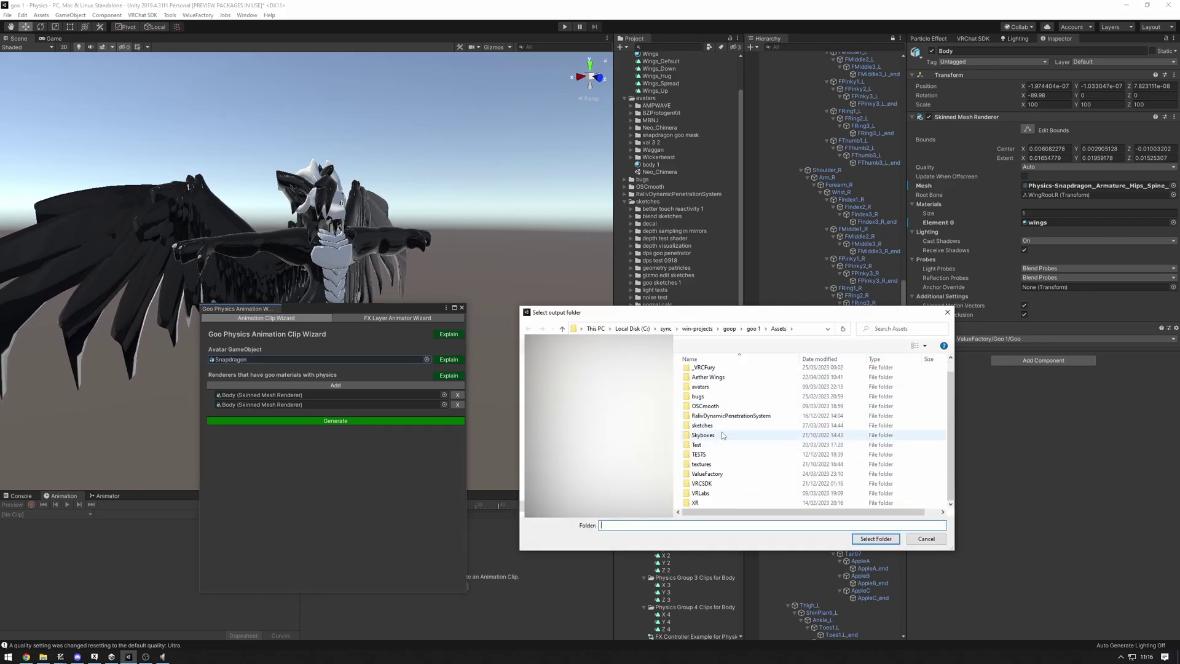
{"action": "scroll", "coordinate": [723, 436], "scroll_direction": "up", "scroll_amount": 1}
{"action": "scroll", "coordinate": [725, 430], "scroll_direction": "down", "scroll_amount": 1}
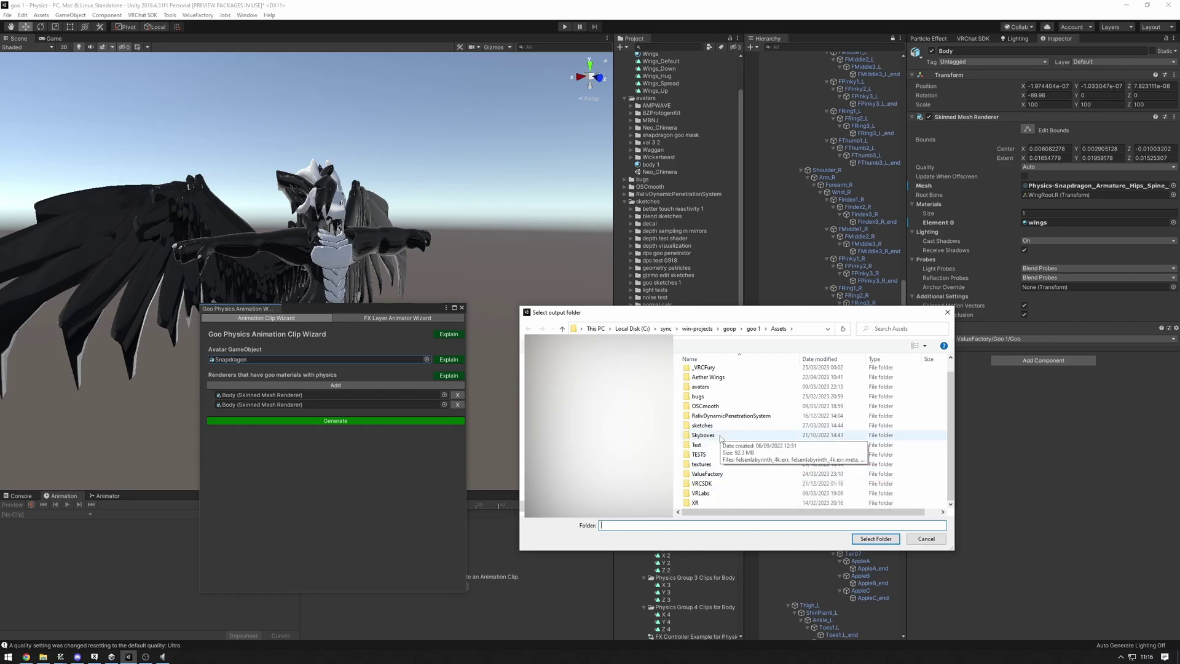
{"action": "double_click", "coordinate": [702, 425]}
{"action": "scroll", "coordinate": [729, 480], "scroll_direction": "down", "scroll_amount": 3}
{"action": "double_click", "coordinate": [719, 454]}
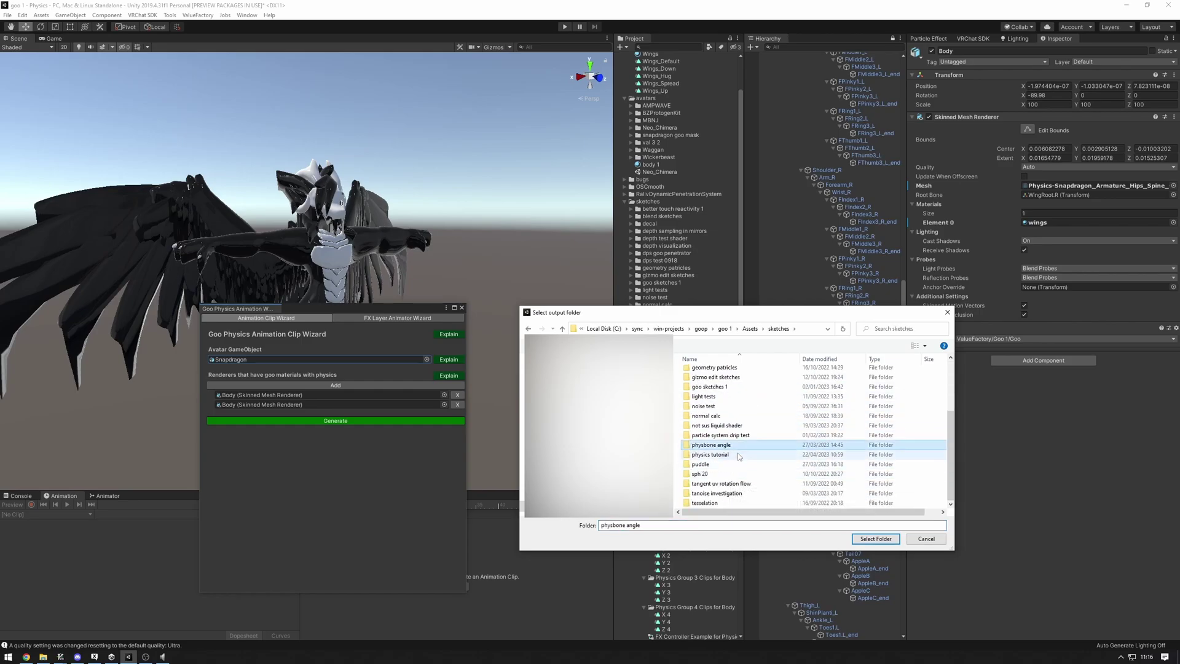
{"action": "left_click", "coordinate": [729, 382]}
{"action": "double_click", "coordinate": [729, 382]}
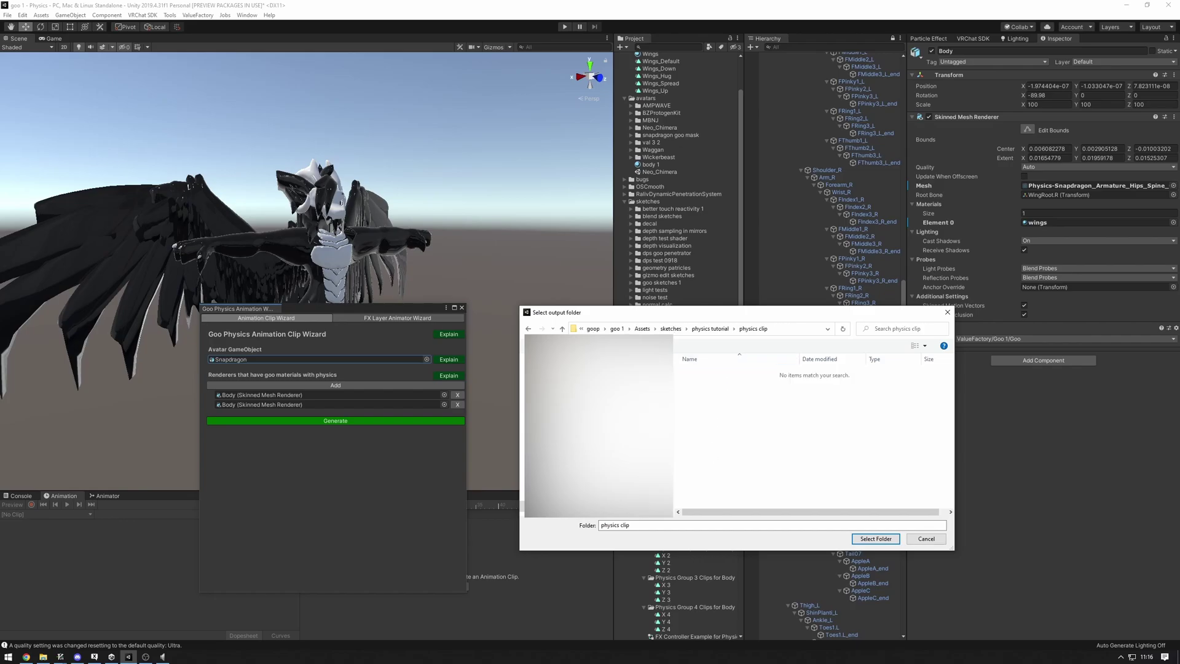
{"action": "key", "text": "ctrl+shift+n"}
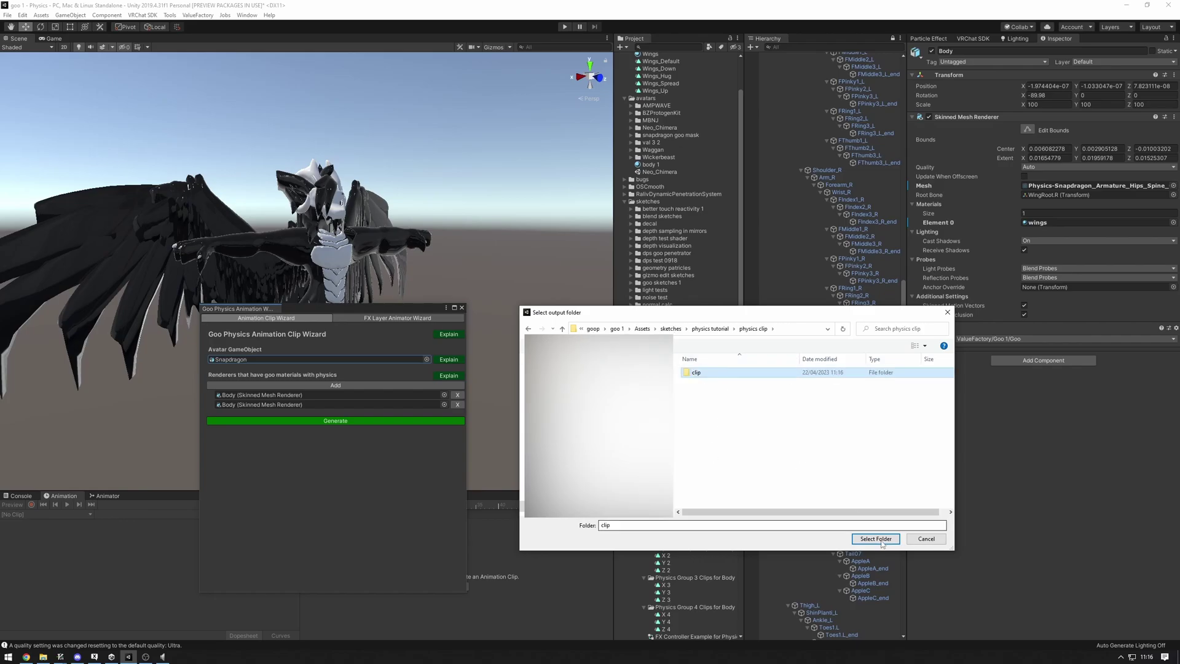
{"action": "left_click", "coordinate": [881, 541]}
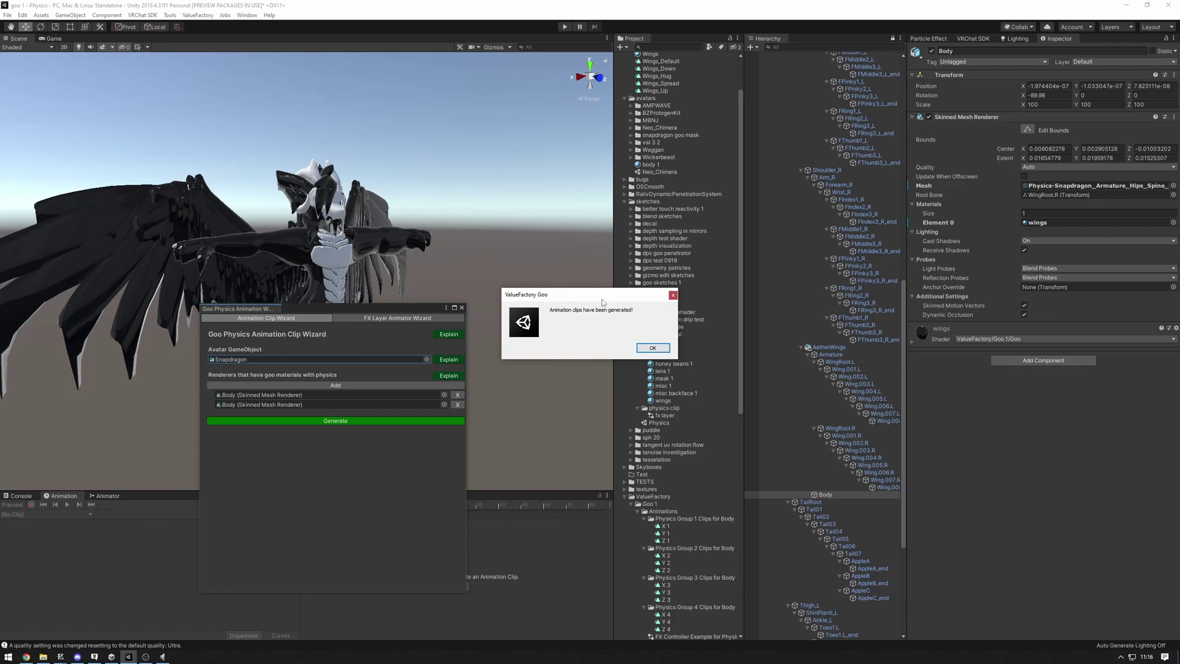
Dismiss the generation message and expand the Group 1–4 folders to show their X, Y, Z clips.
{"action": "left_click", "coordinate": [653, 348]}
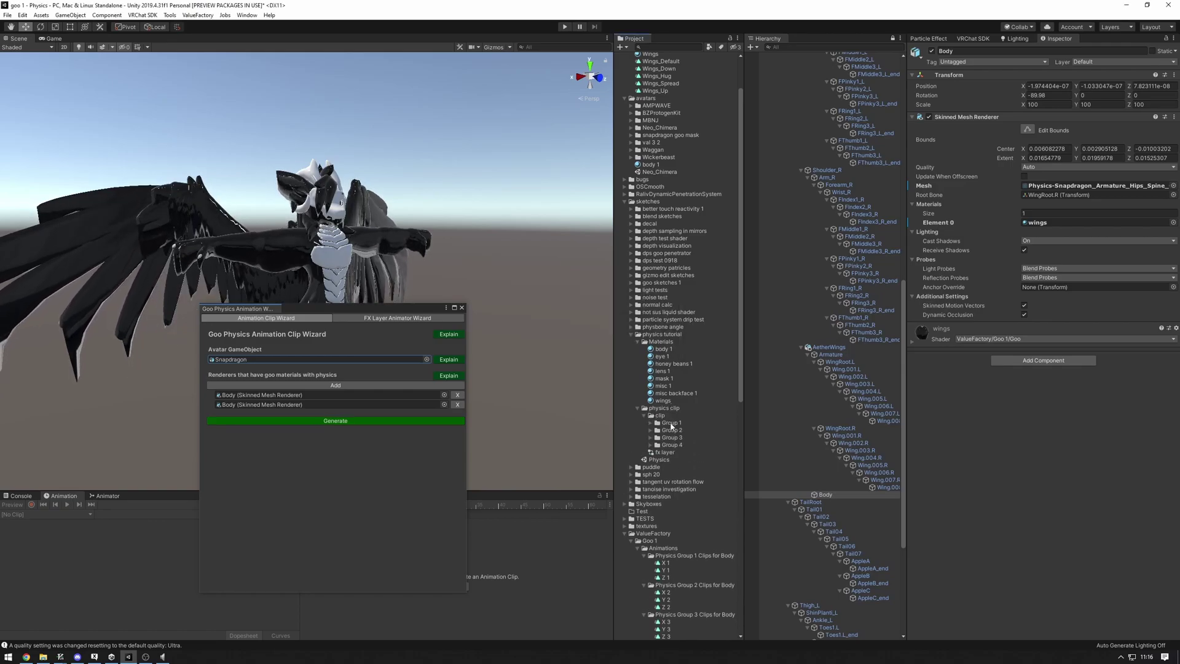
{"action": "left_click", "coordinate": [650, 423]}
{"action": "left_click", "coordinate": [650, 452]}
{"action": "left_click", "coordinate": [650, 482]}
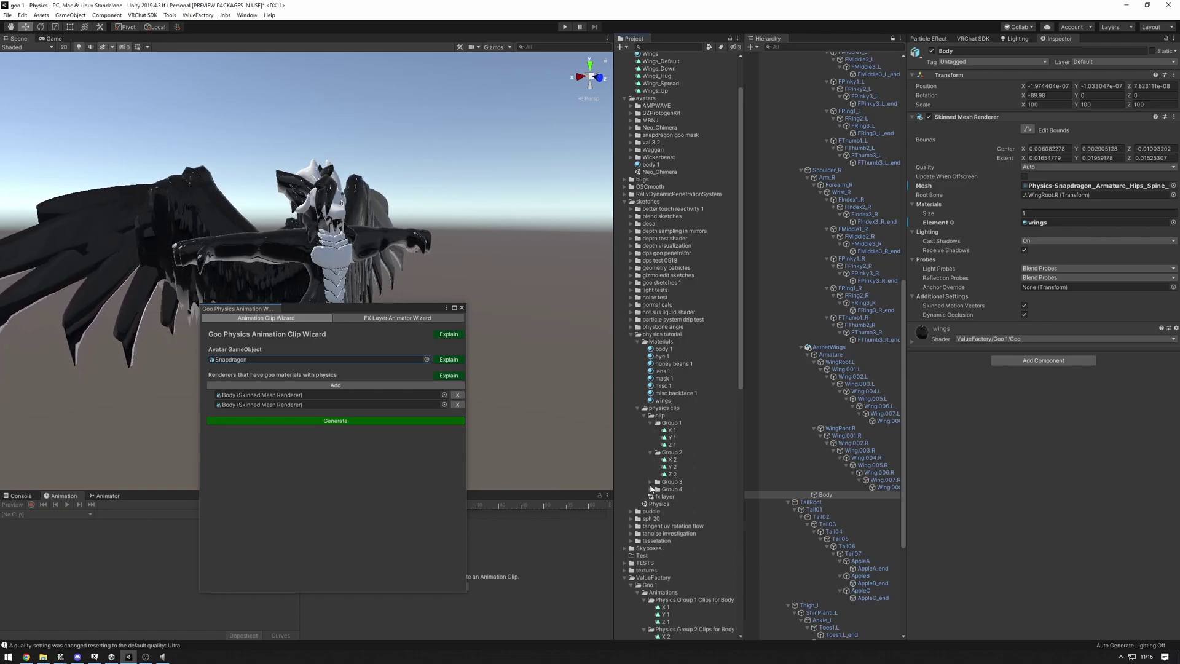
{"action": "left_click", "coordinate": [651, 512]}
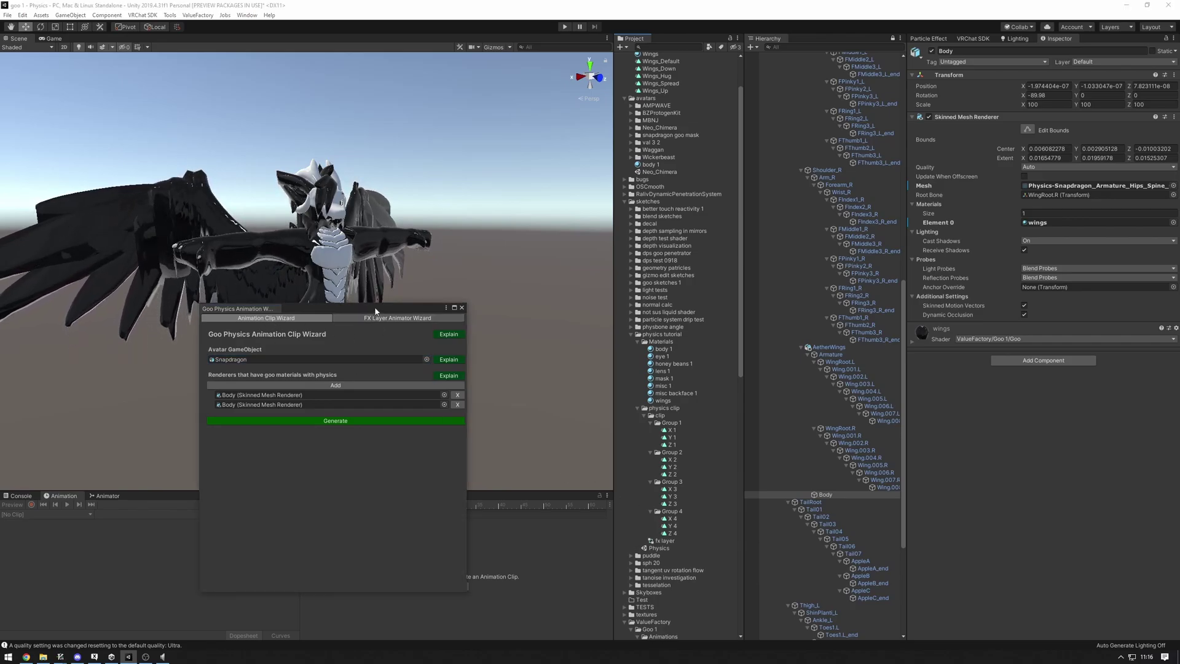
{"action": "left_click_drag", "start_coordinate": [394, 308], "coordinate": [994, 272]}
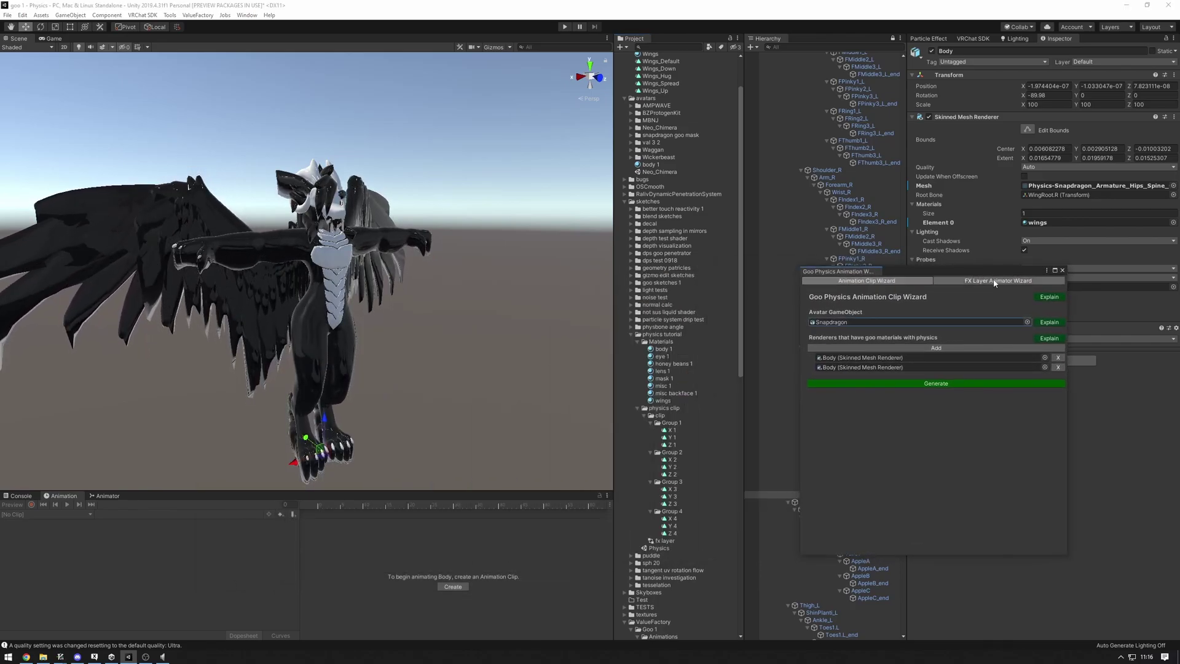
Switch to the FX Layer Animator Wizard and drag the avatar's fx layer controller into its field.
{"action": "left_click", "coordinate": [994, 281]}
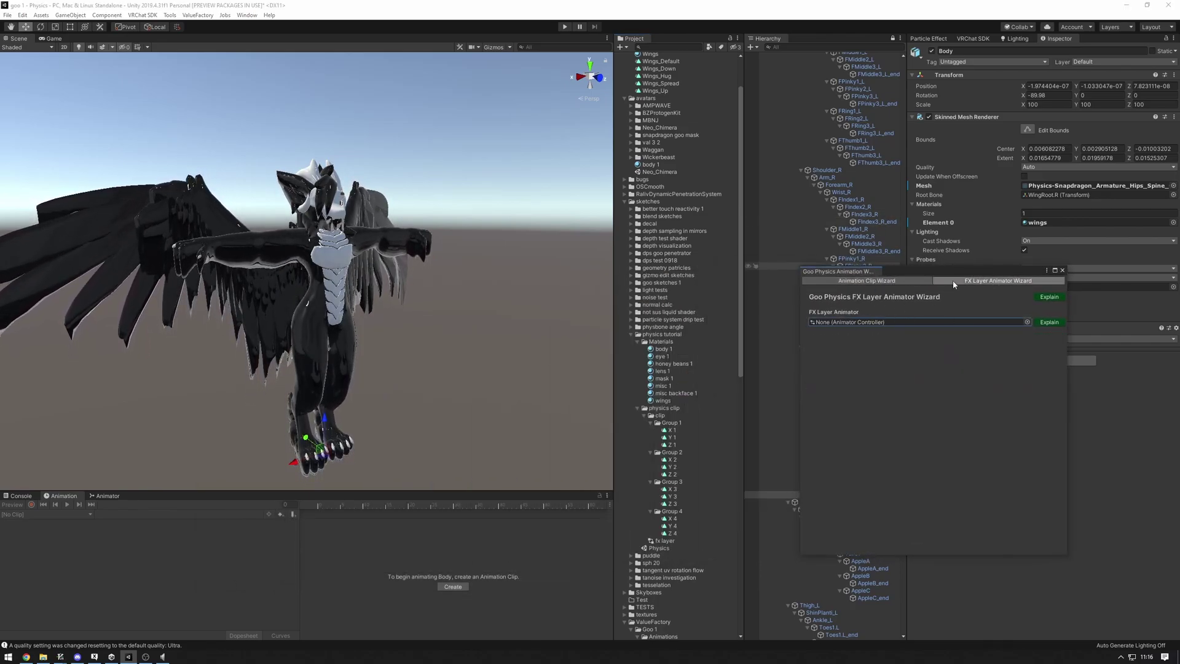
{"action": "left_click_drag", "start_coordinate": [960, 272], "coordinate": [417, 265]}
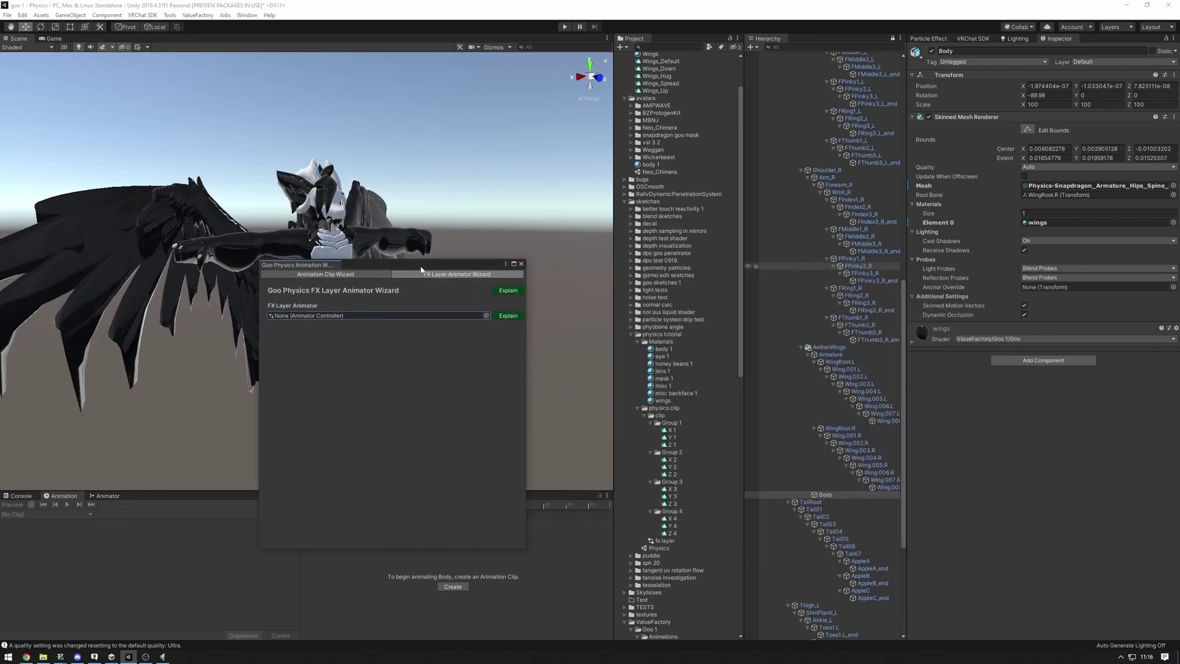
{"action": "scroll", "coordinate": [742, 443], "scroll_direction": "down", "scroll_amount": 2}
{"action": "scroll", "coordinate": [892, 348], "scroll_direction": "up", "scroll_amount": 15}
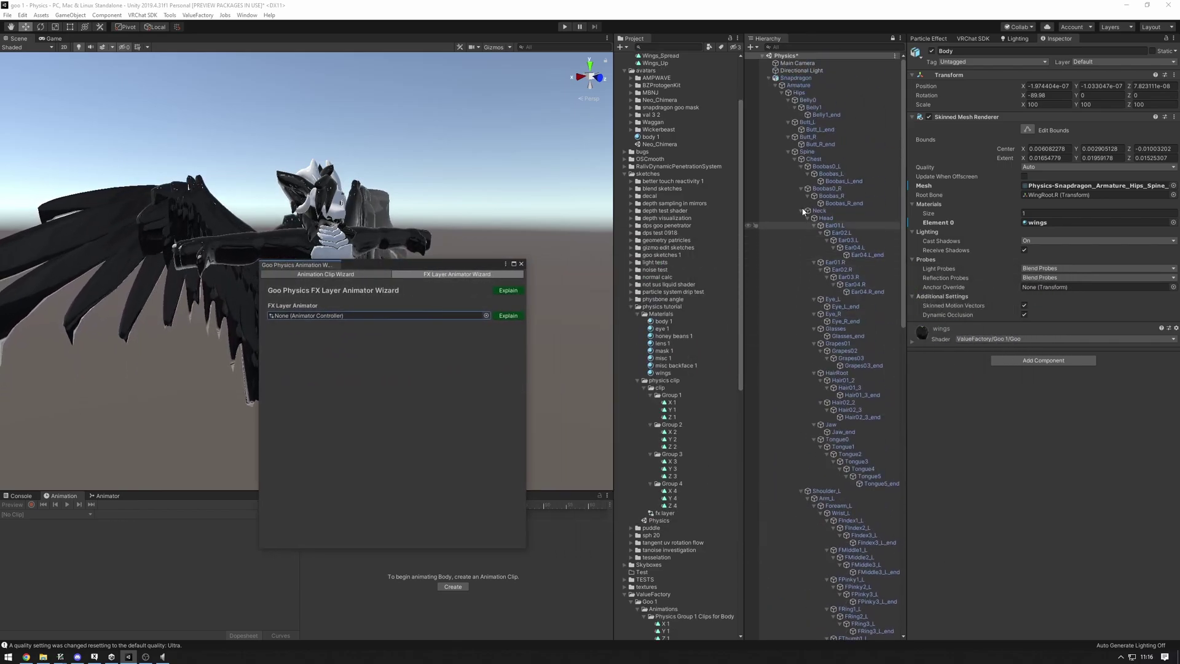
{"action": "left_click", "coordinate": [796, 78]}
{"action": "scroll", "coordinate": [1101, 275], "scroll_direction": "down", "scroll_amount": 5}
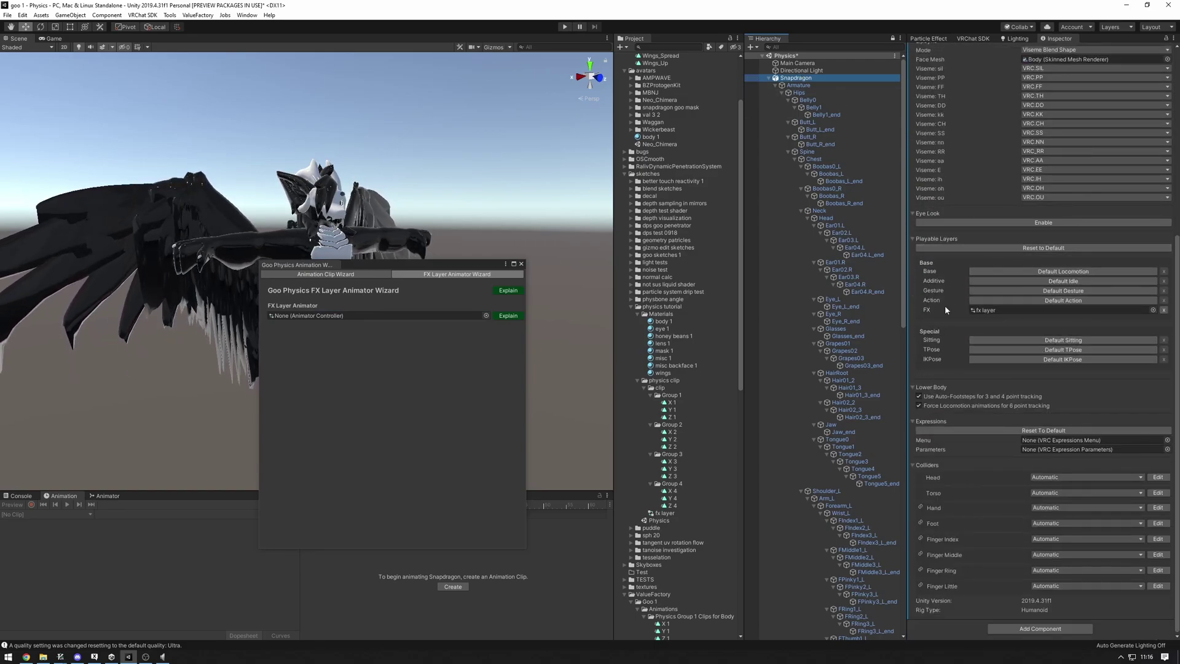
{"action": "left_click", "coordinate": [984, 309]}
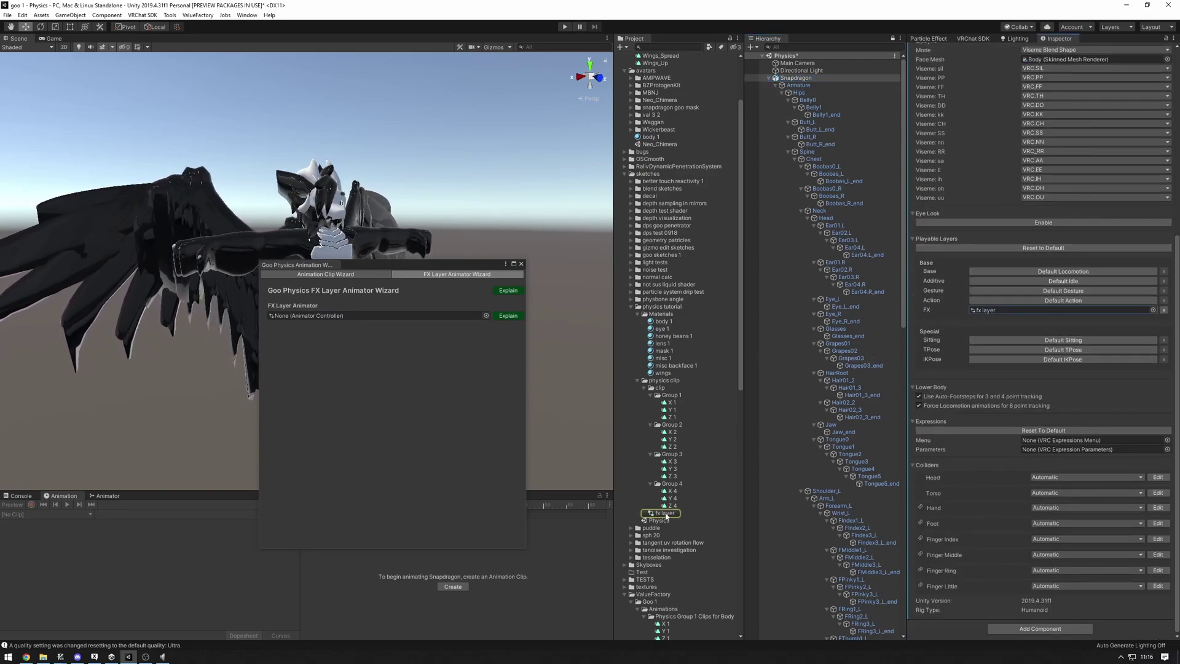
{"action": "left_click_drag", "start_coordinate": [665, 517], "coordinate": [402, 316]}
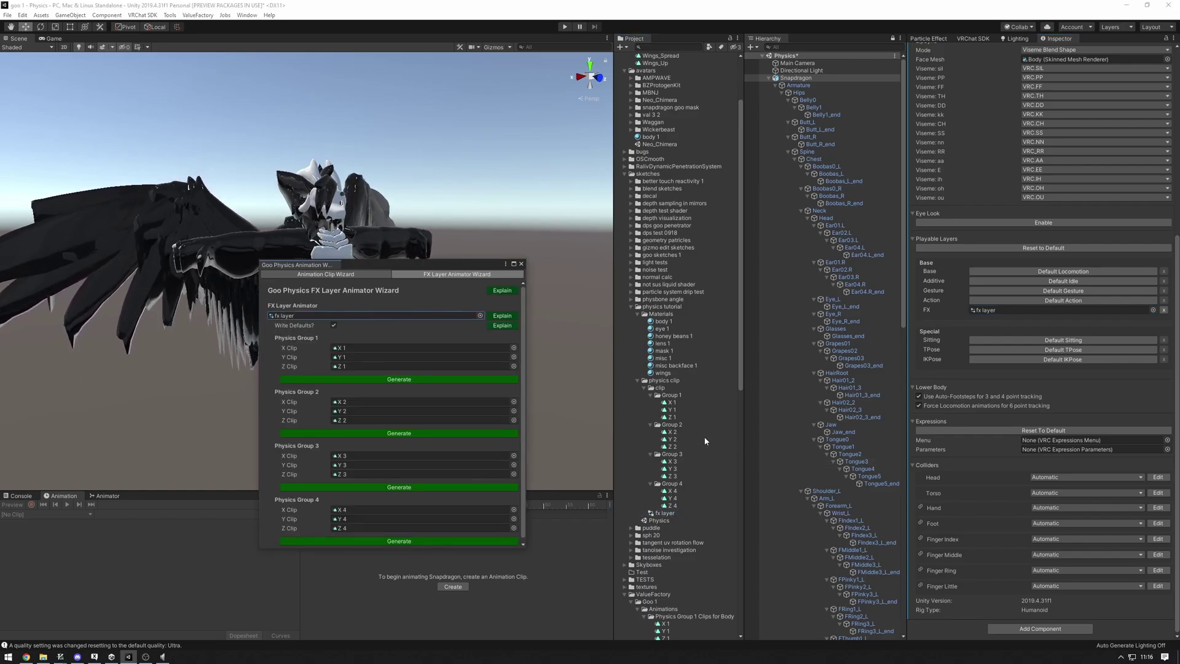
{"action": "right_click", "coordinate": [661, 307]}
{"action": "mouse_move", "coordinate": [689, 314]}
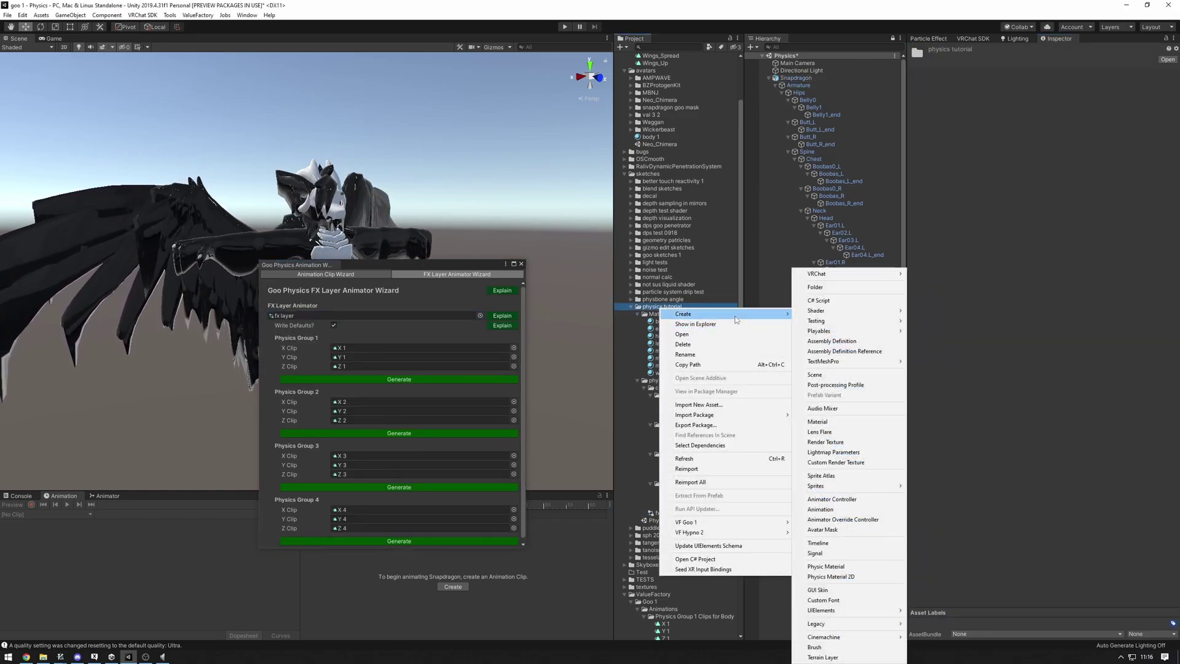
{"action": "left_click", "coordinate": [846, 499]}
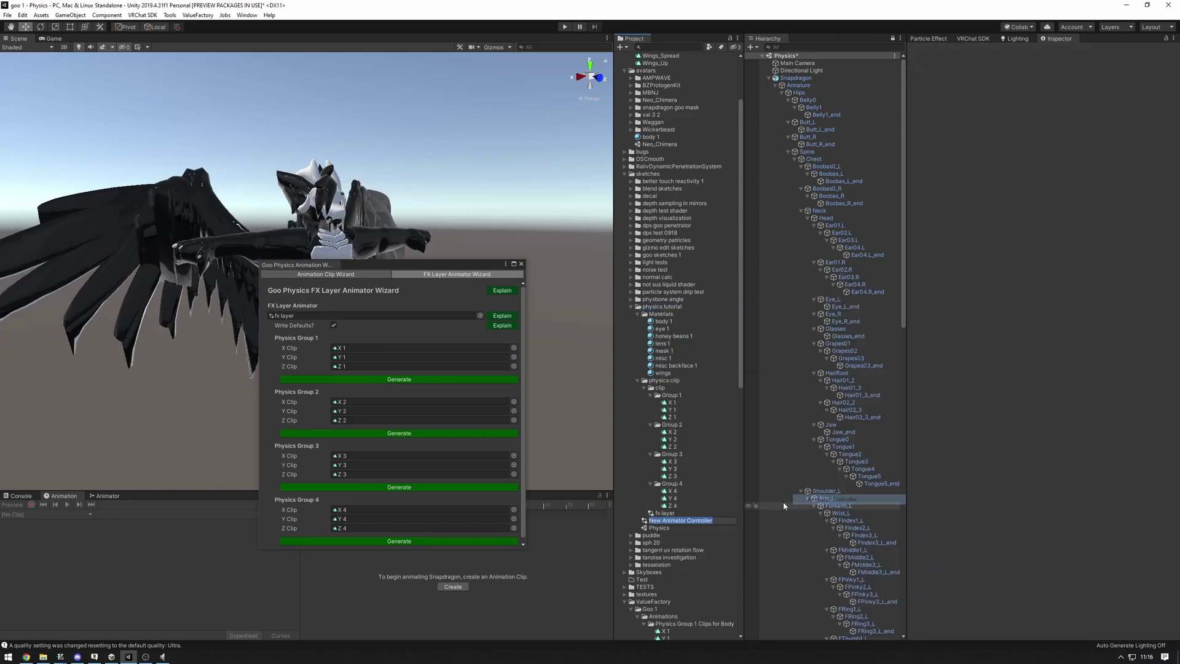
{"action": "left_click", "coordinate": [796, 79]}
{"action": "scroll", "coordinate": [998, 290], "scroll_direction": "down", "scroll_amount": 10}
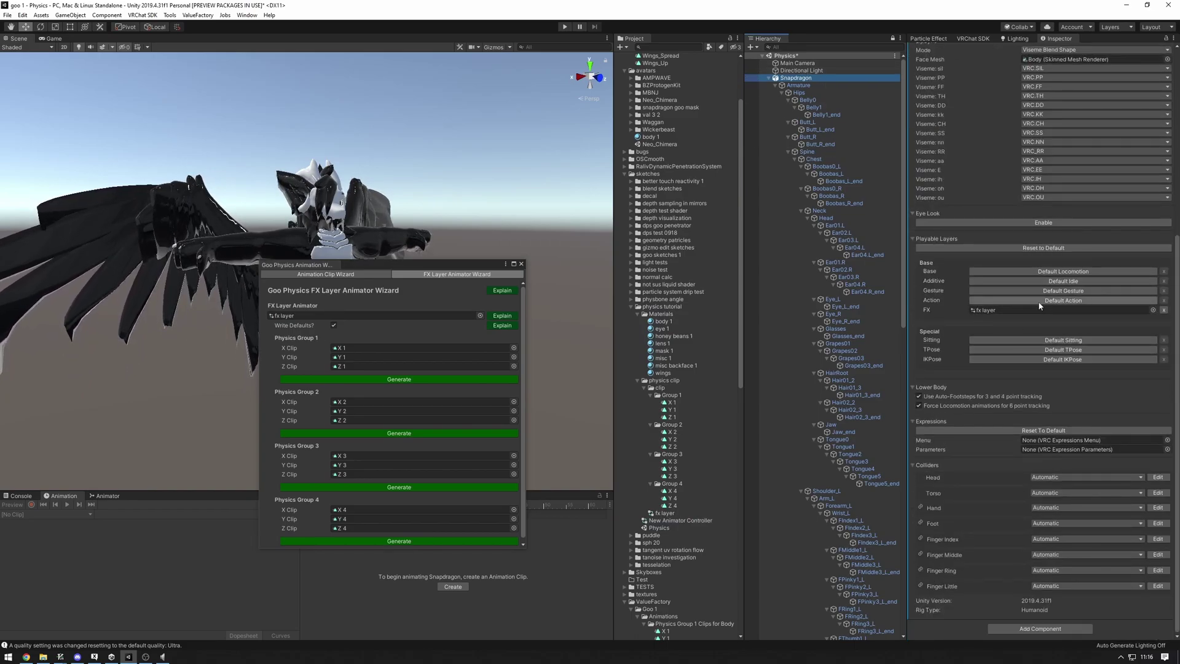
{"action": "left_click", "coordinate": [1047, 301]}
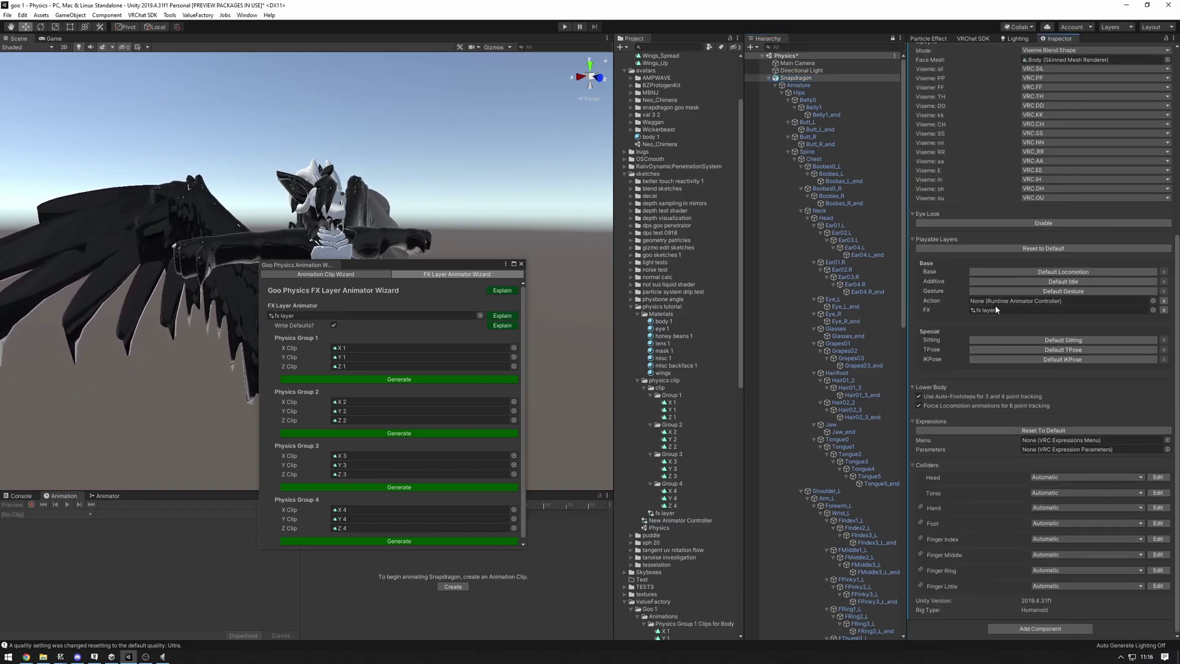
{"action": "left_click", "coordinate": [1164, 301]}
{"action": "left_click", "coordinate": [1164, 310]}
{"action": "left_click", "coordinate": [1066, 311]}
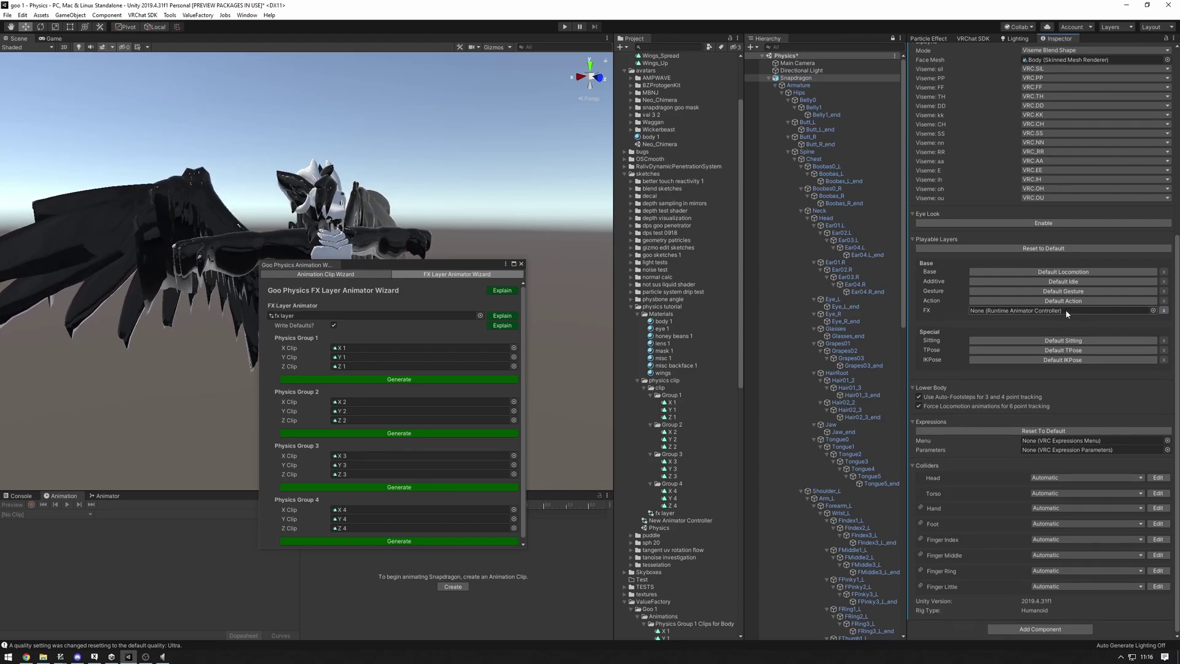
{"action": "left_click_drag", "start_coordinate": [679, 524], "coordinate": [1063, 310]}
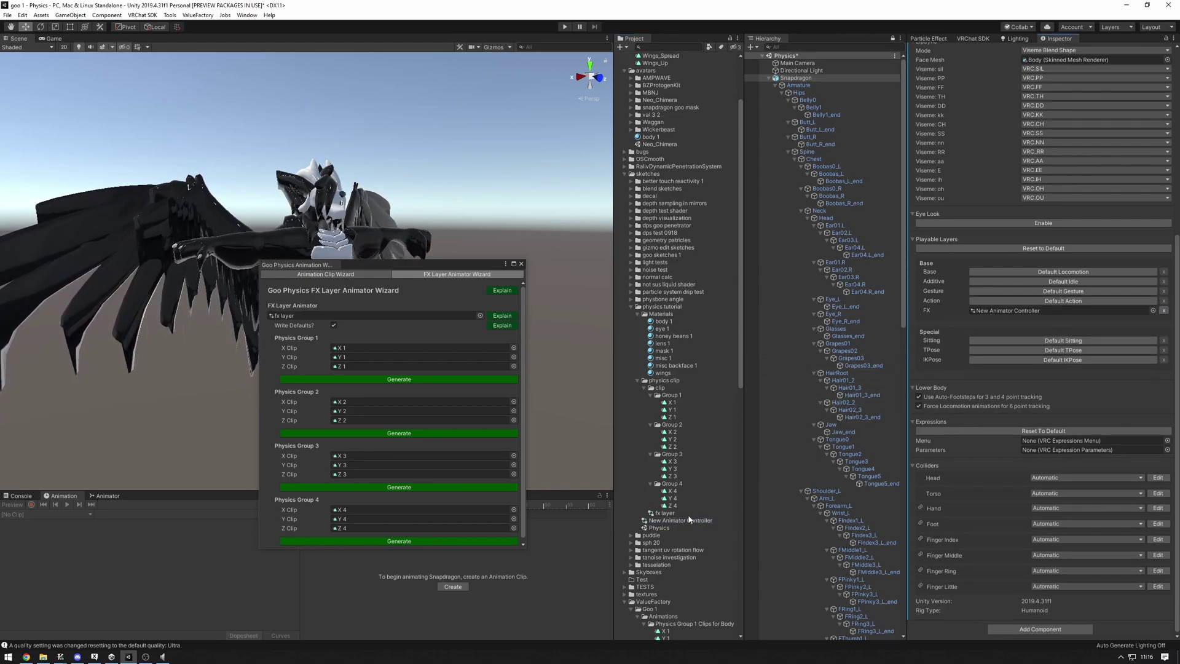
{"action": "key", "text": "ctrl+z"}
{"action": "key", "text": "ctrl+z"}
{"action": "key", "text": "ctrl+z"}
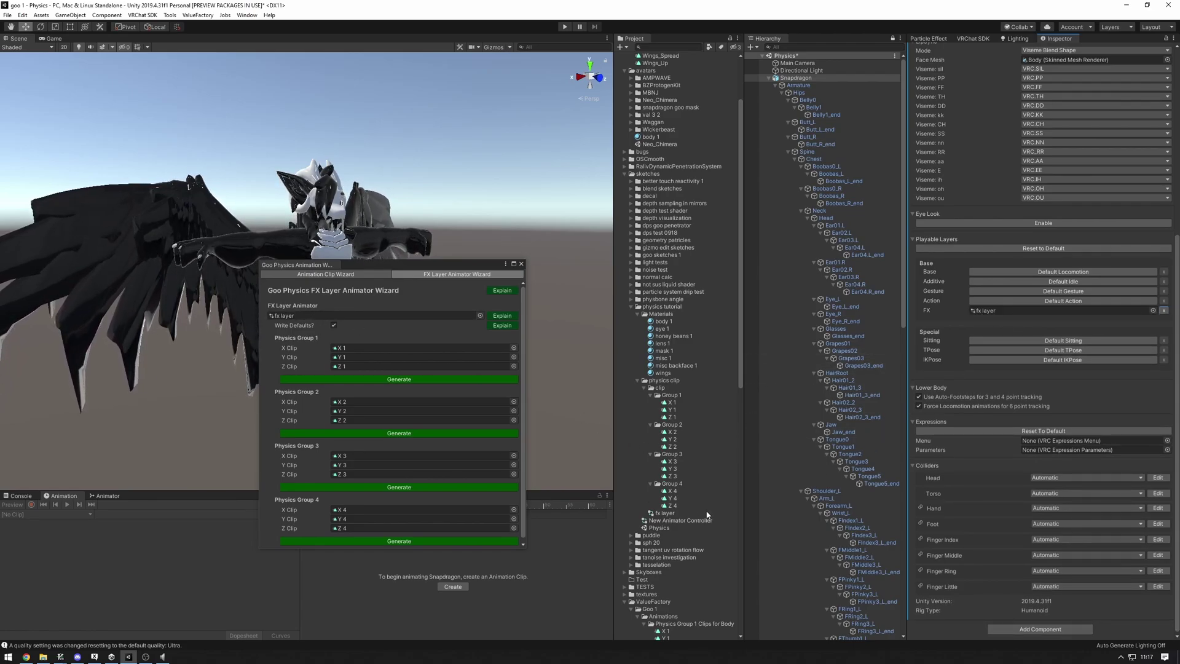
{"action": "left_click", "coordinate": [684, 520]}
{"action": "key", "text": "shift+Delete"}
{"action": "left_click_drag", "start_coordinate": [369, 265], "coordinate": [800, 213]}
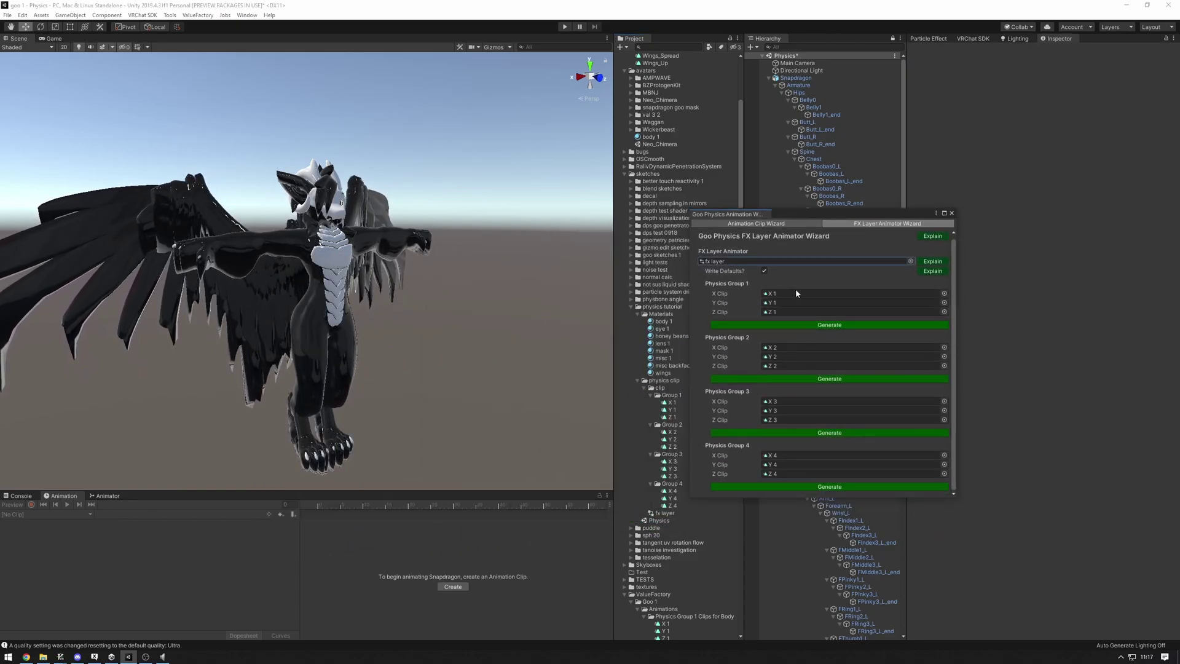
Generate FX layers for Physics Groups 1, 2, 3 and 4, then enter Play mode.
{"action": "left_click", "coordinate": [757, 223]}
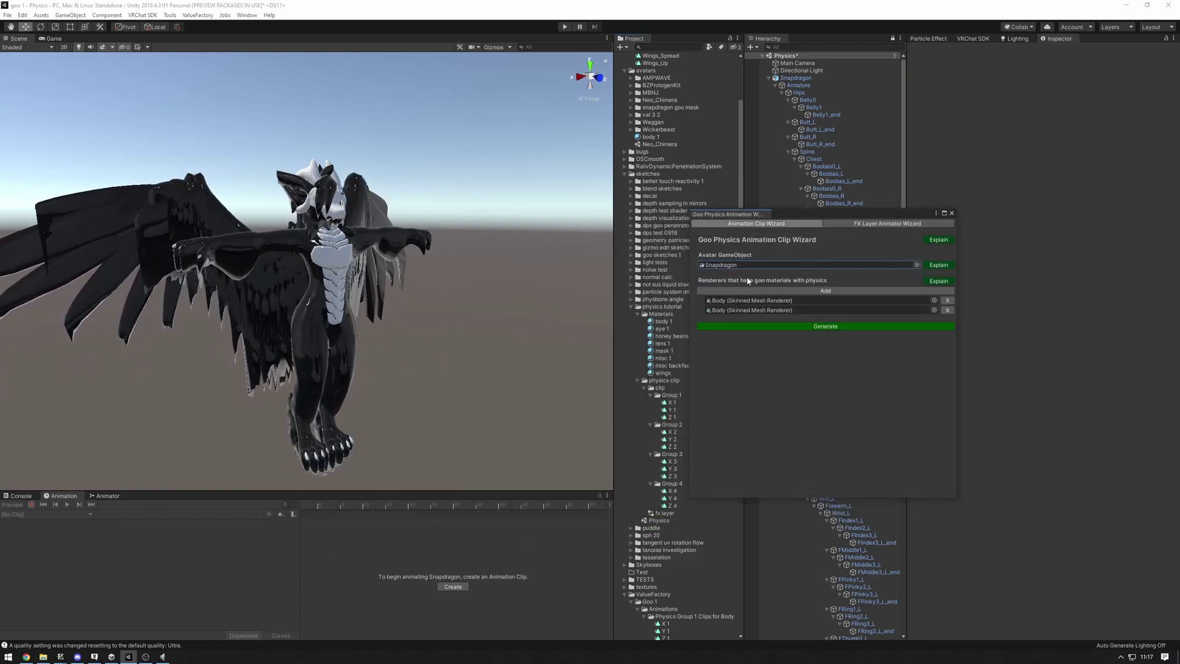
{"action": "left_click", "coordinate": [867, 224]}
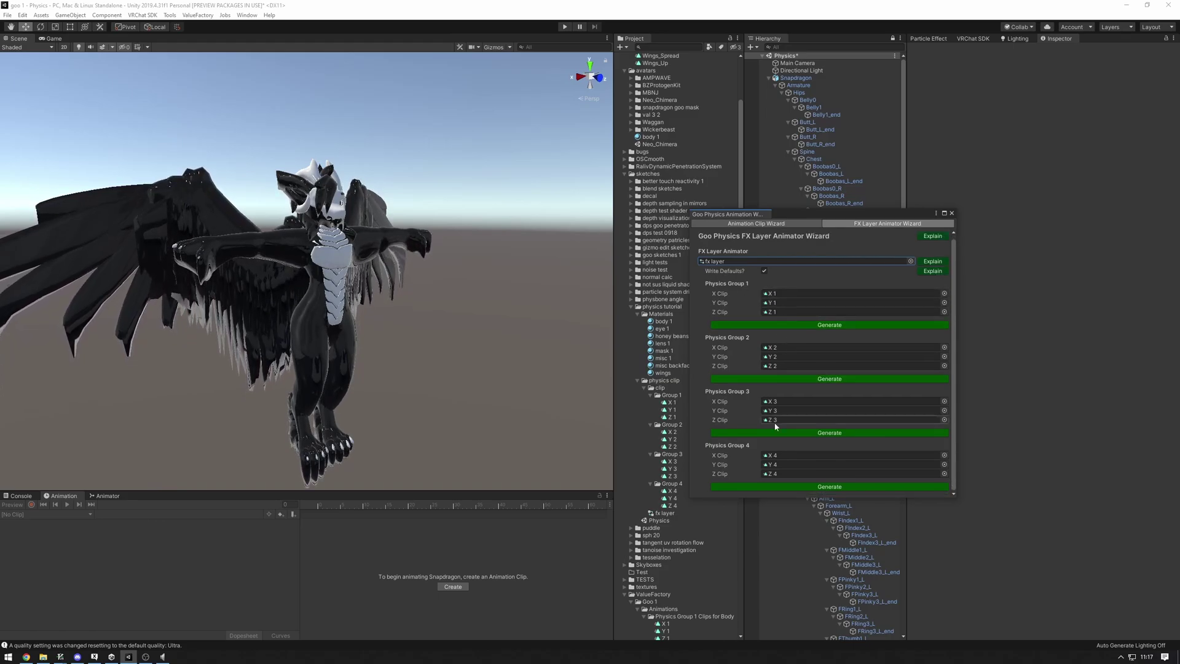
{"action": "left_click_drag", "start_coordinate": [799, 213], "coordinate": [873, 271]}
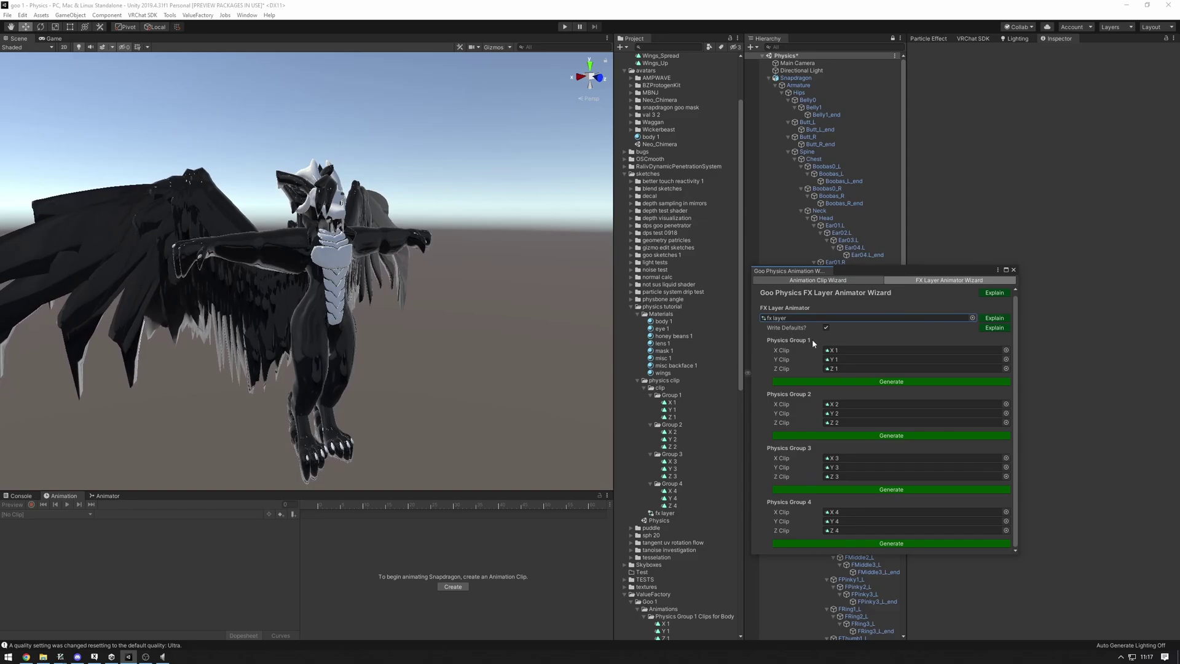
{"action": "left_click", "coordinate": [849, 381]}
{"action": "left_click", "coordinate": [859, 411]}
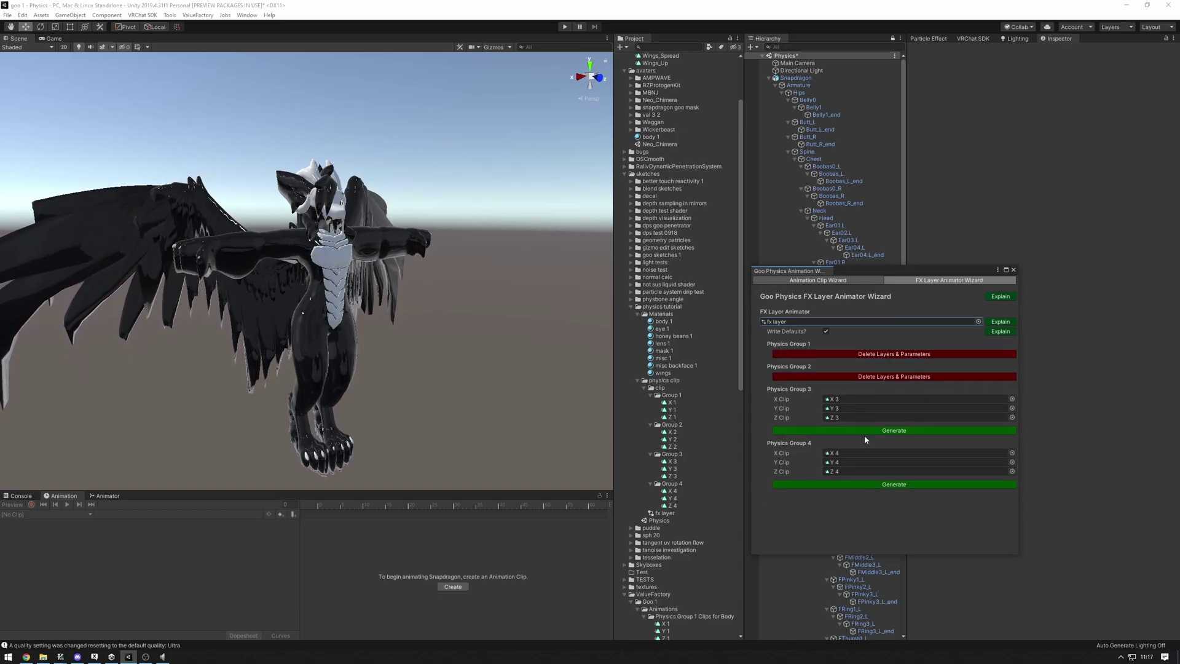
{"action": "left_click", "coordinate": [866, 434]}
{"action": "left_click", "coordinate": [882, 456]}
{"action": "left_click_drag", "start_coordinate": [926, 277], "coordinate": [1020, 304]}
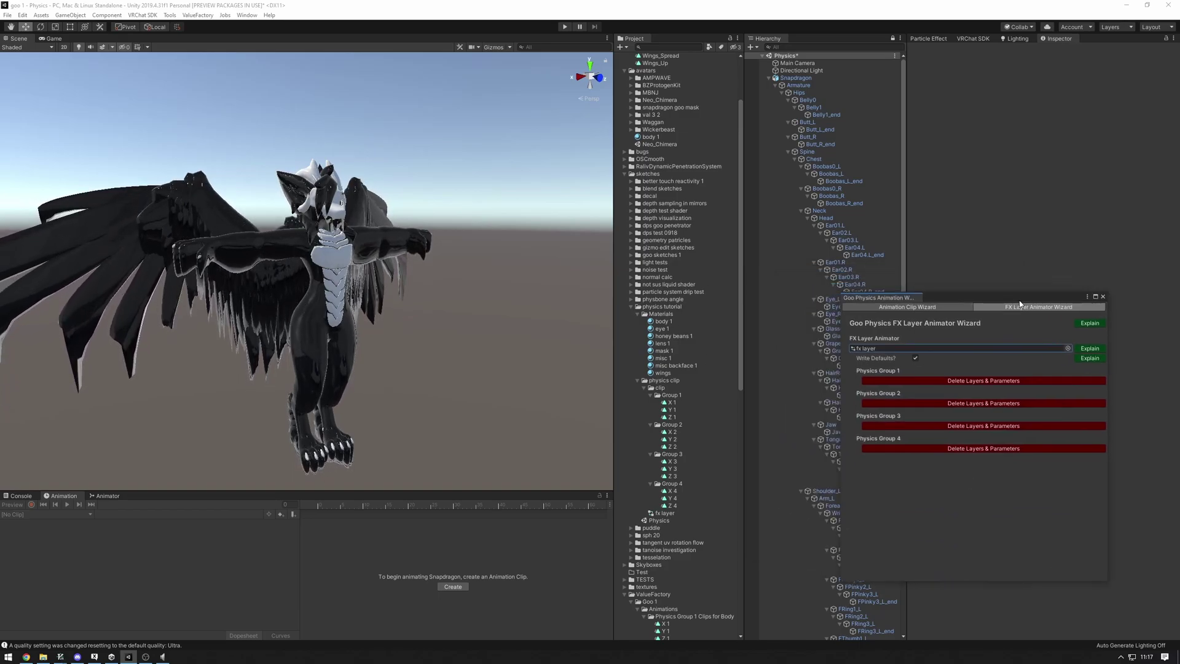
{"action": "left_click", "coordinate": [567, 27]}
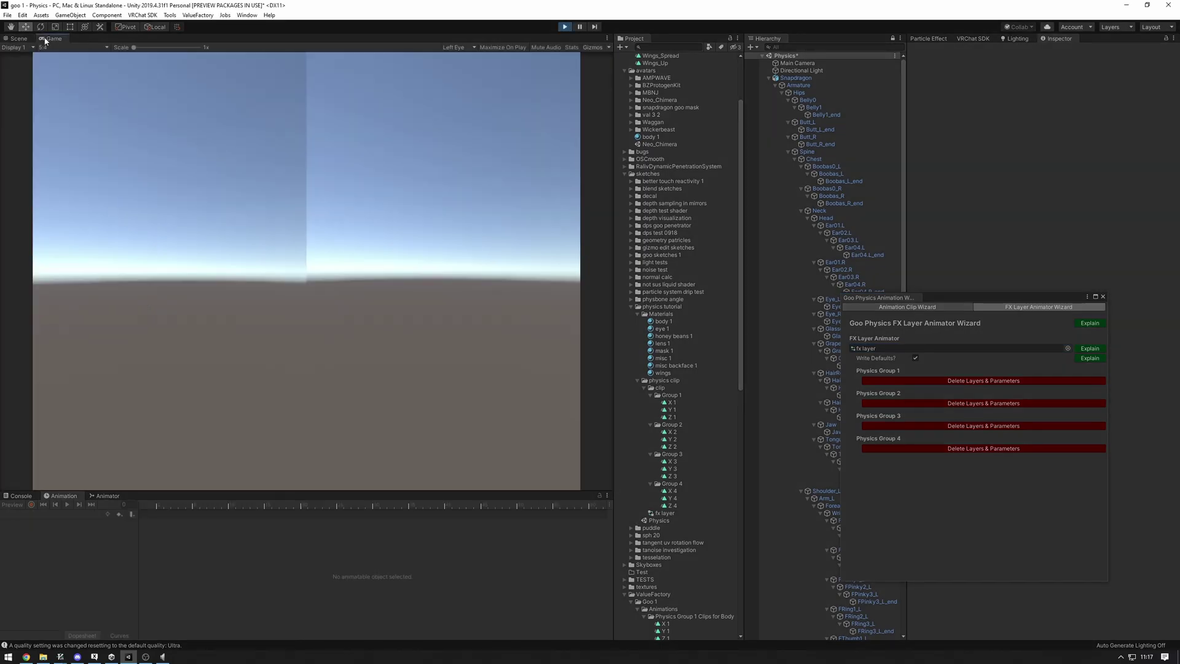
In the Scene view, select Snapdragon and shake it along X to test the goo wobble.
{"action": "left_click", "coordinate": [19, 39]}
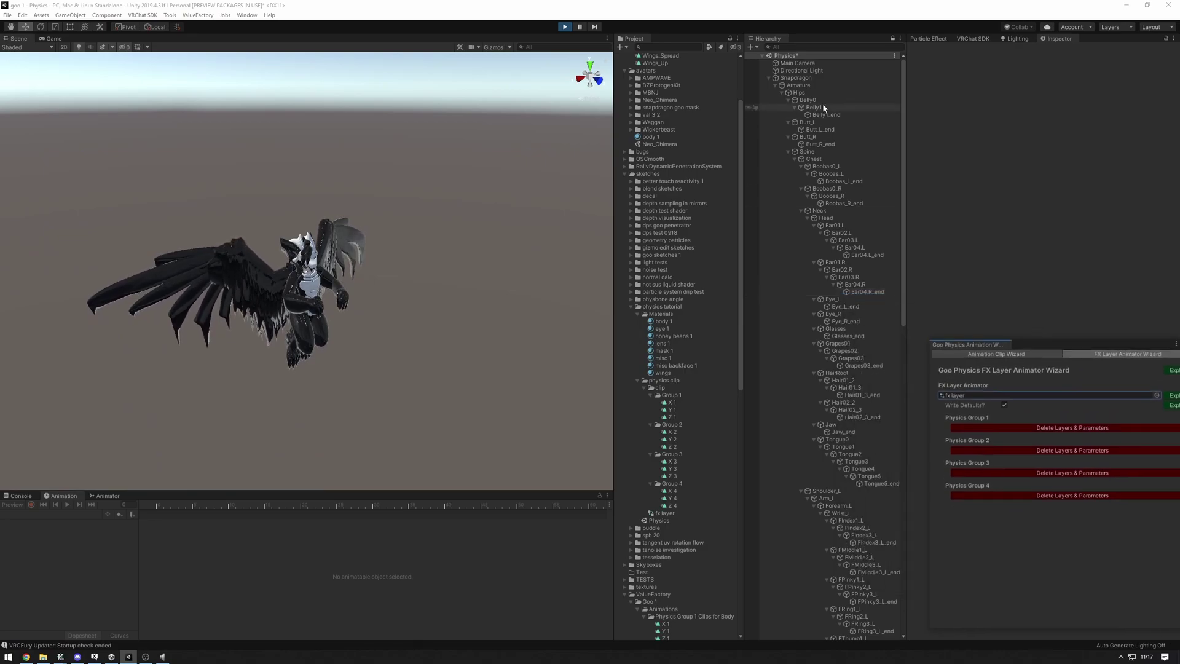
{"action": "left_click", "coordinate": [828, 77]}
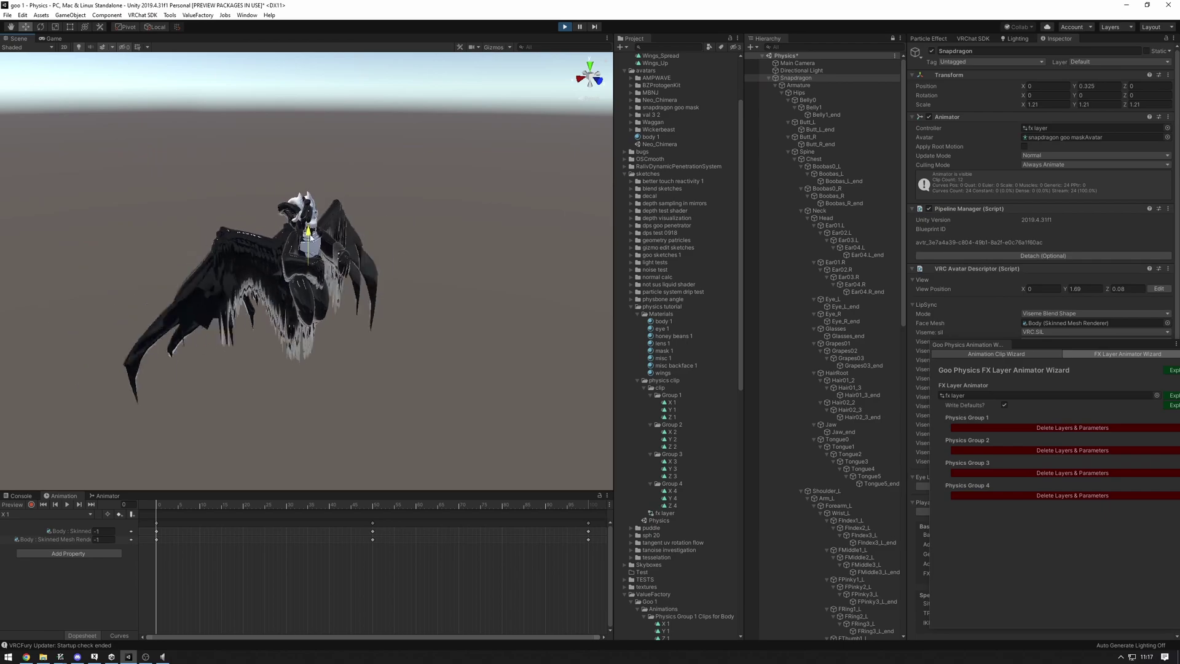
{"action": "right_click_drag", "start_coordinate": [317, 258], "coordinate": [251, 127]}
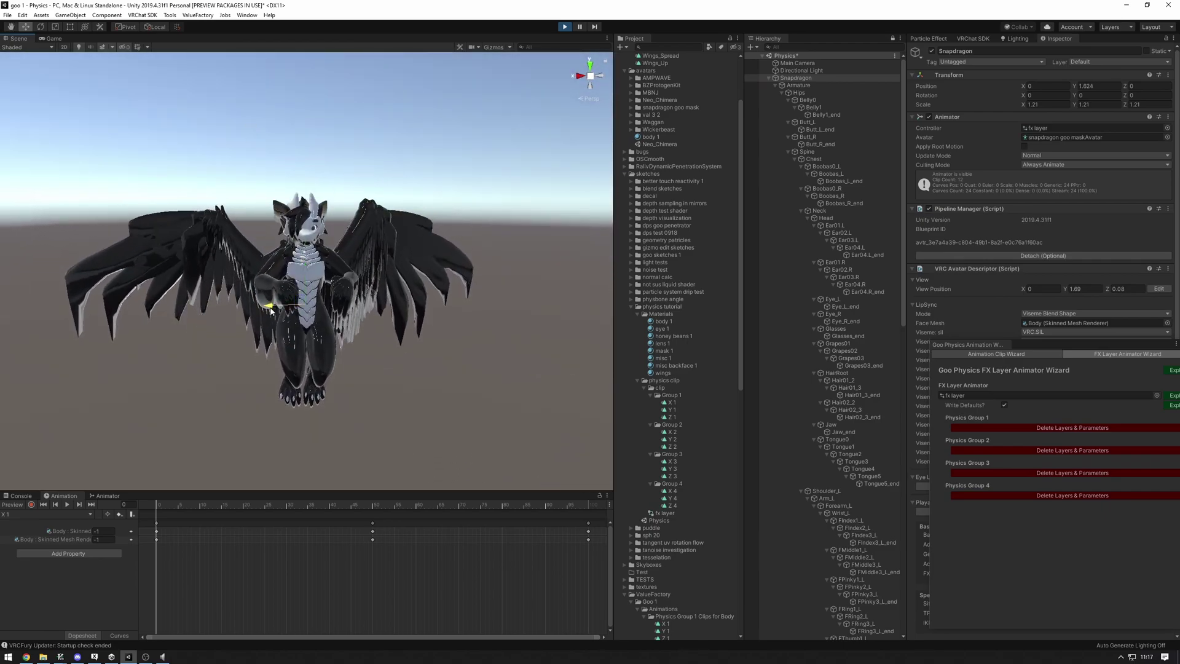
{"action": "left_click_drag", "start_coordinate": [270, 302], "coordinate": [231, 300]}
{"action": "key", "text": "w"}
{"action": "right_click_drag", "start_coordinate": [231, 299], "coordinate": [510, 261]}
Lift the avatar to about Y 2.572 and bob it up and down, framing it closely.
{"action": "key", "text": "a"}
{"action": "left_click_drag", "start_coordinate": [204, 244], "coordinate": [209, 171]}
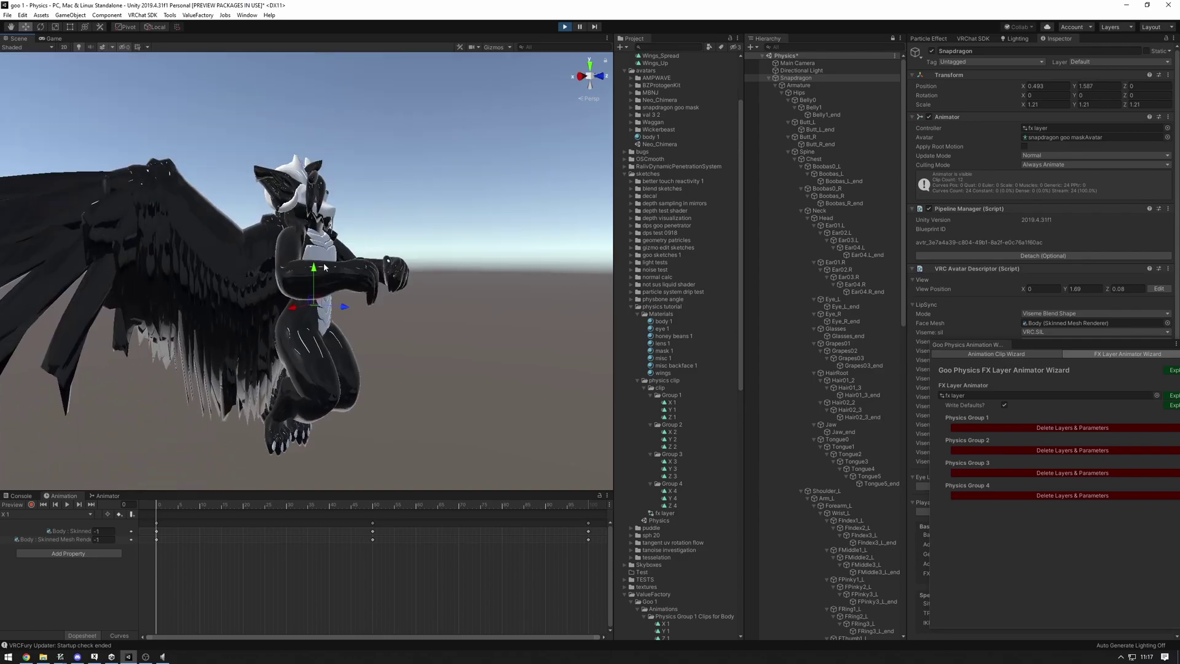
{"action": "left_click_drag", "start_coordinate": [316, 266], "coordinate": [353, 232]}
{"action": "right_click_drag", "start_coordinate": [479, 93], "coordinate": [370, 198]}
{"action": "left_click_drag", "start_coordinate": [369, 197], "coordinate": [125, 188], "text": "alt"}
{"action": "key", "text": "f"}
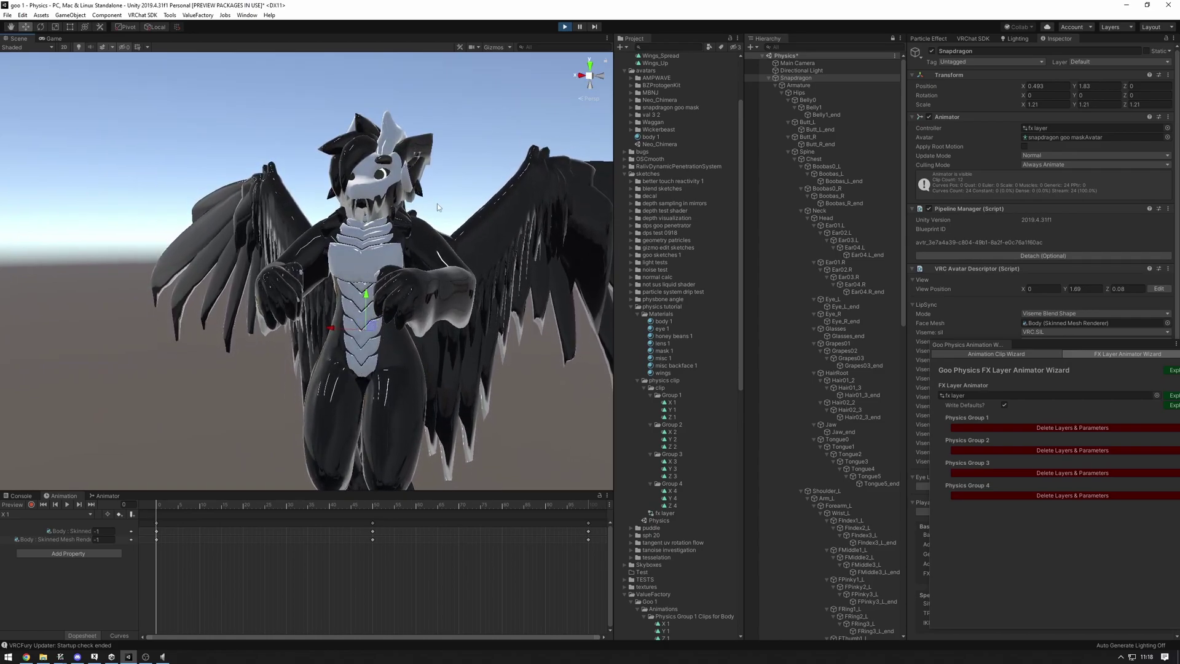
{"action": "left_click_drag", "start_coordinate": [377, 290], "coordinate": [383, 294], "text": "alt"}
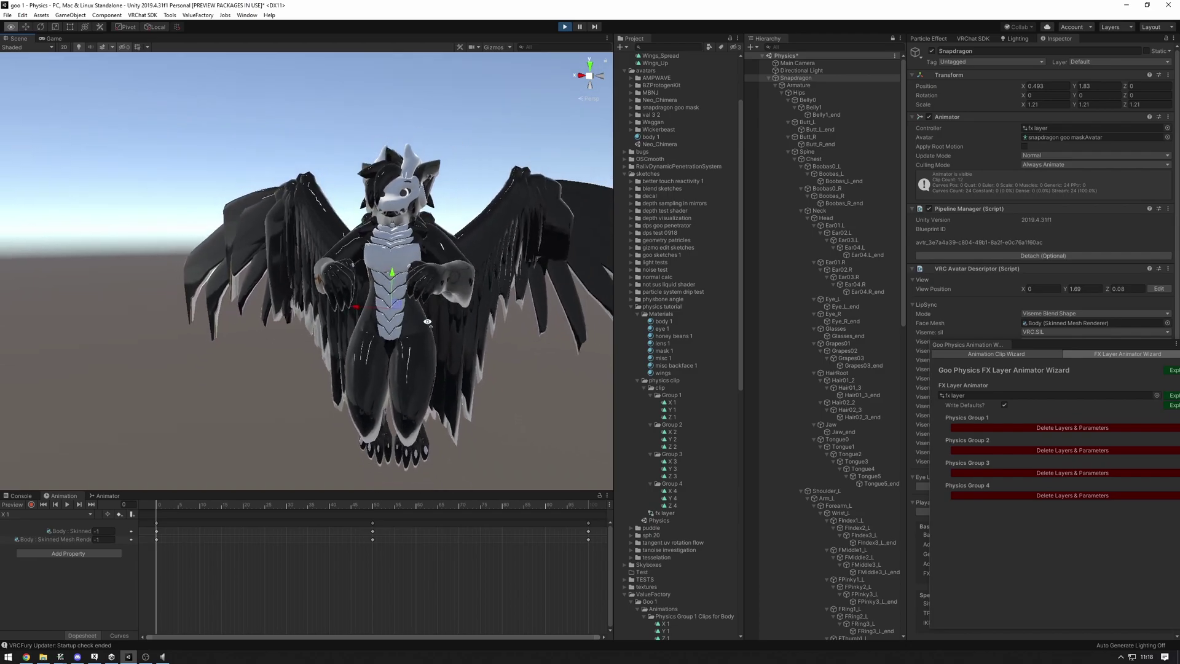
{"action": "mouse_move", "coordinate": [376, 187]}
{"action": "left_mouse_down"}
{"action": "mouse_move", "coordinate": [363, 329]}
{"action": "mouse_move", "coordinate": [389, 98]}
{"action": "mouse_move", "coordinate": [352, 330]}
{"action": "mouse_move", "coordinate": [365, 199]}
{"action": "left_mouse_up"}
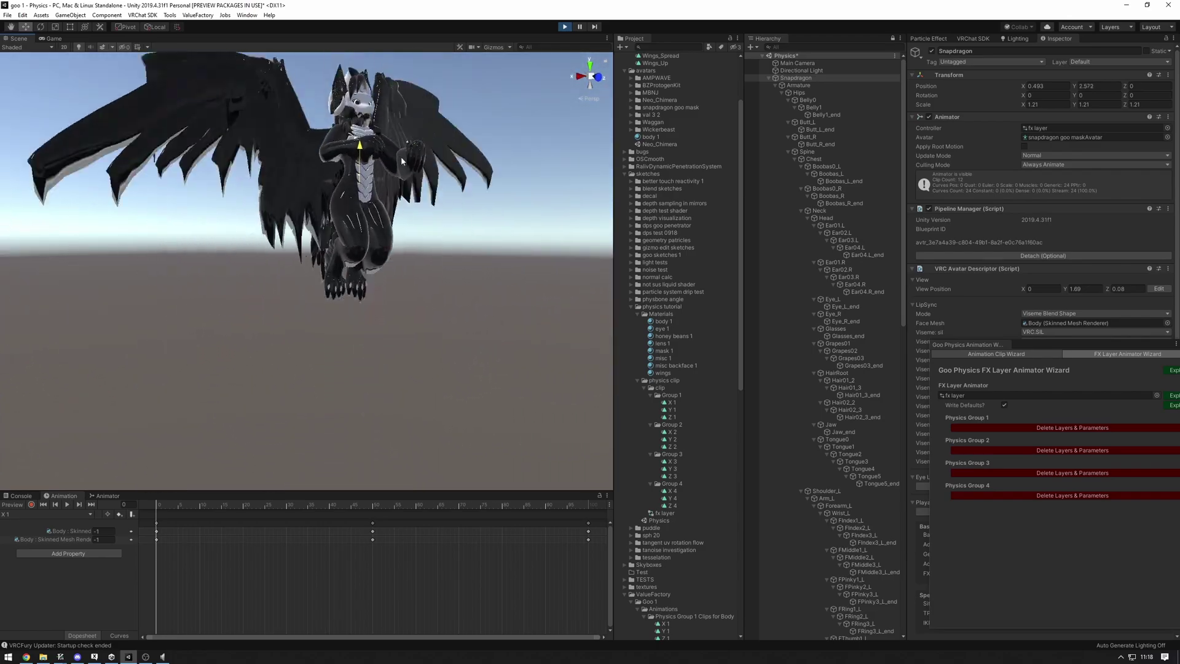
Close the wizard and expand the wings material's Physbone Physics, On Drip and On Body settings.
{"action": "left_click", "coordinate": [664, 373]}
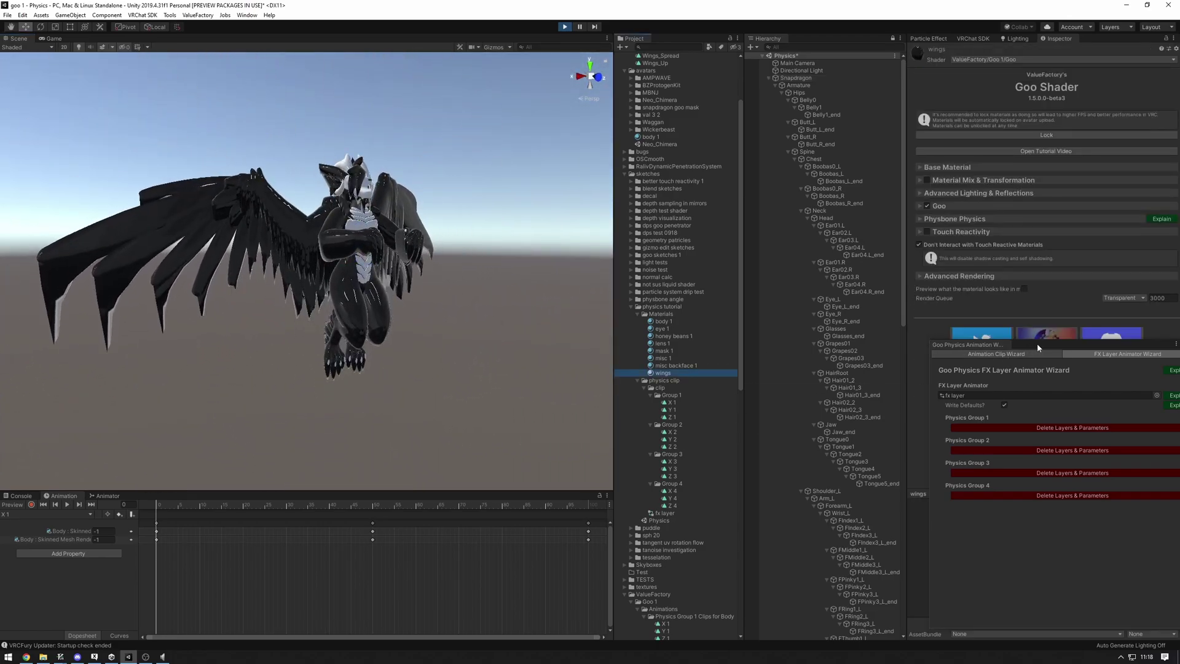
{"action": "left_click_drag", "start_coordinate": [1037, 343], "coordinate": [789, 356]}
{"action": "left_click", "coordinate": [779, 358]}
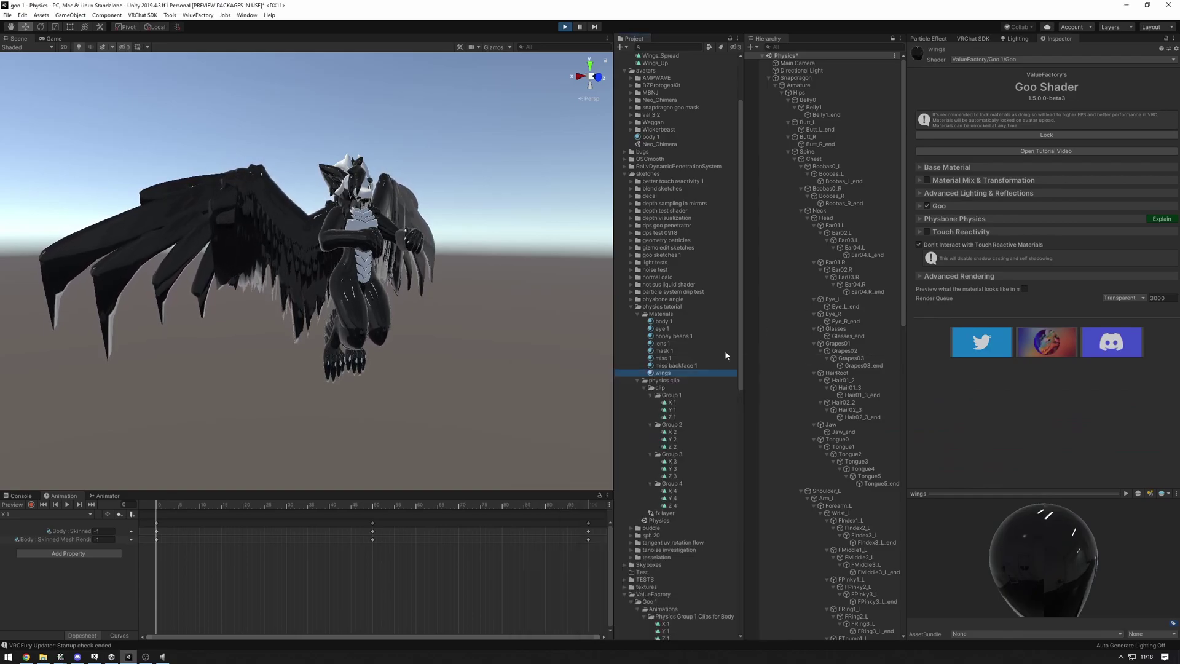
{"action": "left_click", "coordinate": [956, 218]}
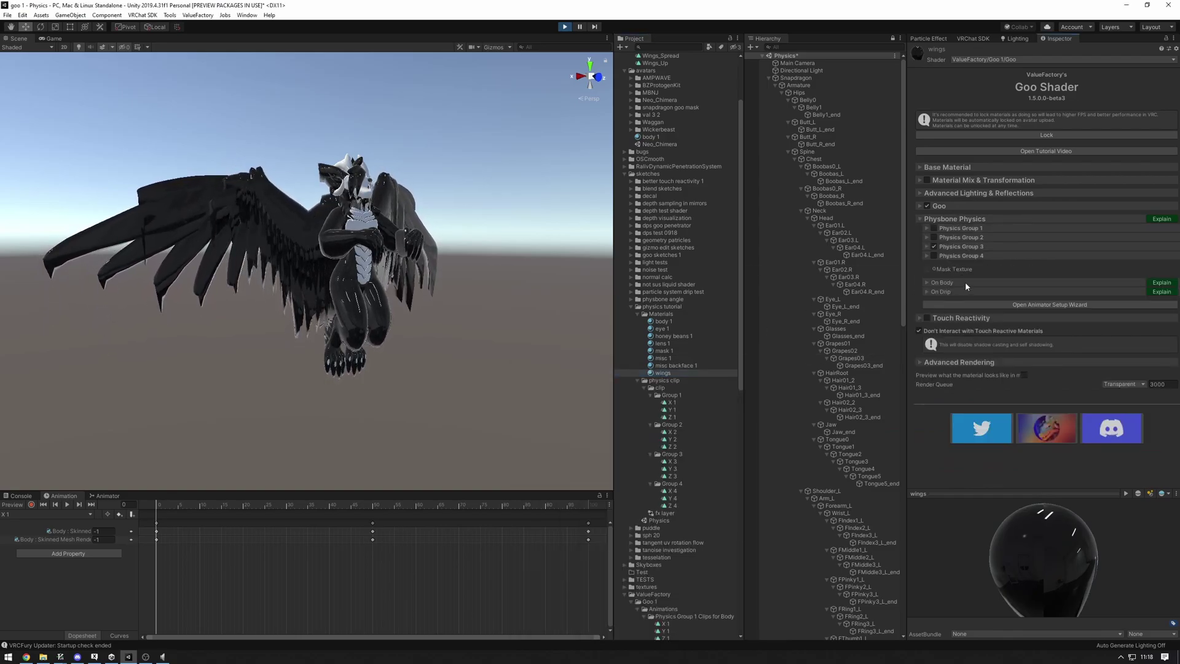
{"action": "left_click", "coordinate": [944, 292]}
{"action": "left_click", "coordinate": [947, 283]}
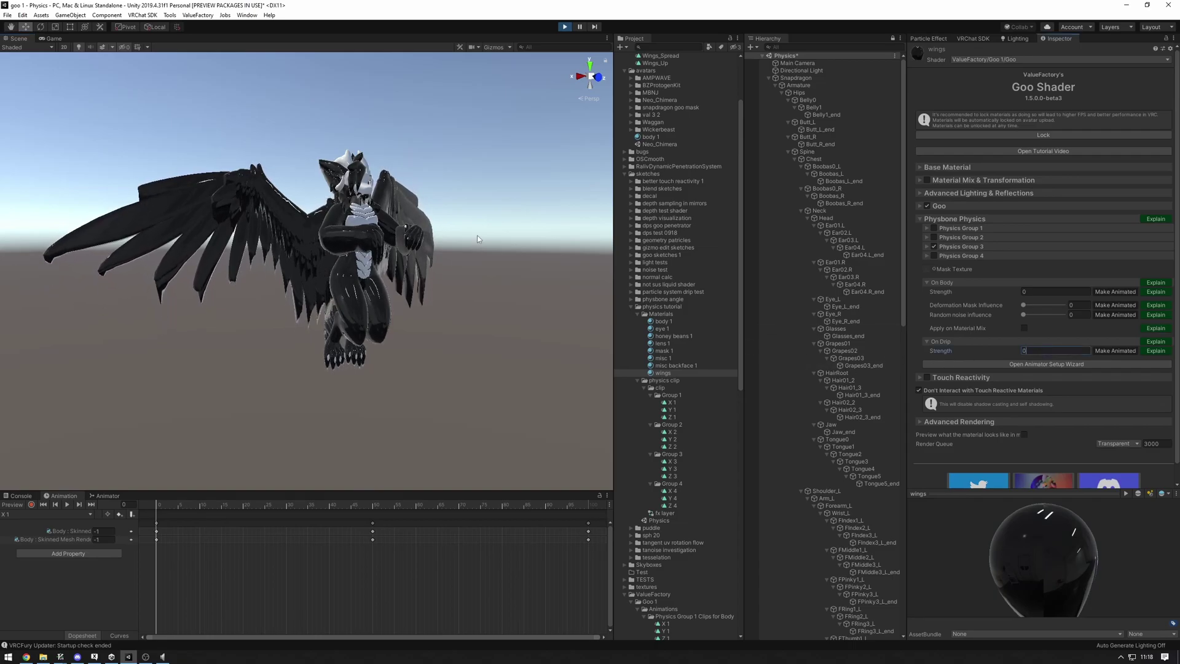
Swing the avatar sideways to watch the wings, set On Drip strength to 2, and retest.
{"action": "left_click_drag", "start_coordinate": [509, 252], "coordinate": [541, 269], "text": "alt"}
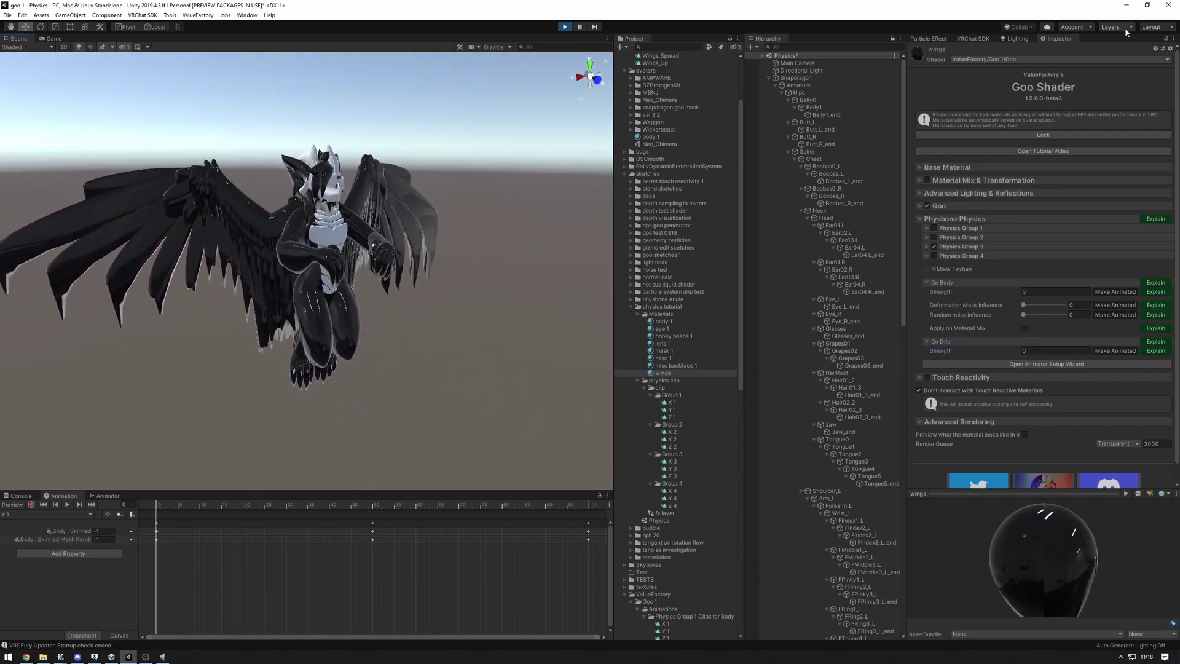
{"action": "right_click_drag", "start_coordinate": [537, 255], "coordinate": [512, 259]}
{"action": "key", "text": "s"}
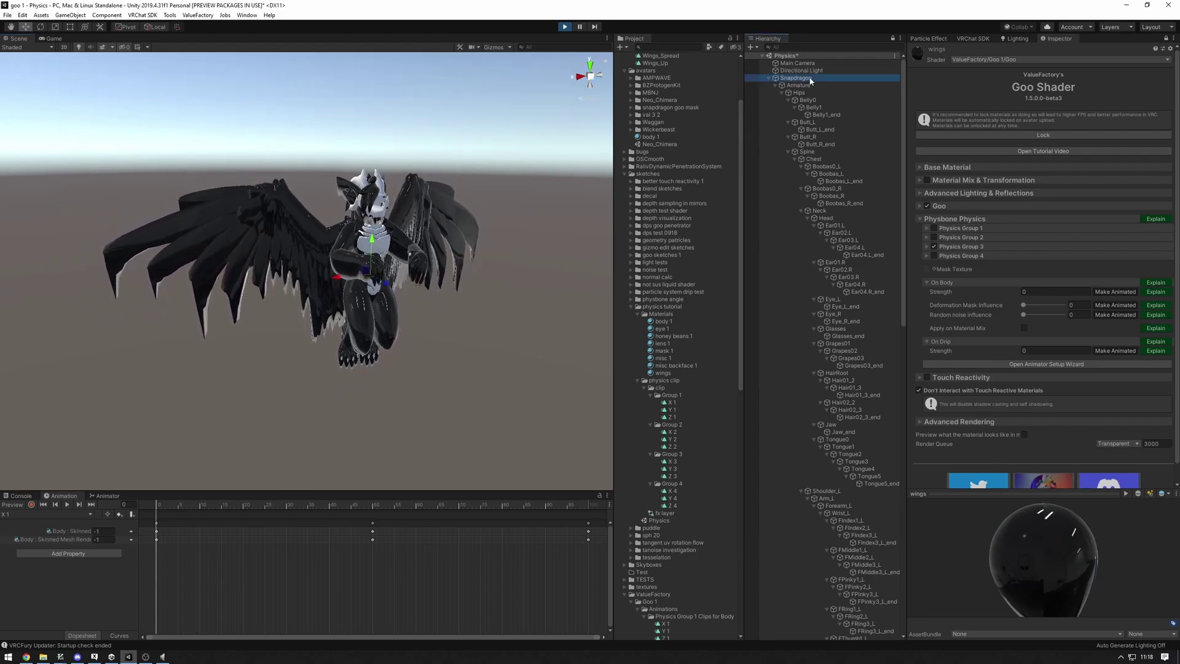
{"action": "left_click_drag", "start_coordinate": [330, 277], "coordinate": [315, 323]}
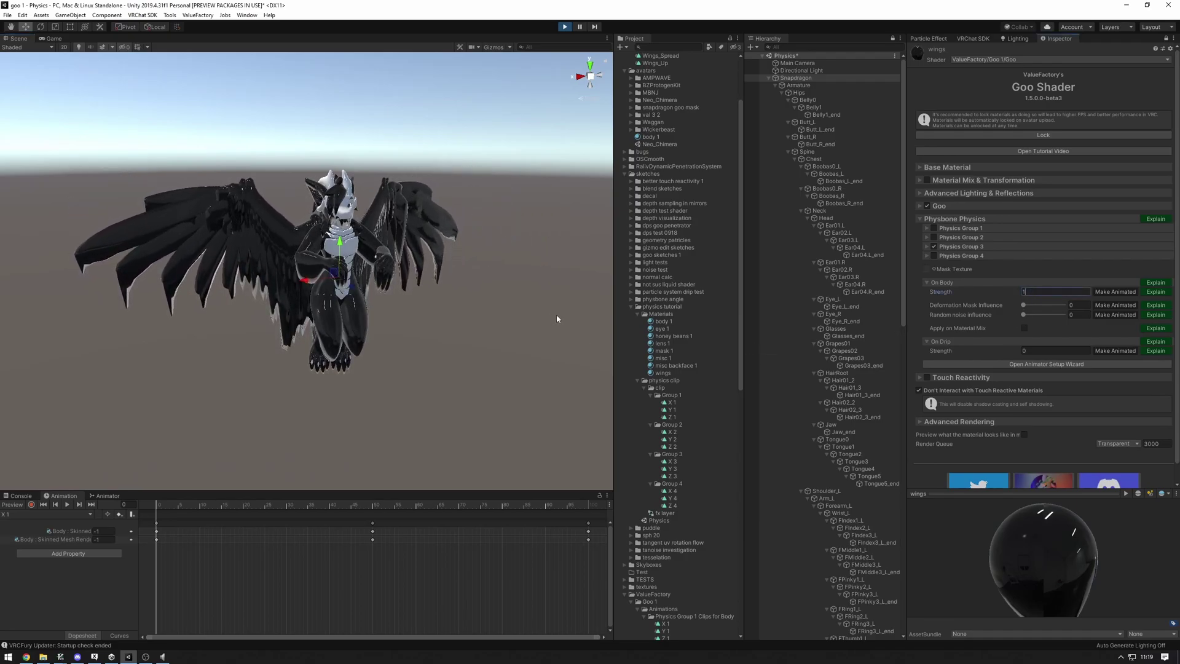
{"action": "mouse_move", "coordinate": [321, 293]}
{"action": "left_mouse_down"}
{"action": "mouse_move", "coordinate": [310, 288]}
{"action": "mouse_move", "coordinate": [430, 278]}
{"action": "mouse_move", "coordinate": [313, 295]}
{"action": "left_mouse_up"}
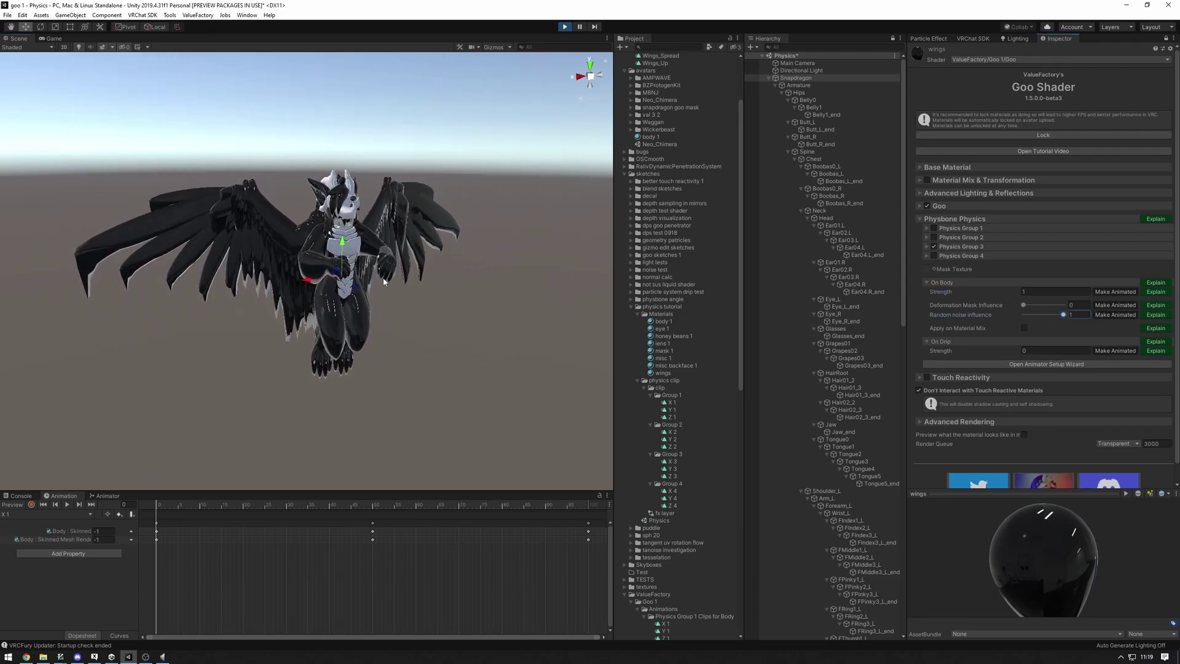
{"action": "mouse_move", "coordinate": [316, 284]}
{"action": "left_mouse_down"}
{"action": "mouse_move", "coordinate": [215, 295]}
{"action": "mouse_move", "coordinate": [478, 264]}
{"action": "mouse_move", "coordinate": [30, 270]}
{"action": "mouse_move", "coordinate": [190, 244]}
{"action": "mouse_move", "coordinate": [412, 258]}
{"action": "mouse_move", "coordinate": [17, 261]}
{"action": "mouse_move", "coordinate": [174, 287]}
{"action": "mouse_move", "coordinate": [337, 273]}
{"action": "mouse_move", "coordinate": [312, 279]}
{"action": "left_mouse_up"}
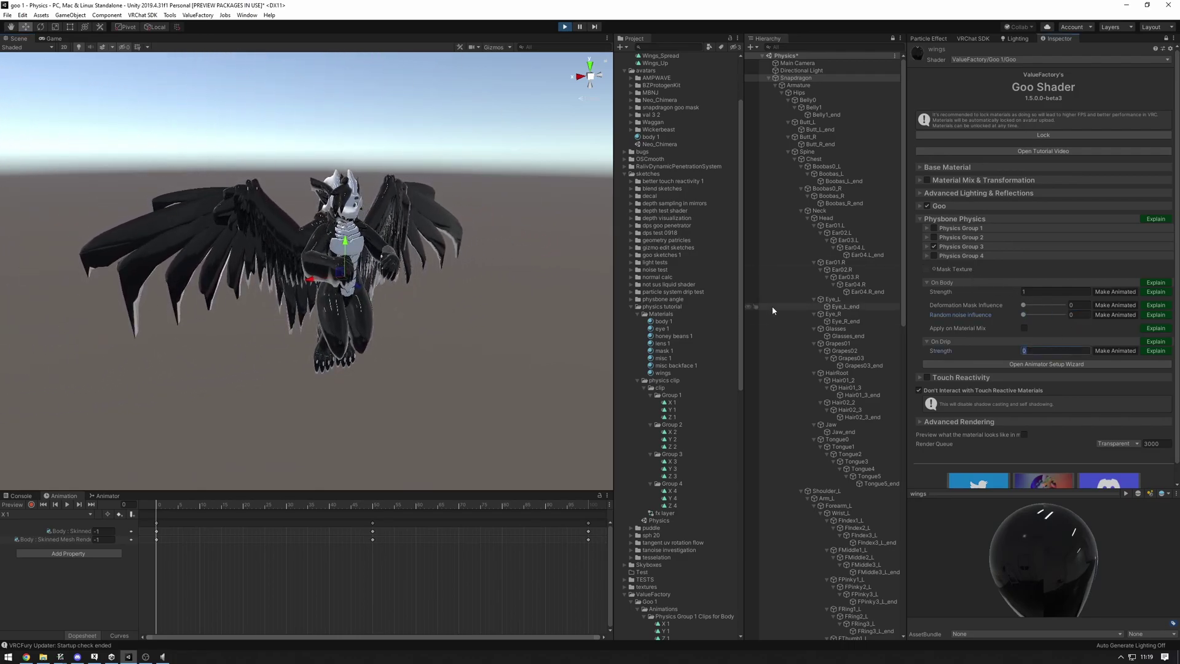
{"action": "type", "text": "2"}
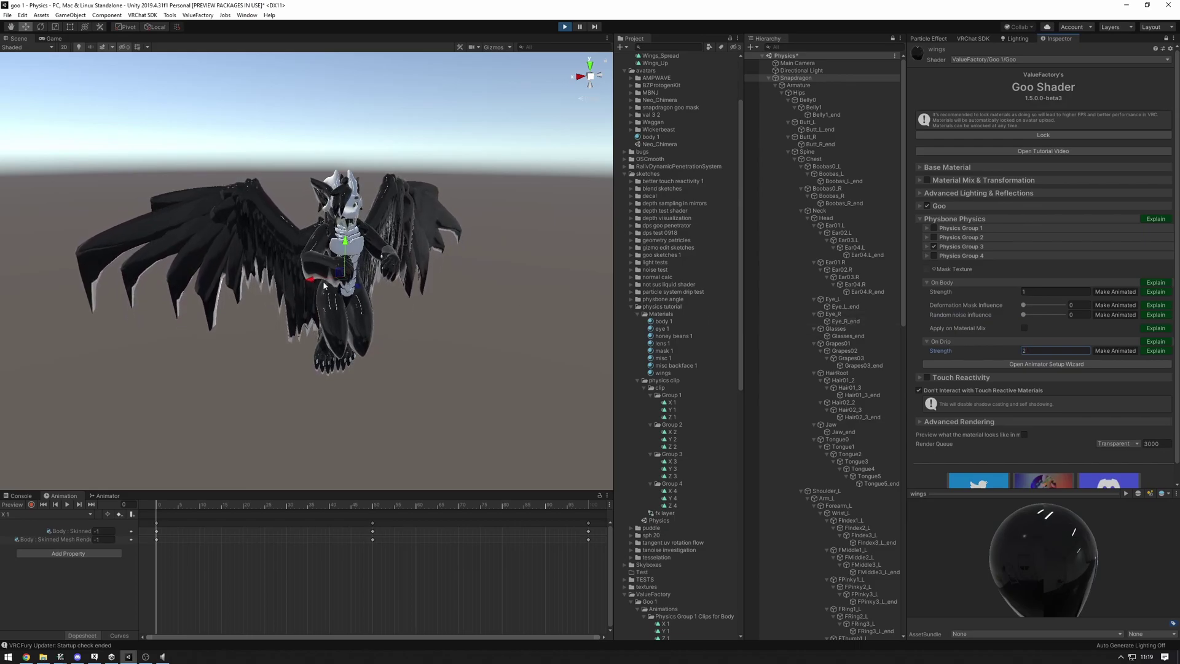
{"action": "left_click_drag", "start_coordinate": [312, 279], "coordinate": [250, 285]}
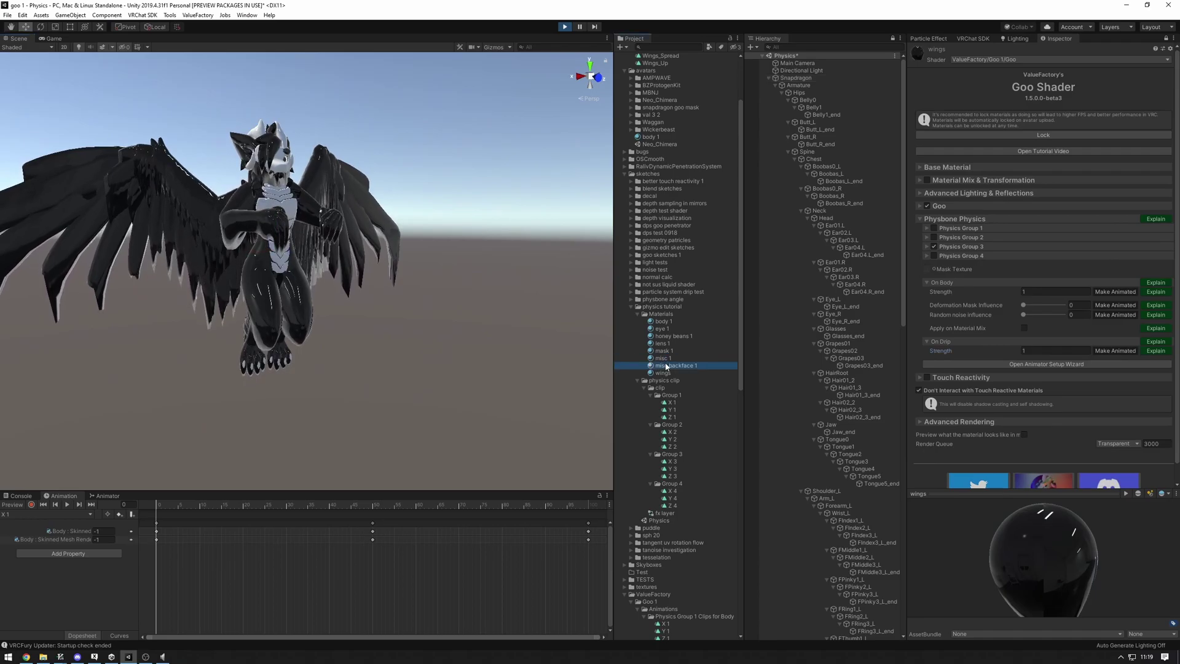
{"action": "right_click_drag", "start_coordinate": [526, 256], "coordinate": [501, 250]}
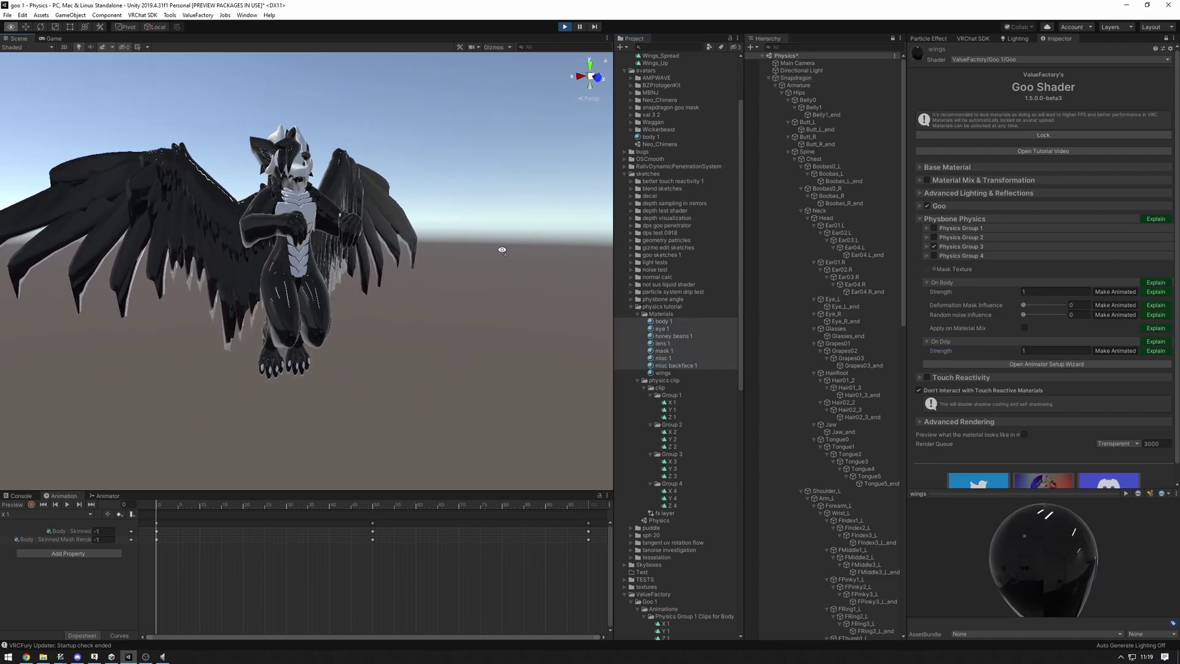
Unlock the Inspector and view the shared settings of materials body 1 through misc backface 1.
{"action": "left_click", "coordinate": [680, 321]}
{"action": "left_click", "coordinate": [1167, 39]}
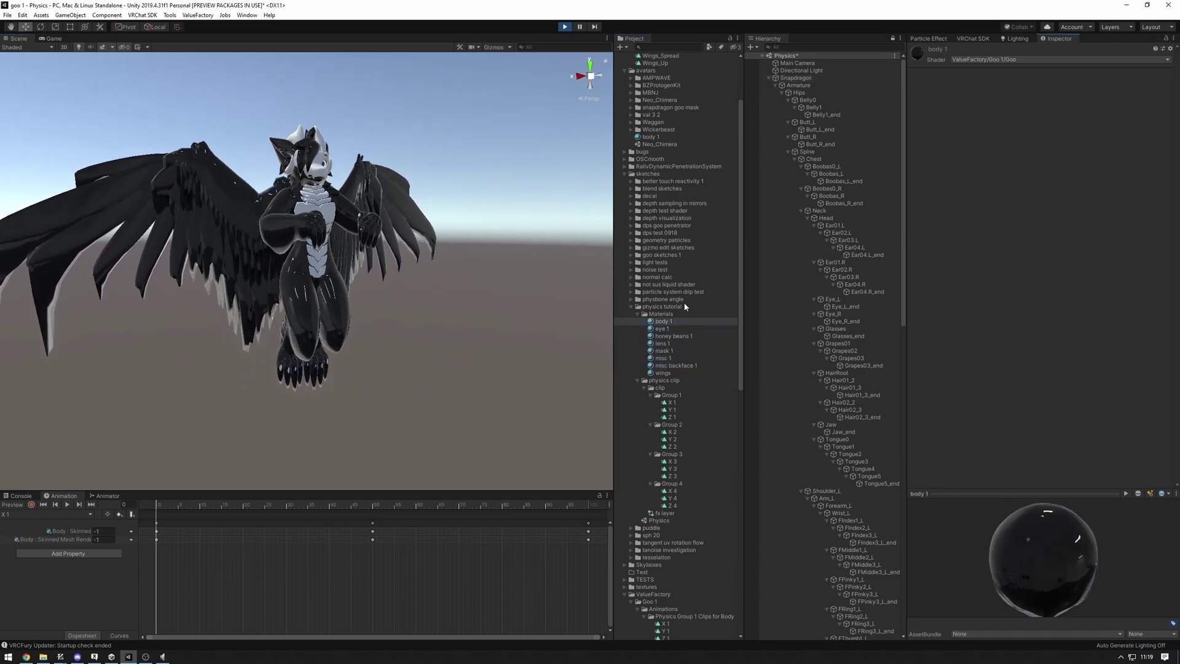
{"action": "left_click", "coordinate": [682, 366], "text": "shift"}
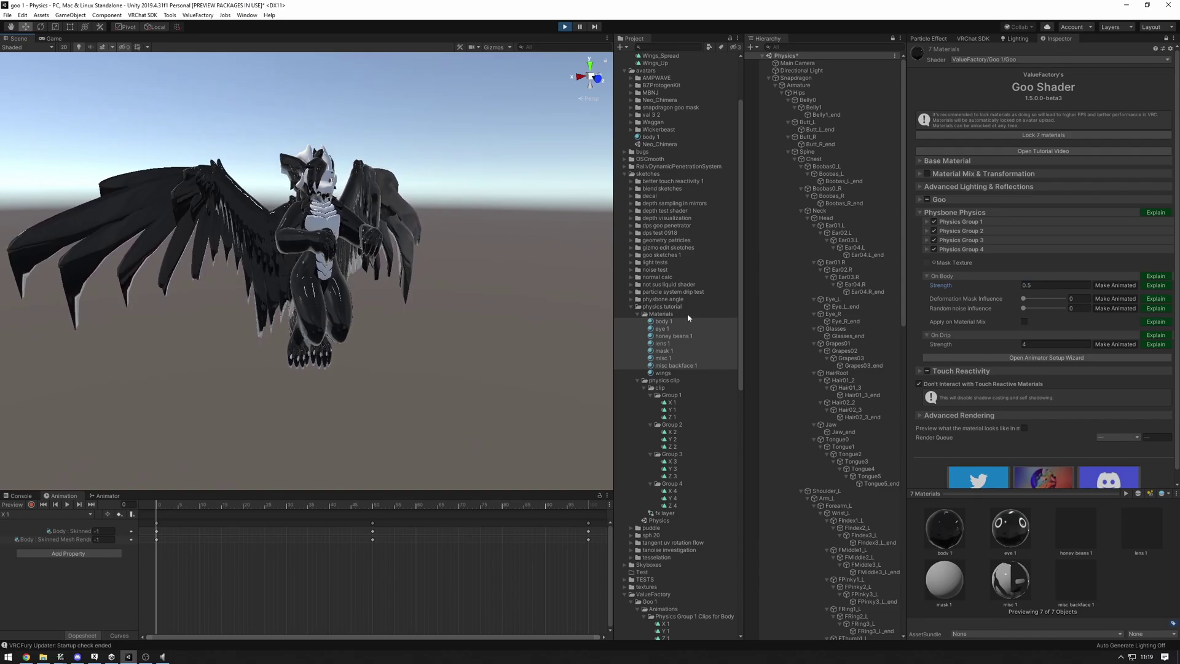
Slide Snapdragon left and back to jiggle its physics, then show its components.
{"action": "left_click", "coordinate": [799, 78]}
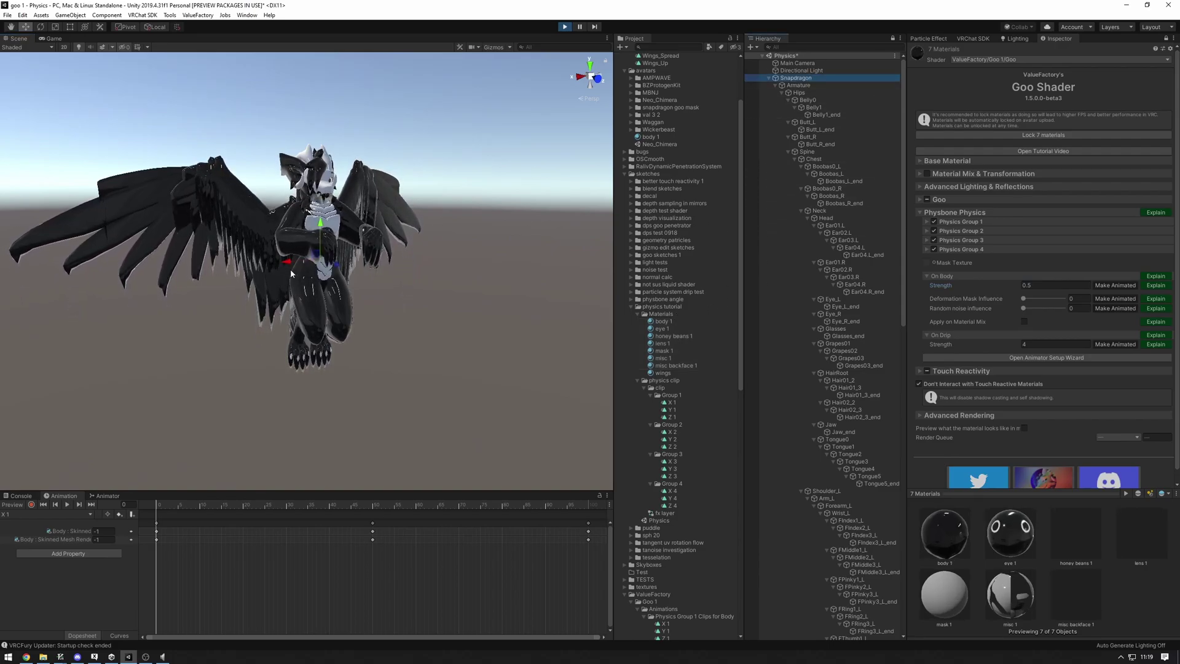
{"action": "left_click_drag", "start_coordinate": [308, 262], "coordinate": [181, 267]}
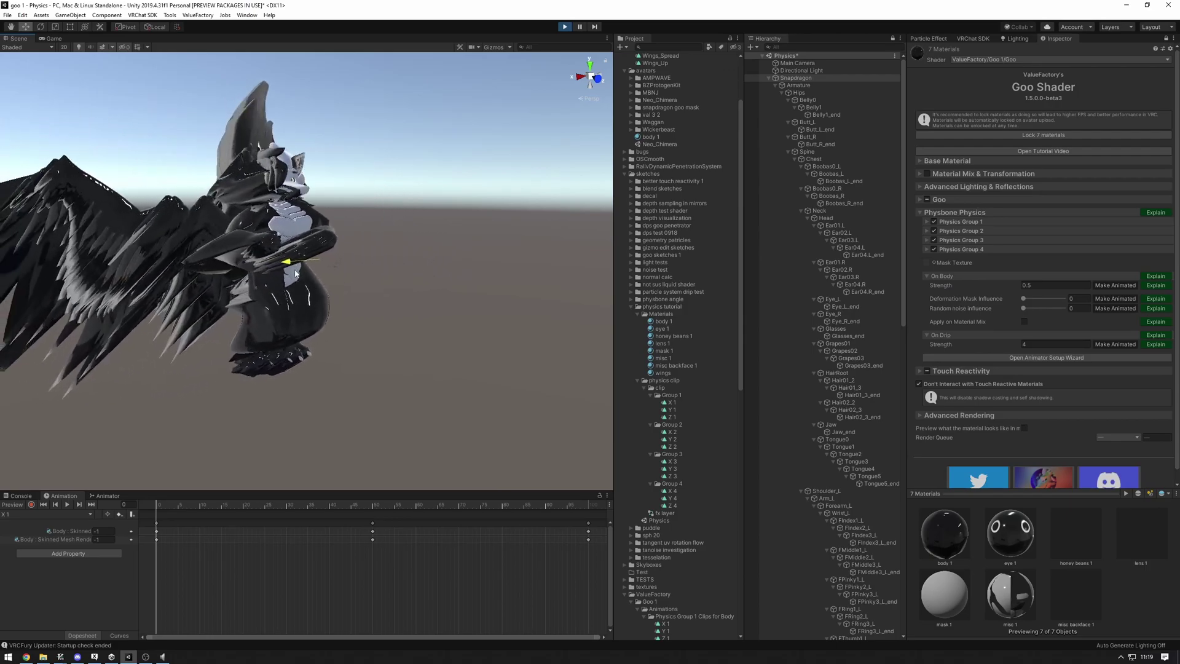
{"action": "left_click_drag", "start_coordinate": [295, 273], "coordinate": [204, 273]}
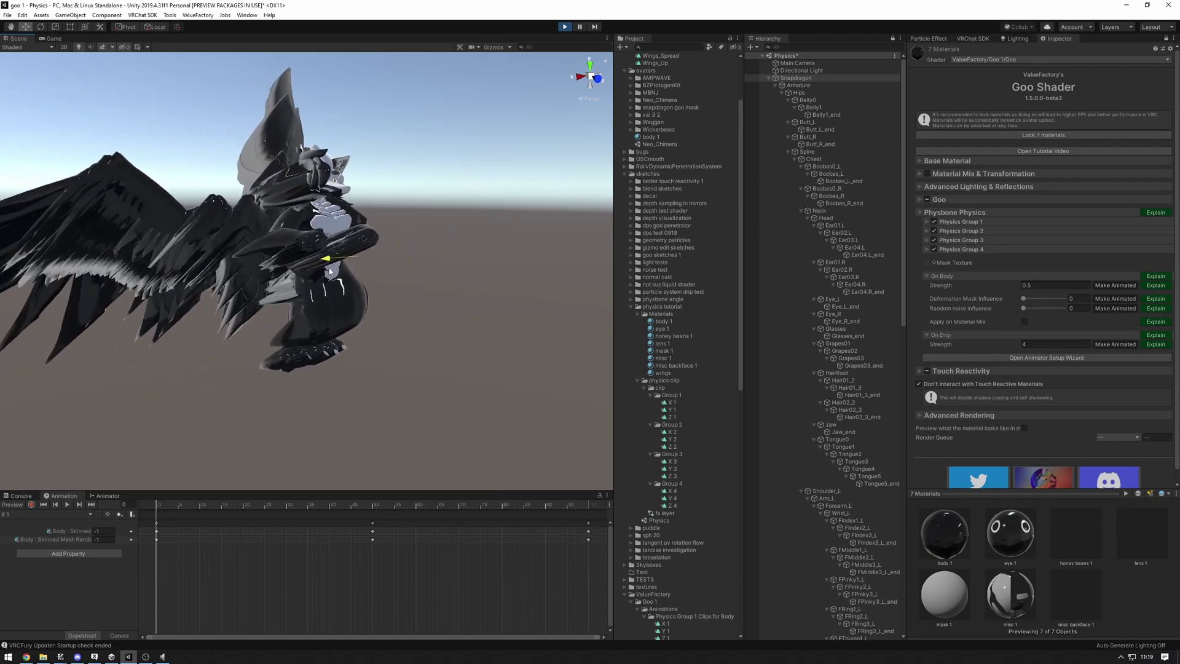
{"action": "left_click_drag", "start_coordinate": [330, 271], "coordinate": [201, 273]}
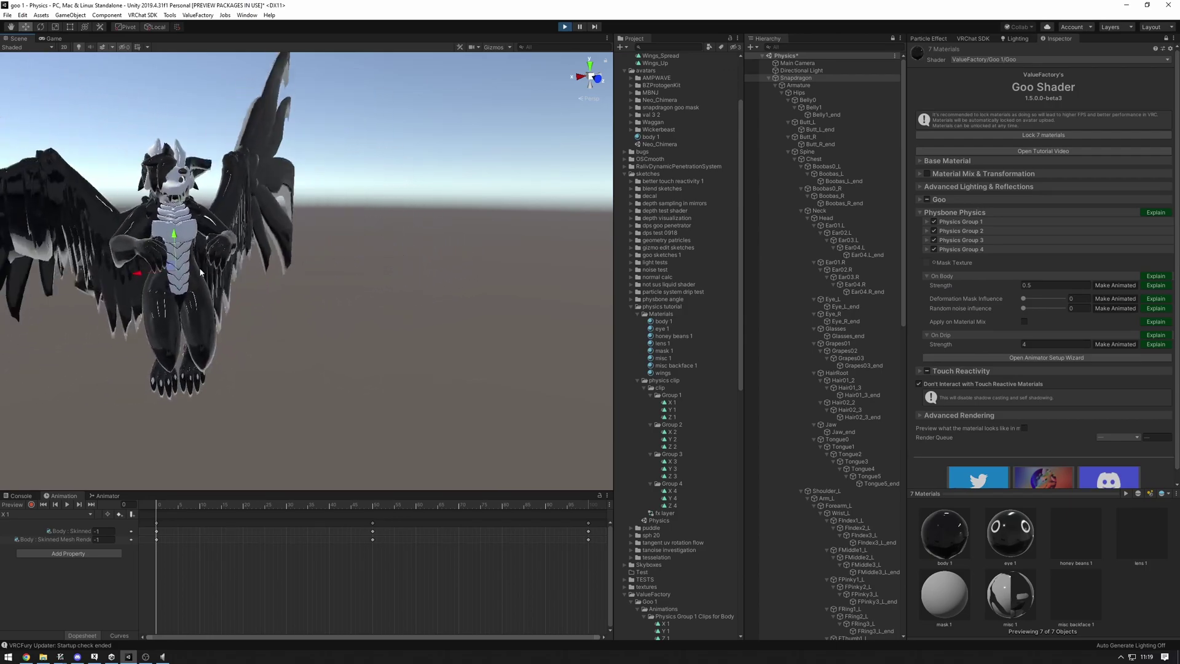
{"action": "left_click", "coordinate": [682, 373]}
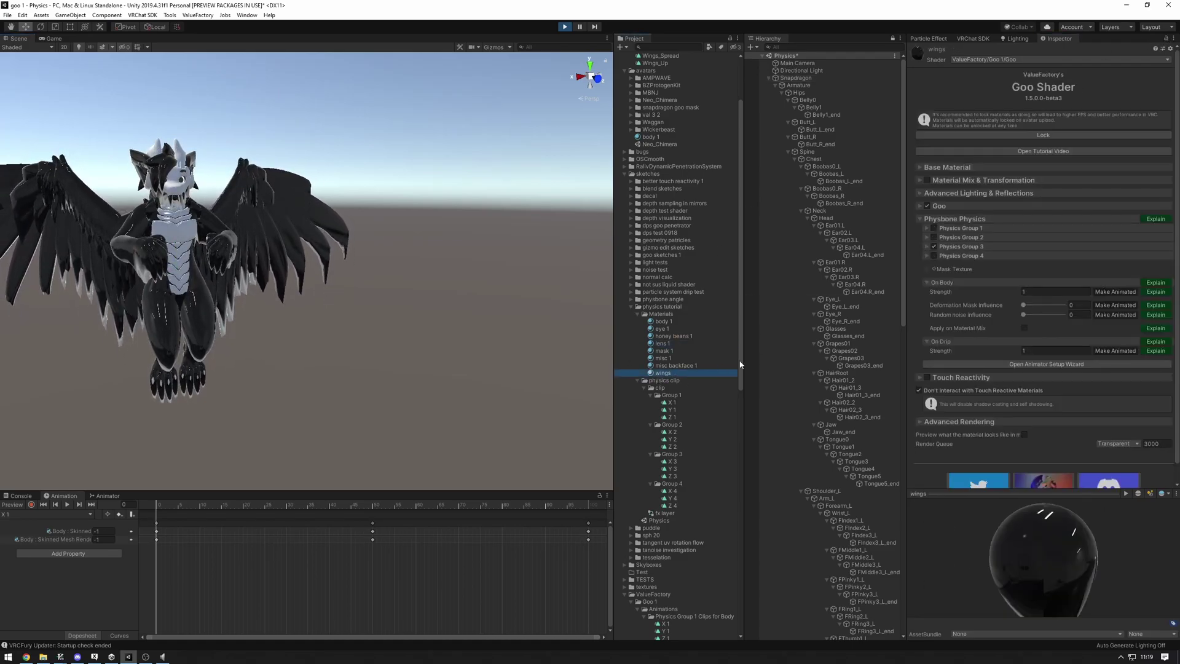
{"action": "left_click", "coordinate": [796, 78]}
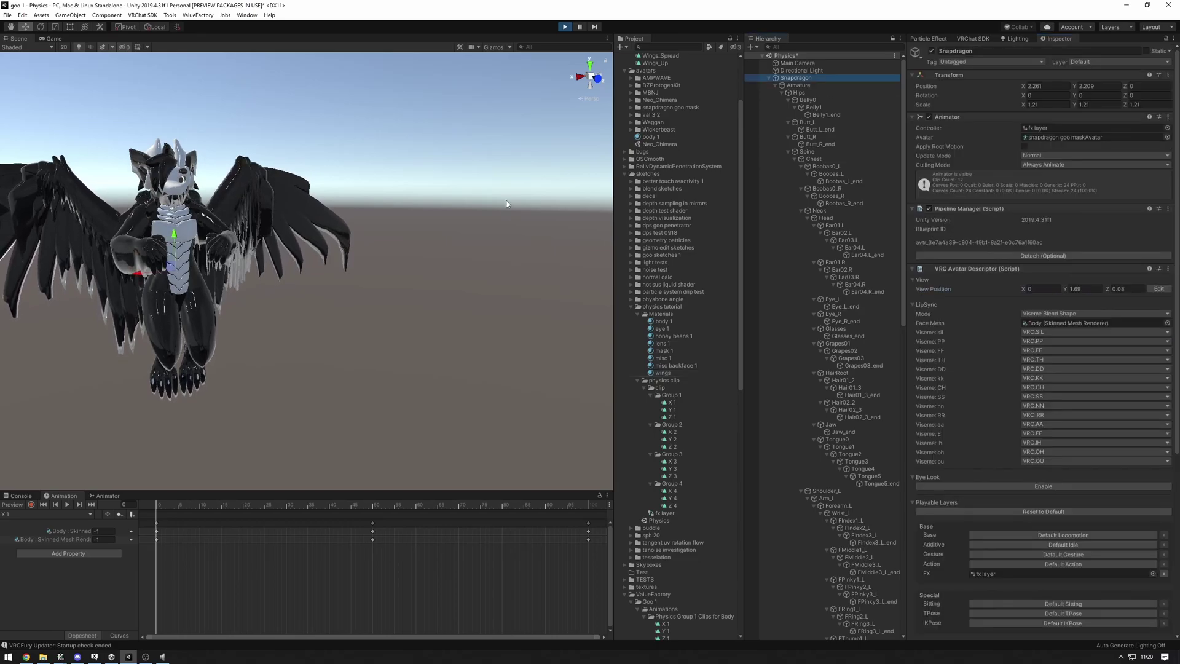
Select all eight Goo materials, then frame Snapdragon and drag it to test the goo.
{"action": "key", "text": "f"}
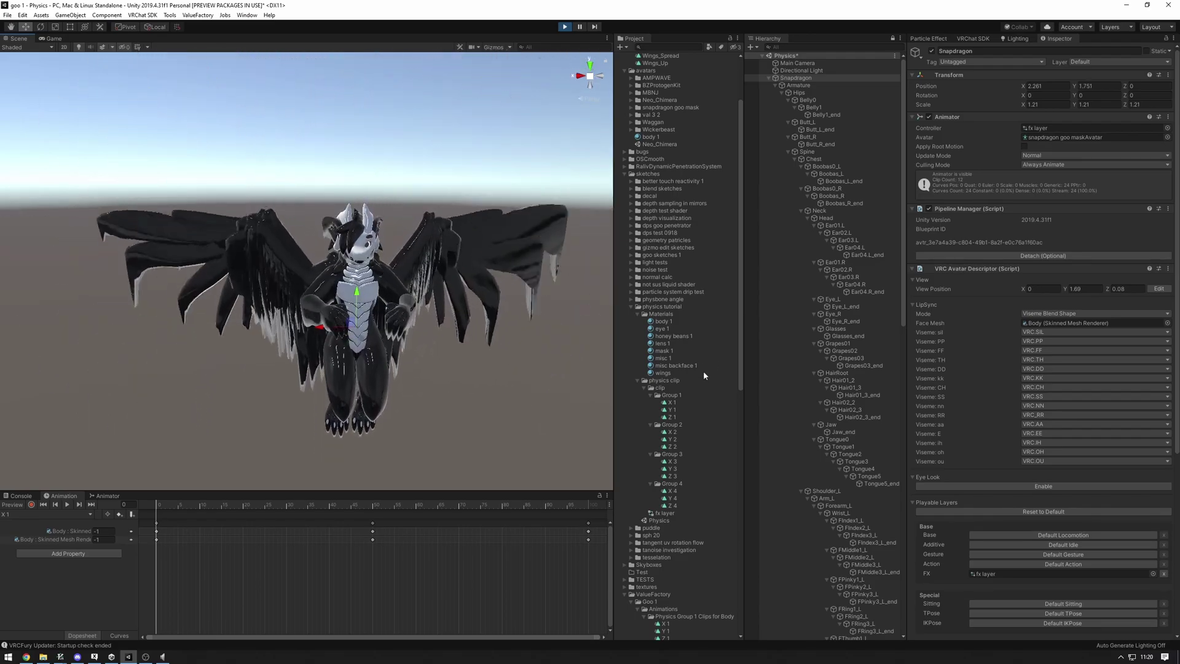
{"action": "left_click", "coordinate": [662, 373]}
{"action": "left_click", "coordinate": [661, 321], "text": "shift"}
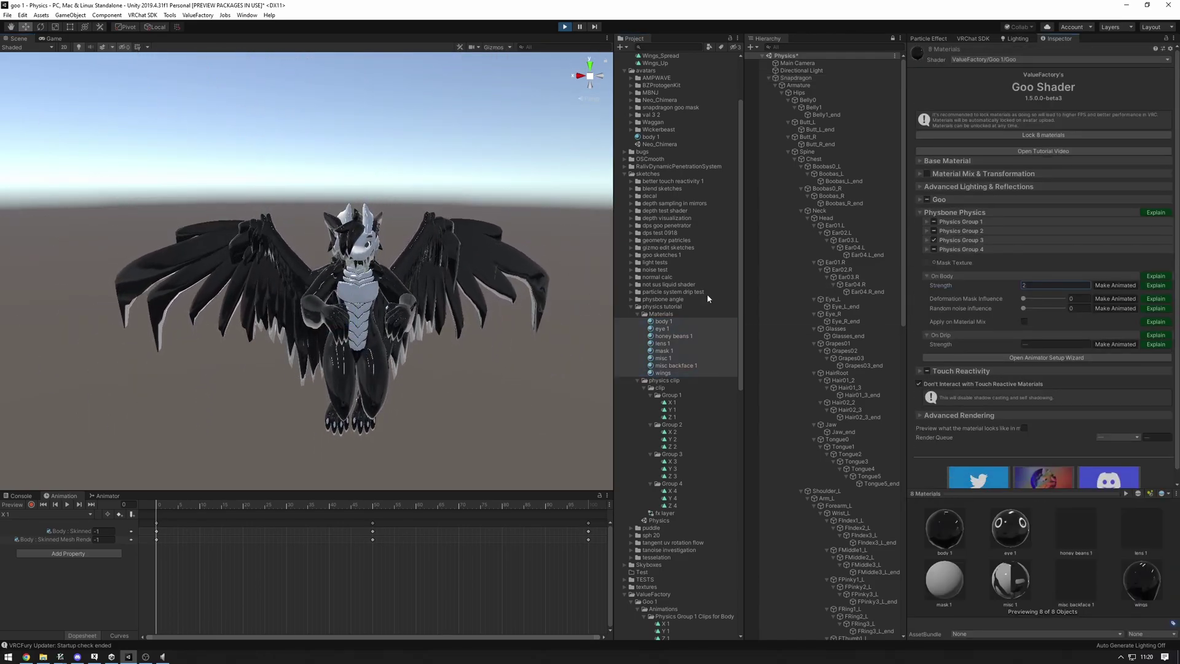
{"action": "left_click", "coordinate": [795, 78]}
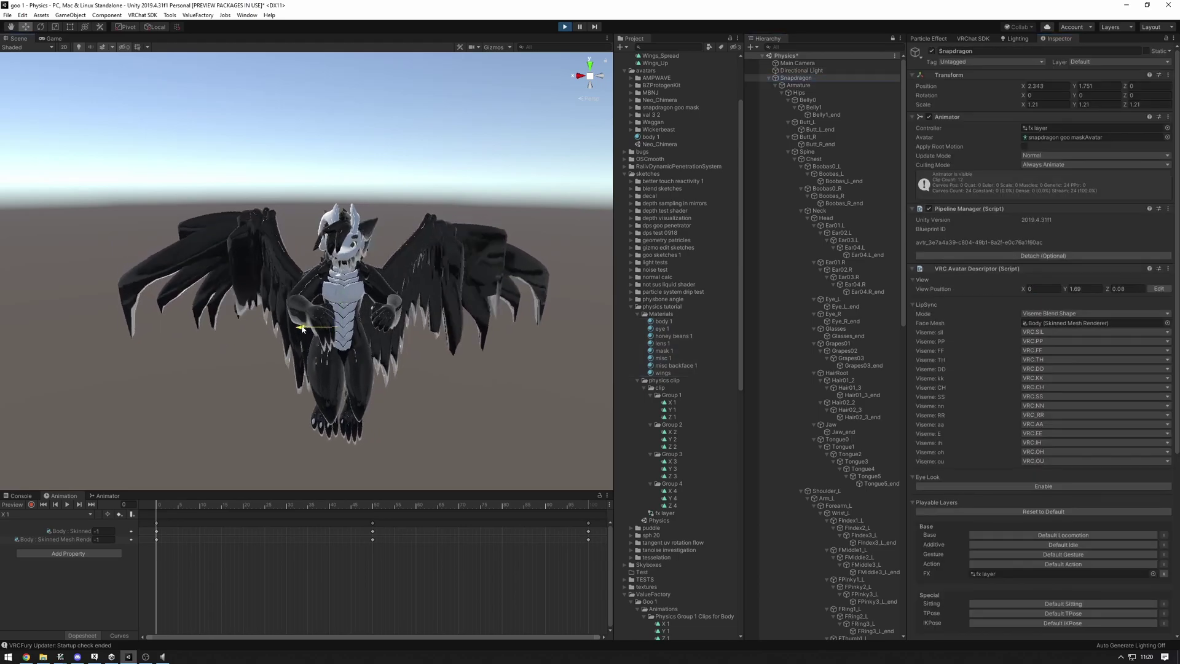
{"action": "key", "text": "f"}
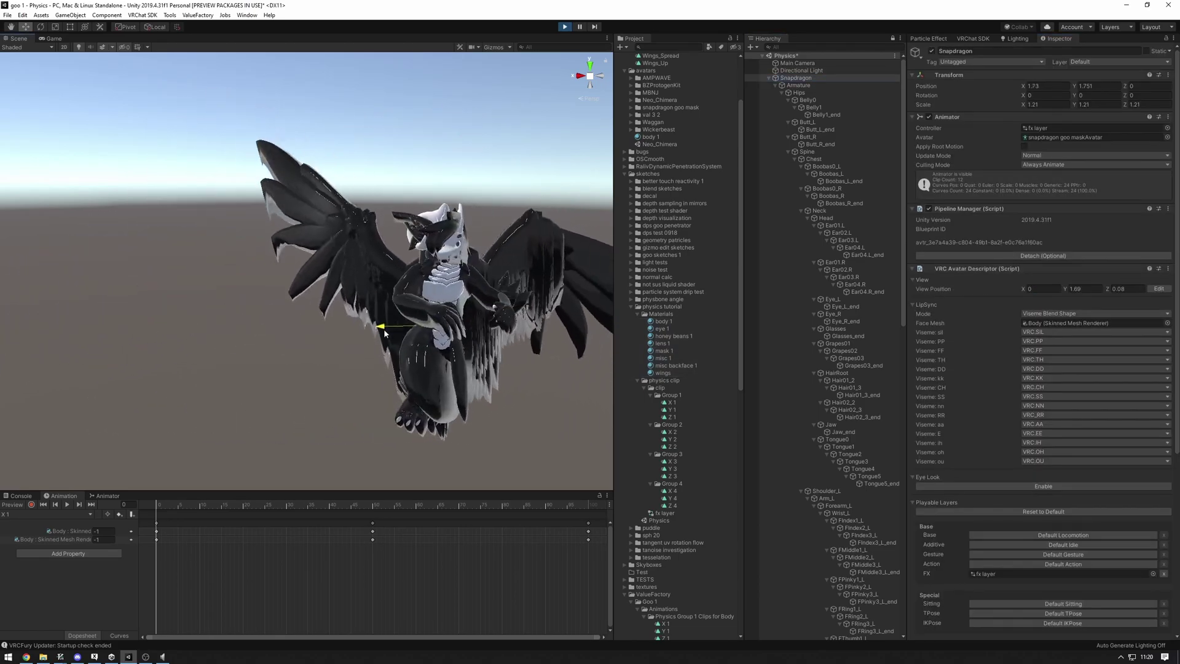
{"action": "left_click_drag", "start_coordinate": [375, 301], "coordinate": [414, 297]}
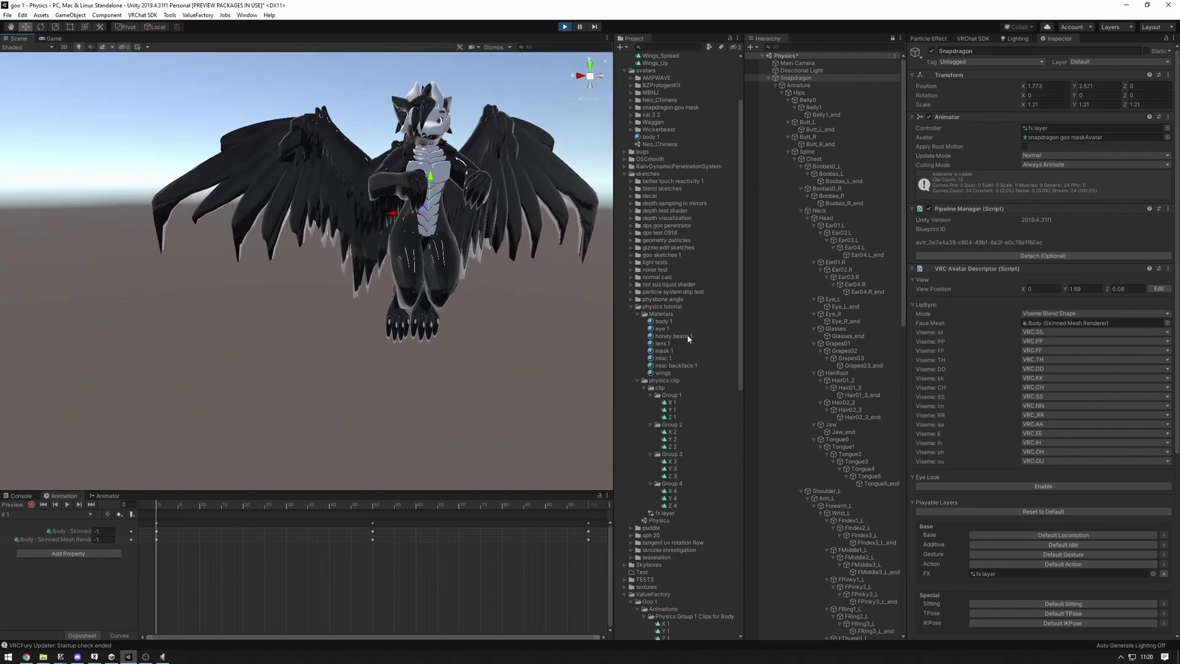
Reselect the eight materials from body 1 through wings and move Snapdragon left to retest.
{"action": "left_click", "coordinate": [661, 321]}
{"action": "left_click", "coordinate": [663, 374], "text": "shift"}
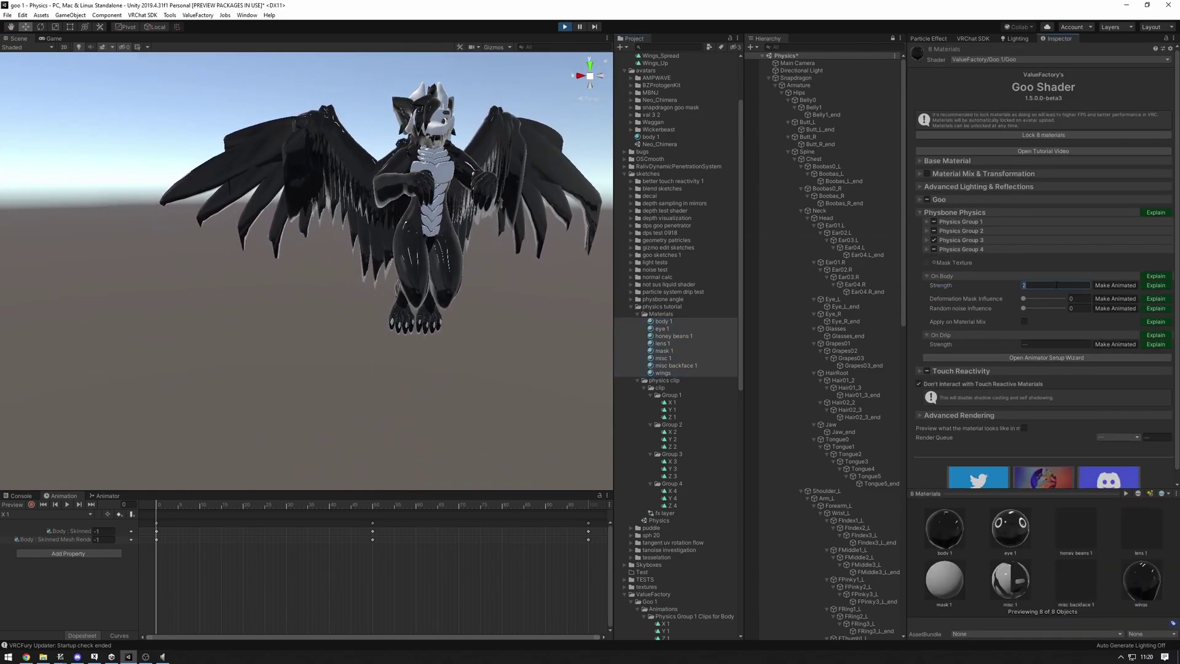
{"action": "left_click", "coordinate": [805, 79]}
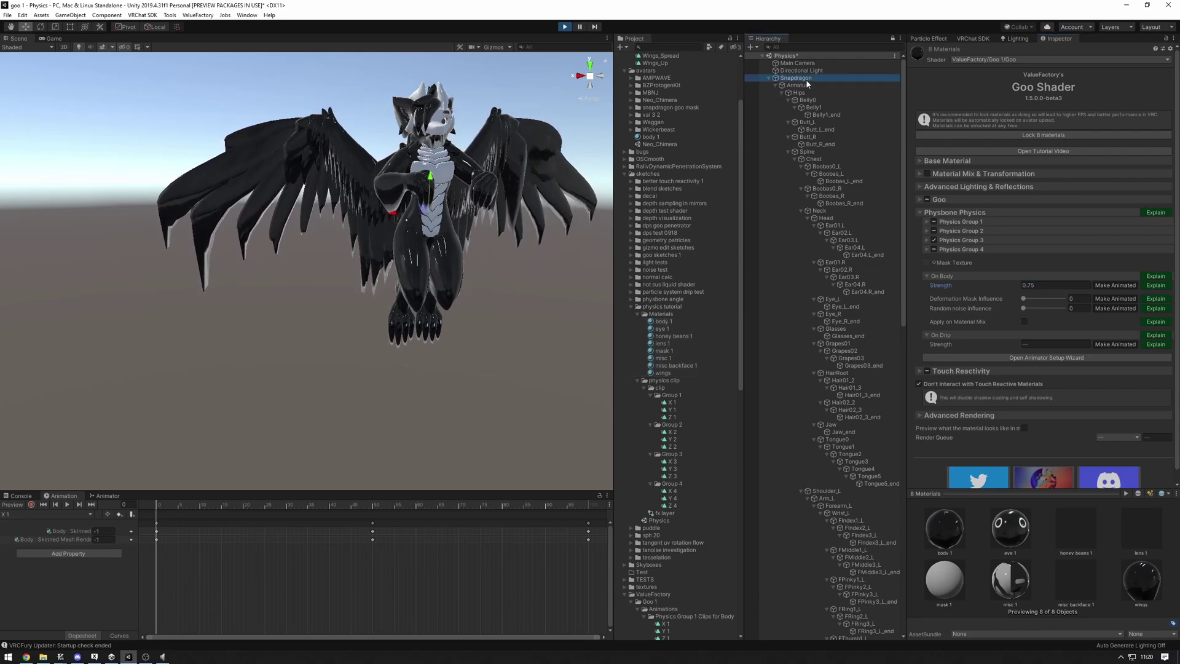
{"action": "mouse_move", "coordinate": [411, 201]}
{"action": "left_mouse_down"}
{"action": "mouse_move", "coordinate": [414, 215]}
{"action": "mouse_move", "coordinate": [299, 241]}
{"action": "mouse_move", "coordinate": [400, 205]}
{"action": "mouse_move", "coordinate": [398, 337]}
{"action": "mouse_move", "coordinate": [477, 274]}
{"action": "mouse_move", "coordinate": [408, 207]}
{"action": "mouse_move", "coordinate": [260, 247]}
{"action": "mouse_move", "coordinate": [243, 279]}
{"action": "mouse_move", "coordinate": [395, 217]}
{"action": "left_mouse_up"}
Edit the shared On Body strength on all eight materials, then move Snapdragon across the scene to test.
{"action": "left_click", "coordinate": [661, 321]}
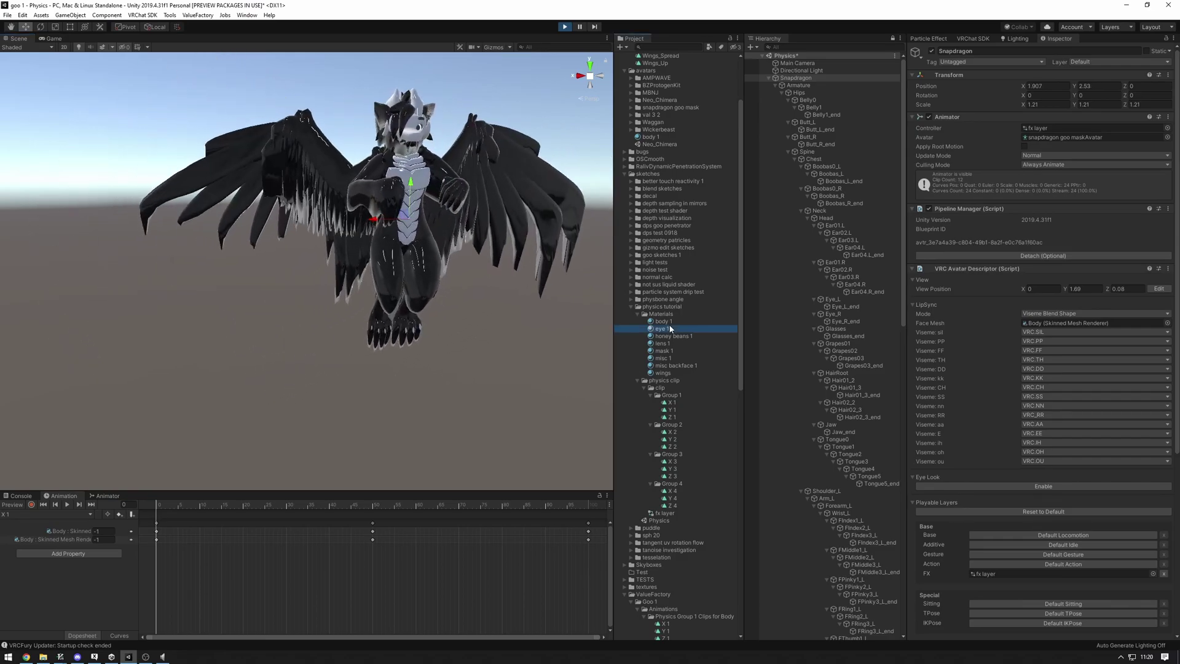
{"action": "left_click", "coordinate": [662, 373], "text": "shift"}
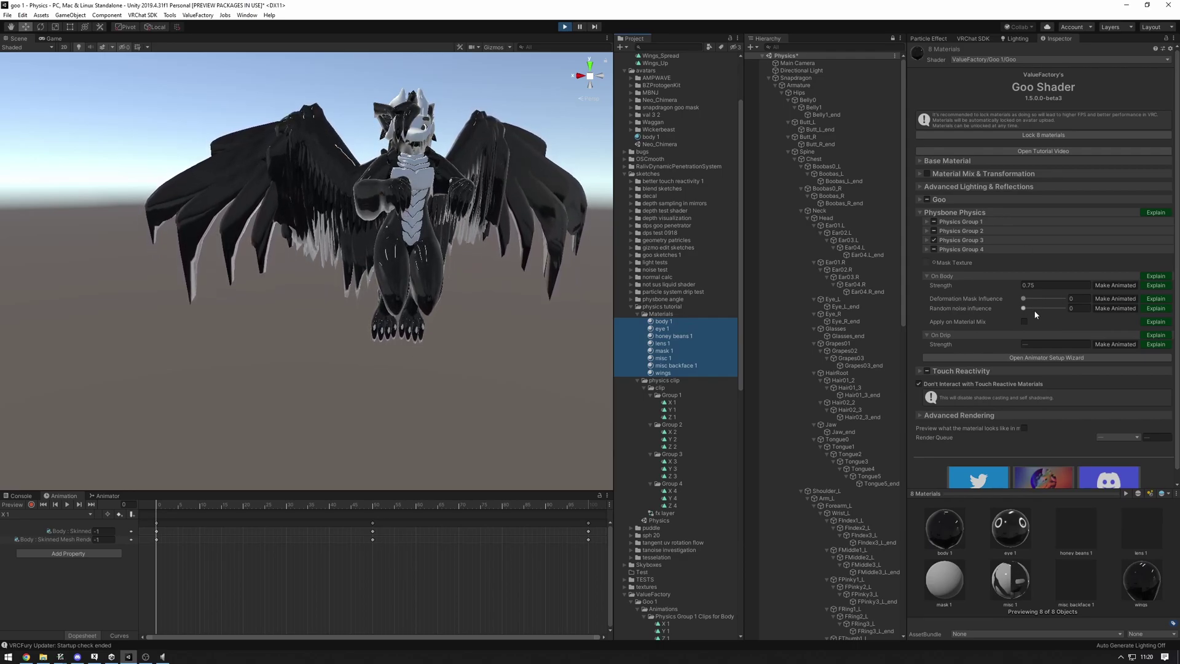
{"action": "left_click", "coordinate": [1062, 285]}
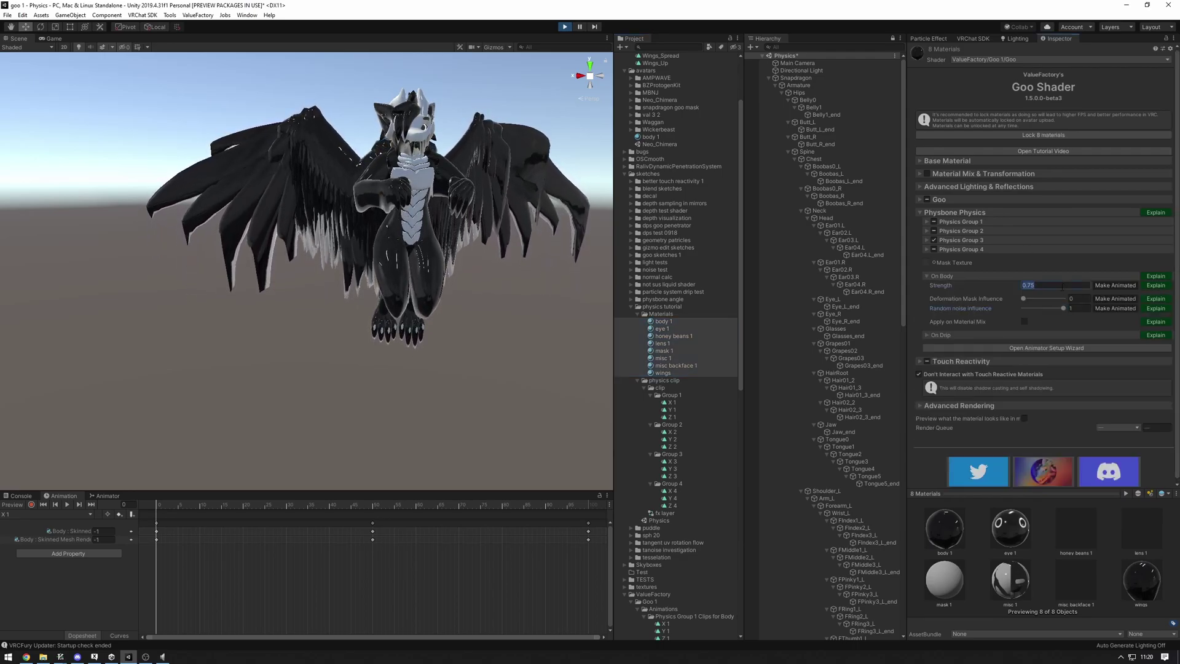
{"action": "left_click", "coordinate": [823, 78]}
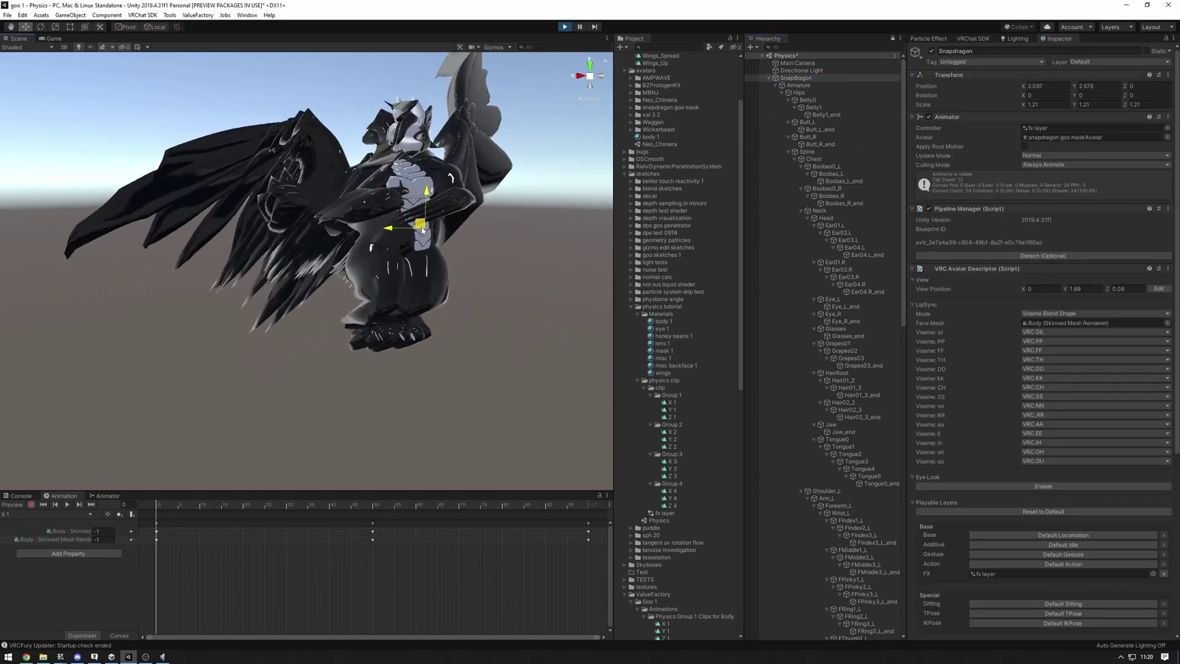
{"action": "left_click_drag", "start_coordinate": [393, 340], "coordinate": [325, 337]}
{"action": "left_click_drag", "start_coordinate": [317, 247], "coordinate": [335, 263]}
Expand the On Drip settings, undo to check body 1's values, and select the seven non-wing materials.
{"action": "left_click", "coordinate": [664, 373], "text": "shift"}
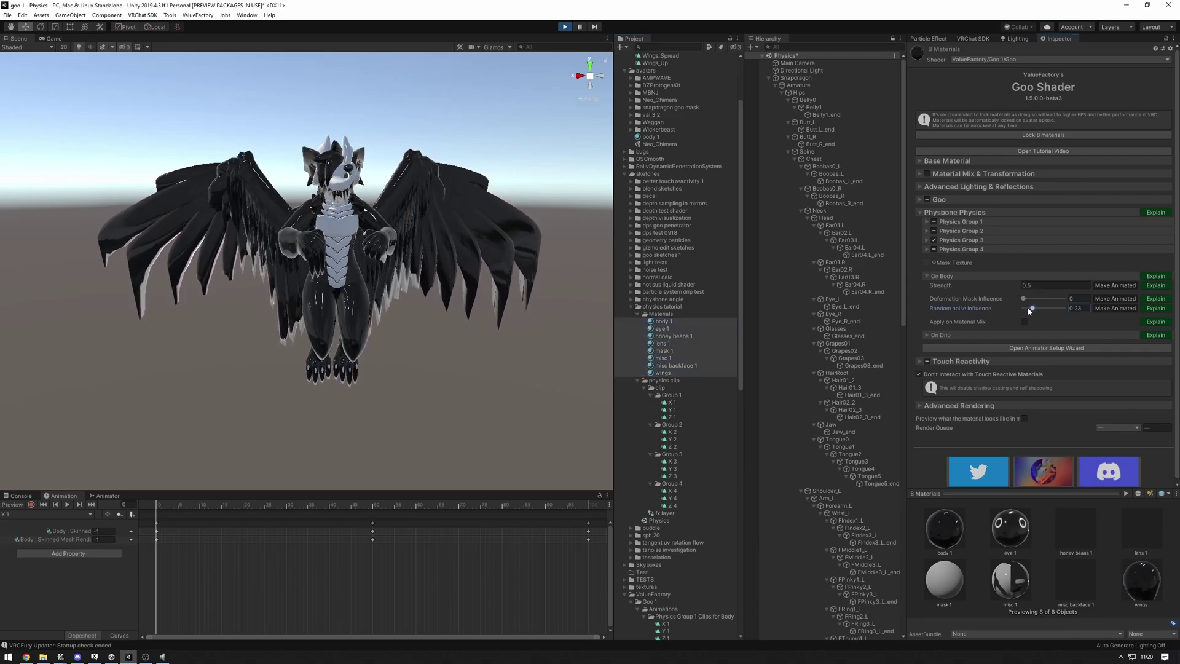
{"action": "left_click", "coordinate": [999, 334]}
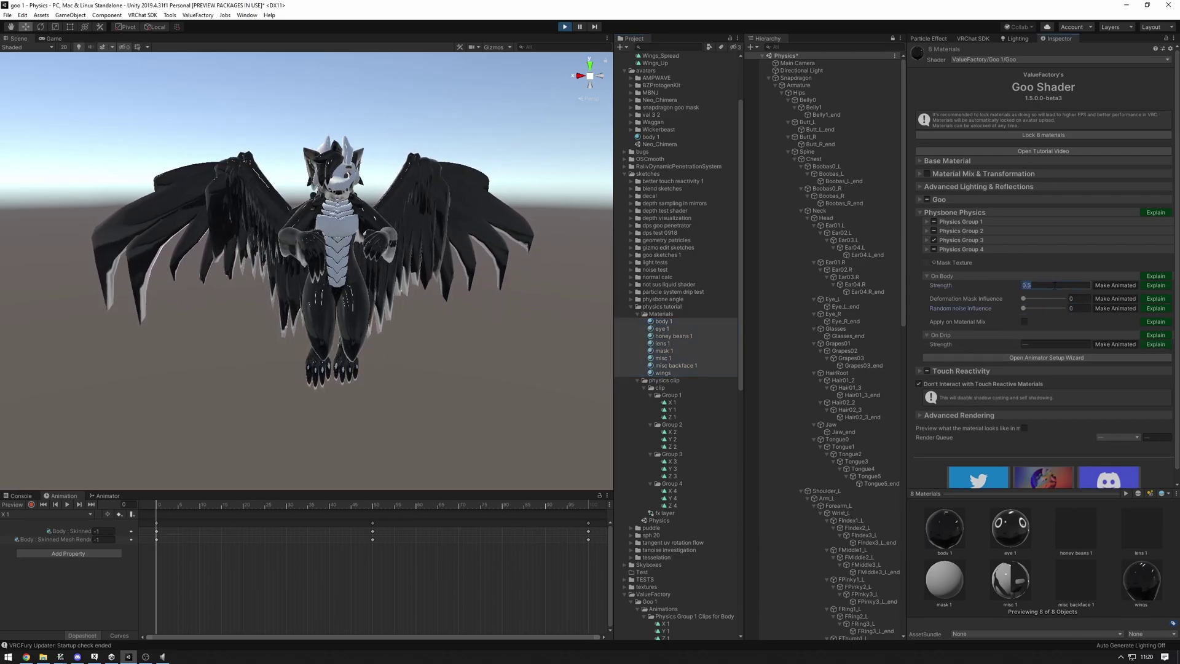
{"action": "key", "text": "ctrl+z"}
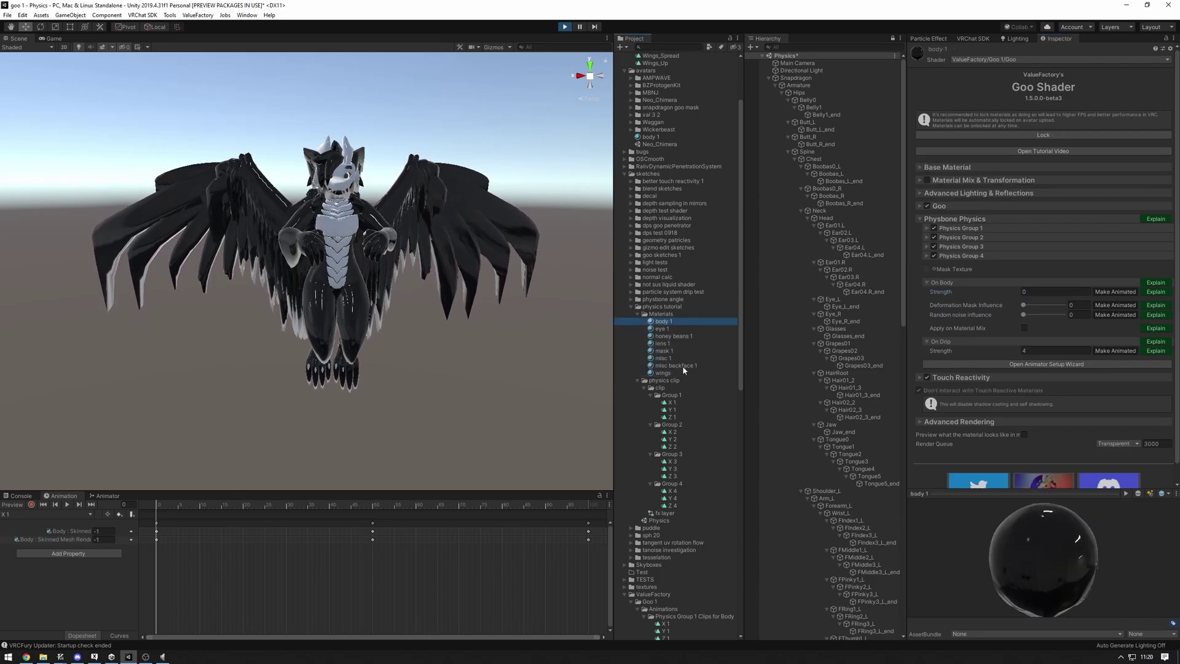
{"action": "left_click", "coordinate": [687, 366]}
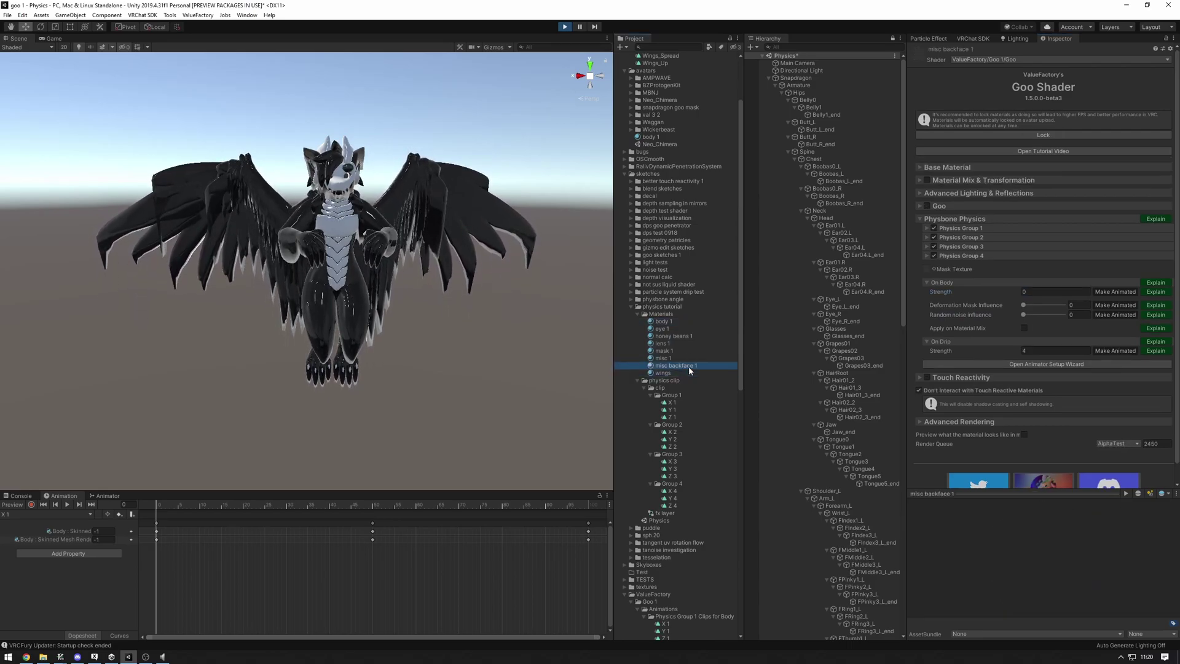
{"action": "left_click", "coordinate": [697, 321], "text": "shift"}
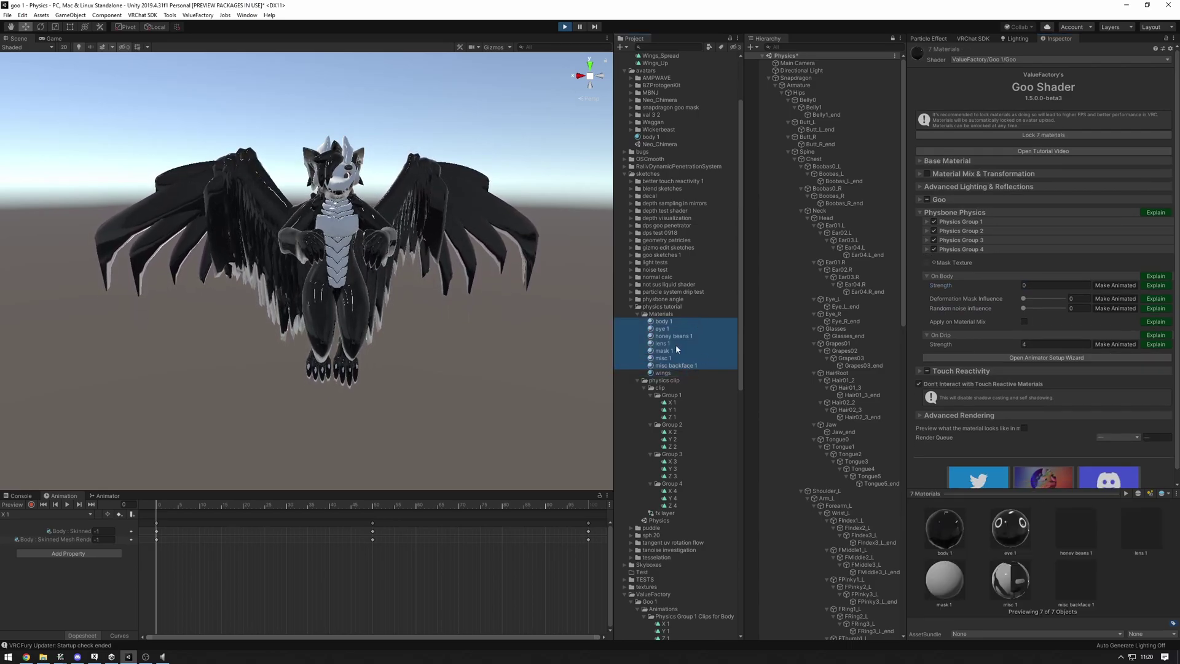